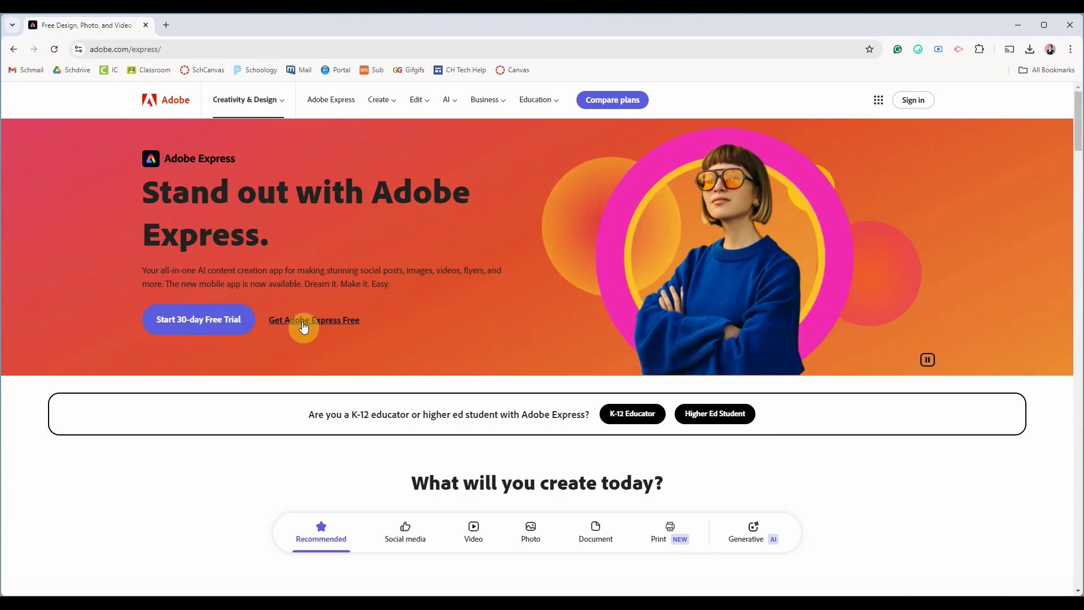
# Sign in to Adobe Express free through Google, using the company or school account
pyautogui.click(307, 326)
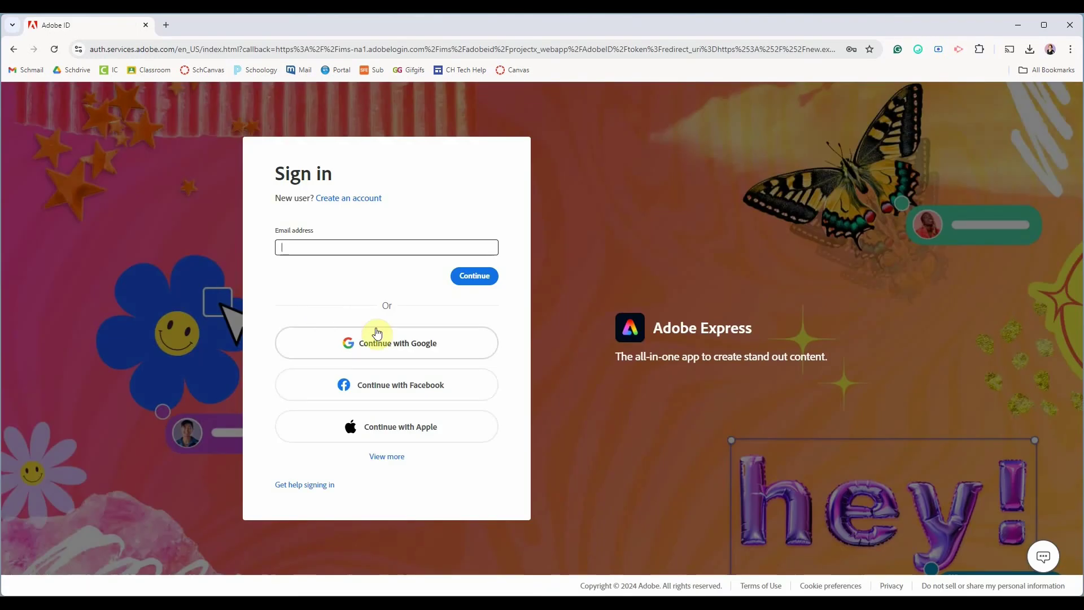
pyautogui.click(389, 356)
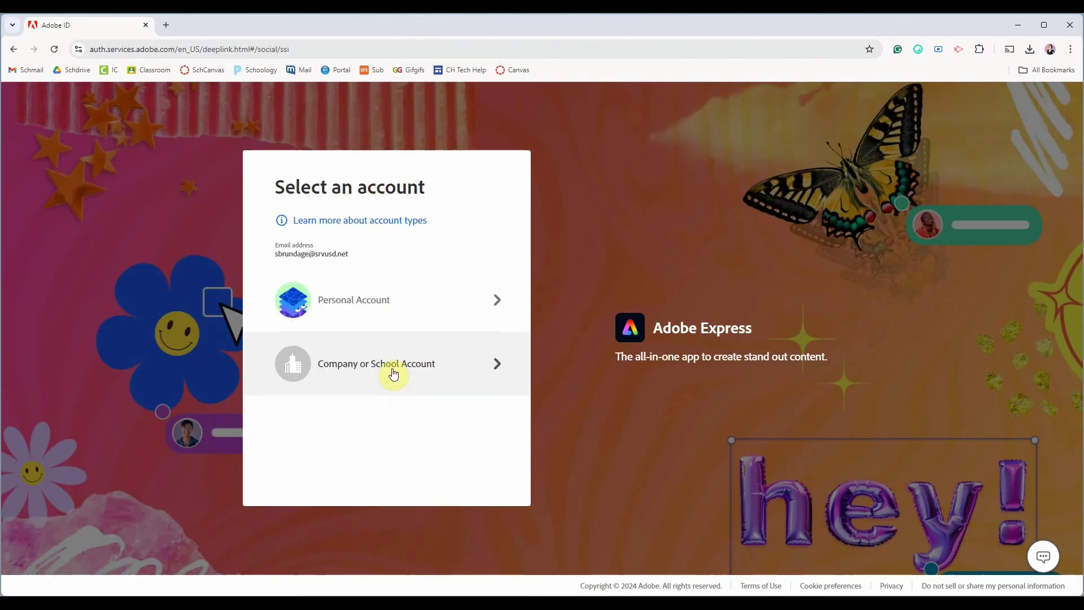
pyautogui.click(393, 375)
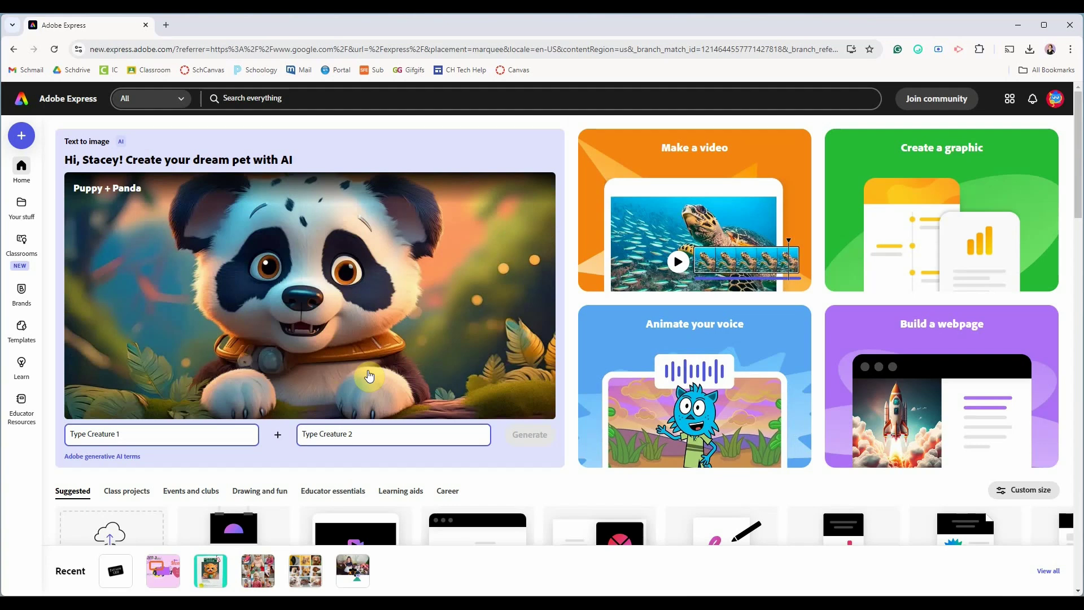
# Scroll down the Adobe Express home page through the K-12 templates, activities and recent projects
pyautogui.scroll(-1, 379, 374)
pyautogui.scroll(-2, 379, 374)
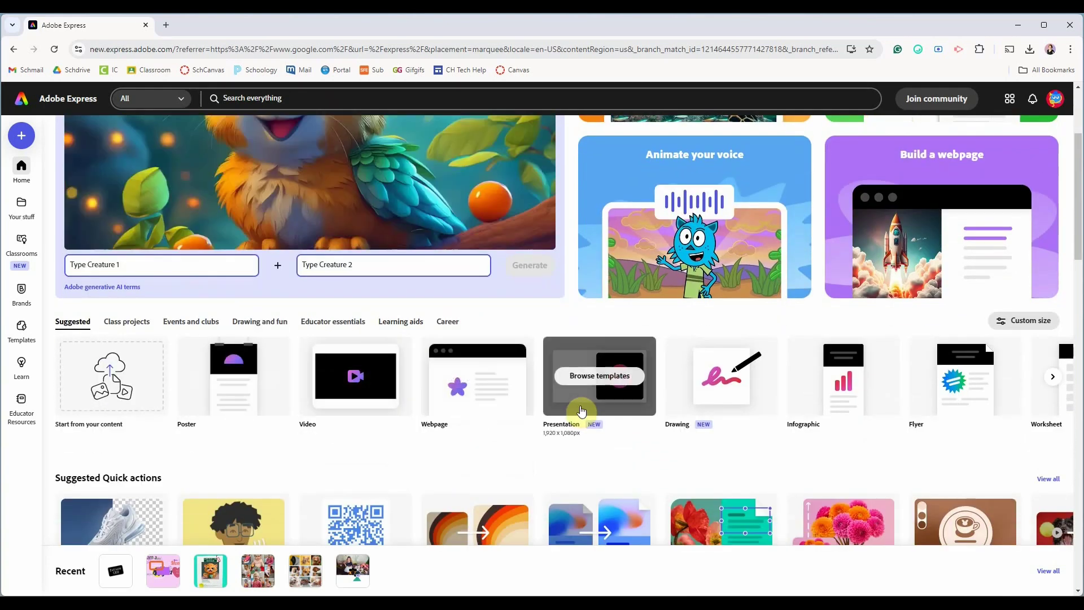
pyautogui.scroll(-3, 582, 409)
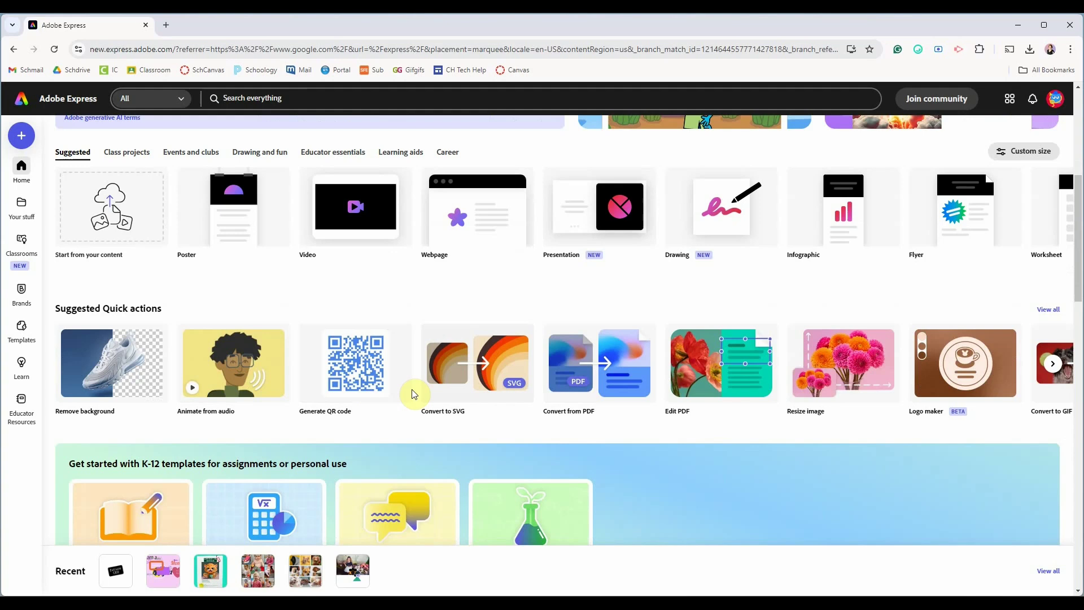
pyautogui.scroll(-2, 513, 401)
pyautogui.scroll(-5, 517, 416)
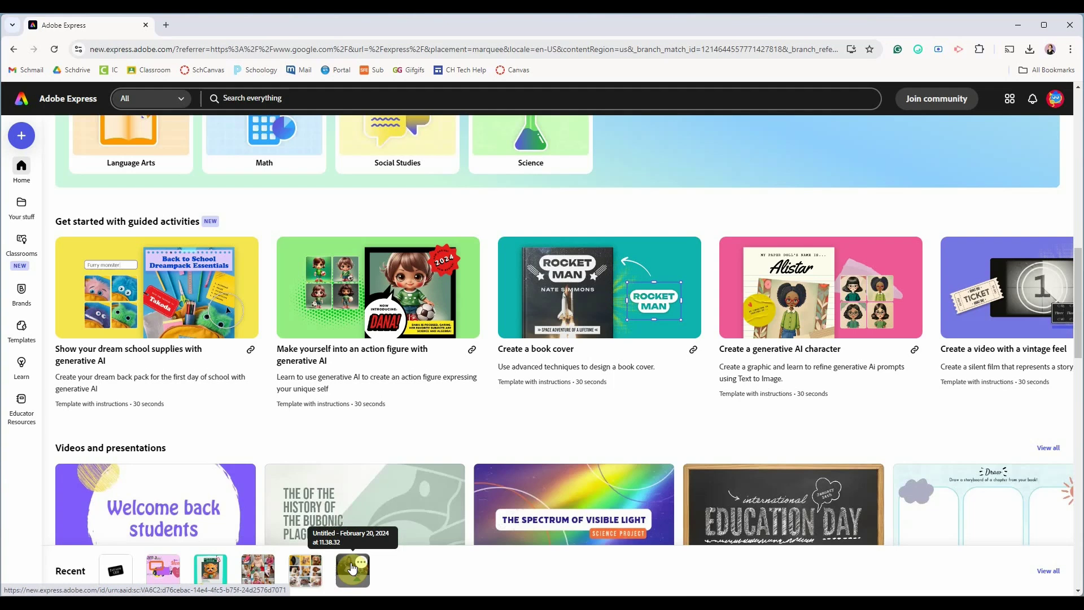
# Create a custom-size blank design in inches, 11 wide by 8.5 high
pyautogui.click(22, 138)
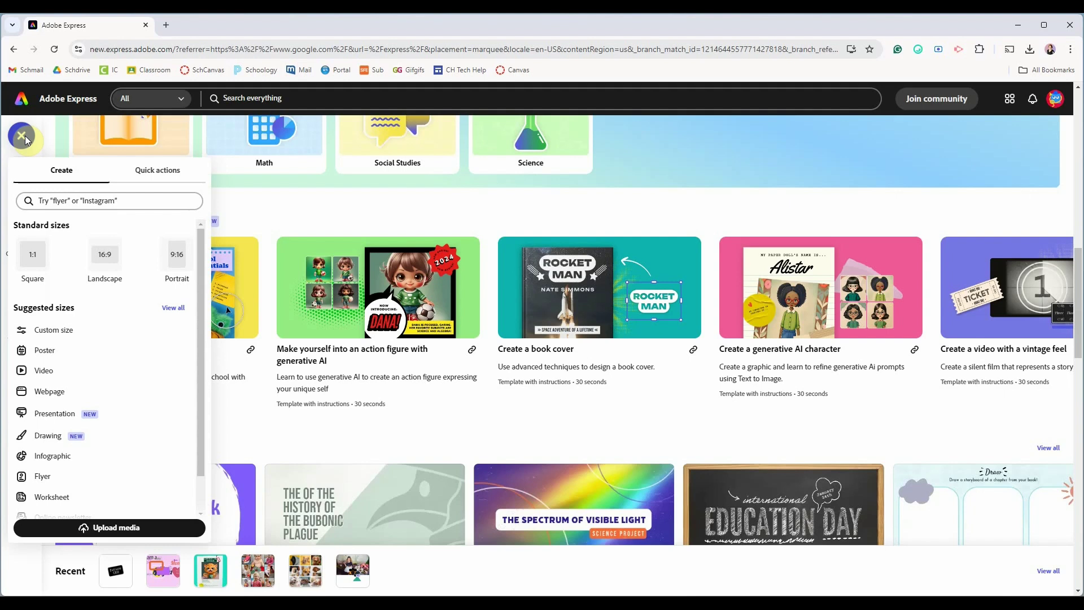
pyautogui.click(53, 333)
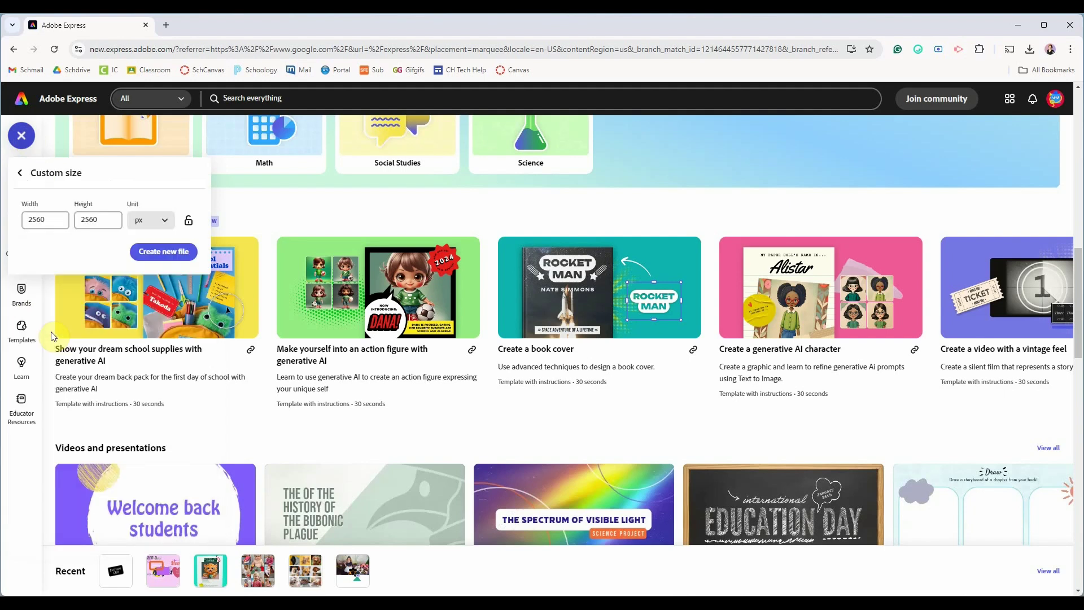
pyautogui.doubleClick(37, 220)
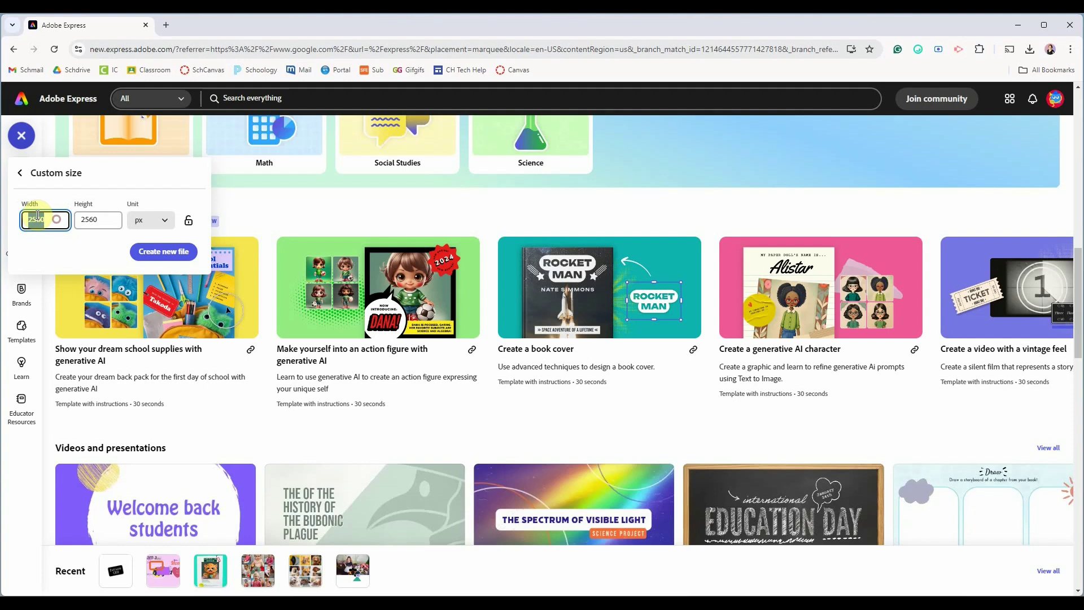
pyautogui.moveTo(37, 216); pyautogui.dragTo(21, 222)
pyautogui.write('1560')
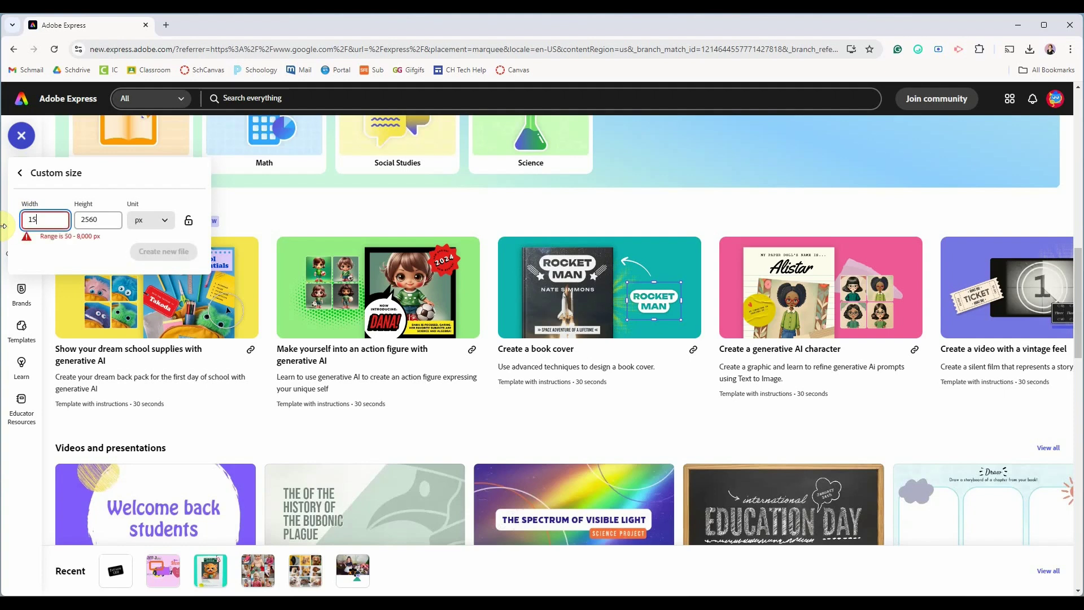
pyautogui.press('Tab')
pyautogui.write('800')
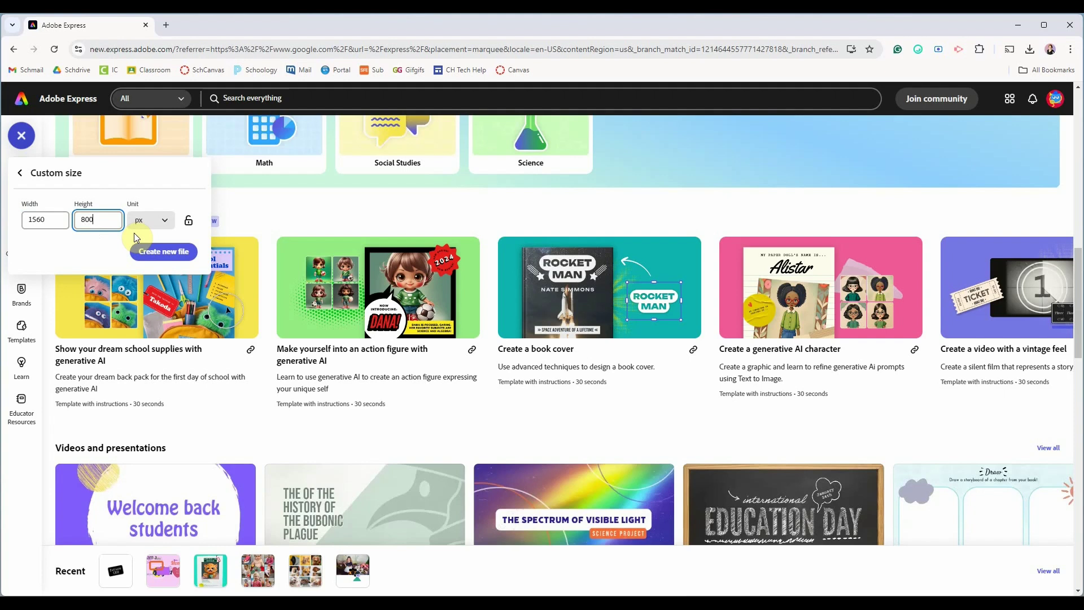
pyautogui.click(173, 224)
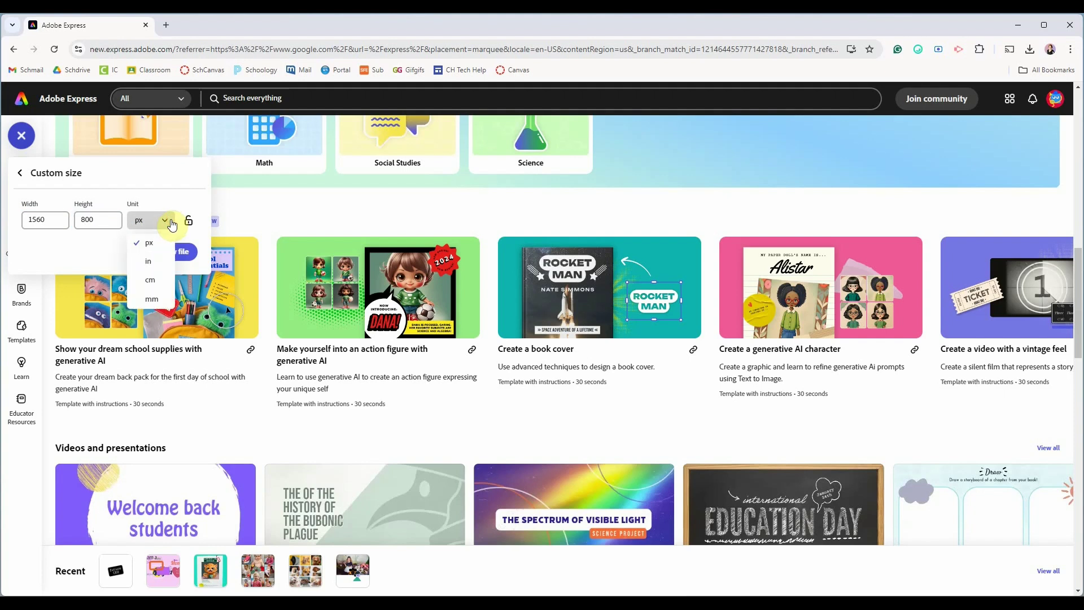
pyautogui.click(156, 261)
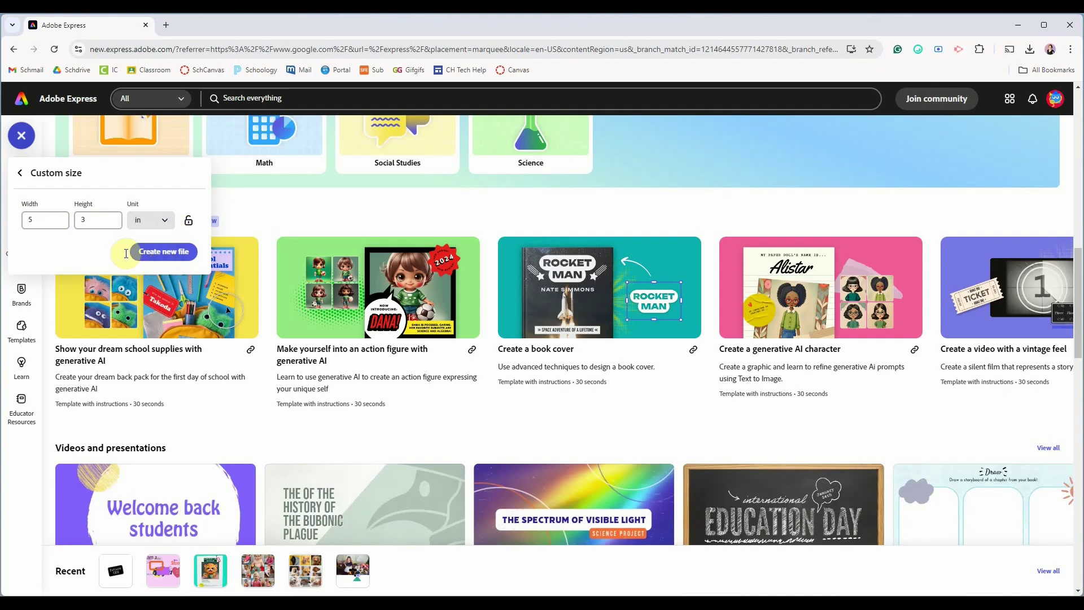
pyautogui.moveTo(48, 221); pyautogui.dragTo(14, 227)
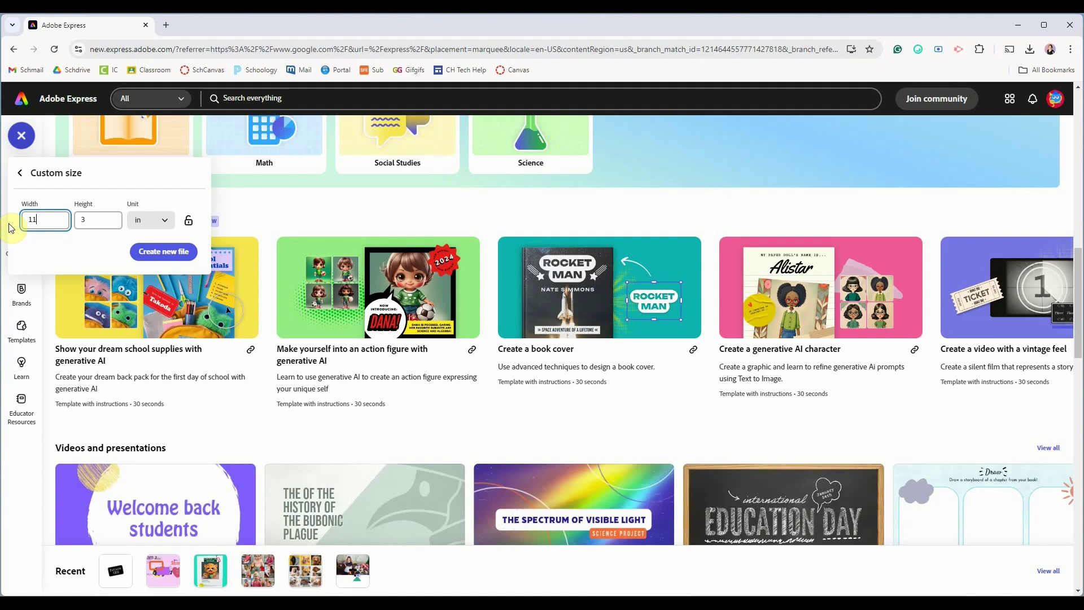
pyautogui.doubleClick(87, 221)
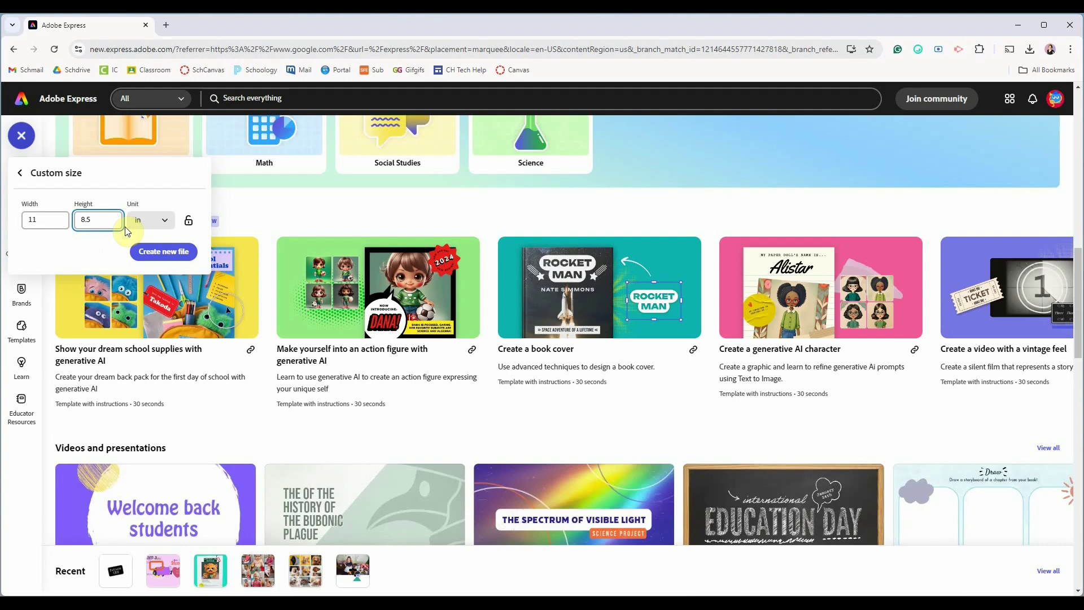
pyautogui.click(155, 255)
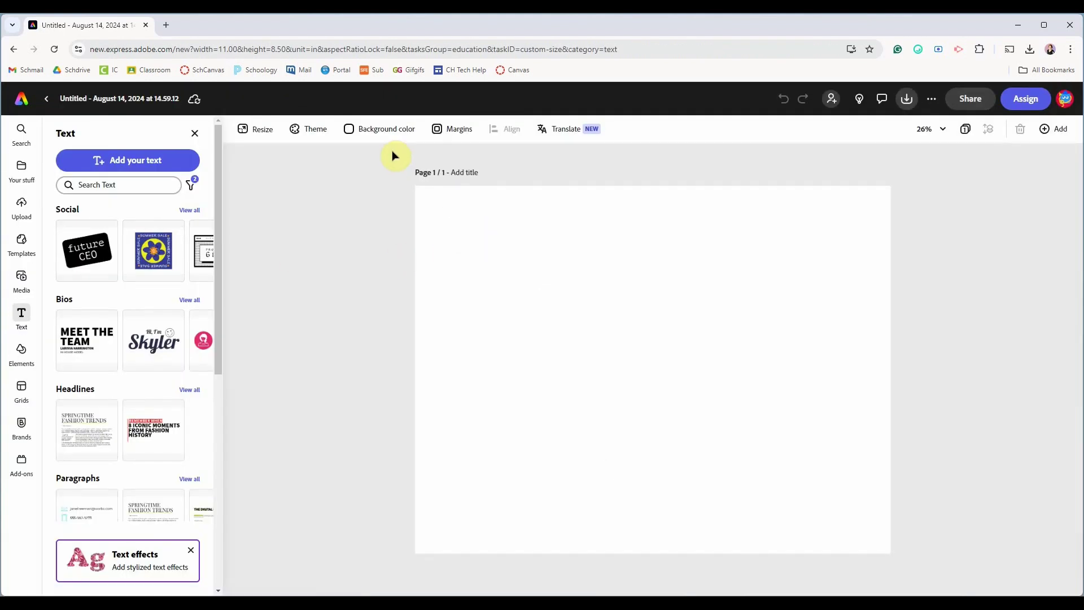
# Set the page background to a custom magenta-hue light pink, #F0B6EF
pyautogui.click(379, 130)
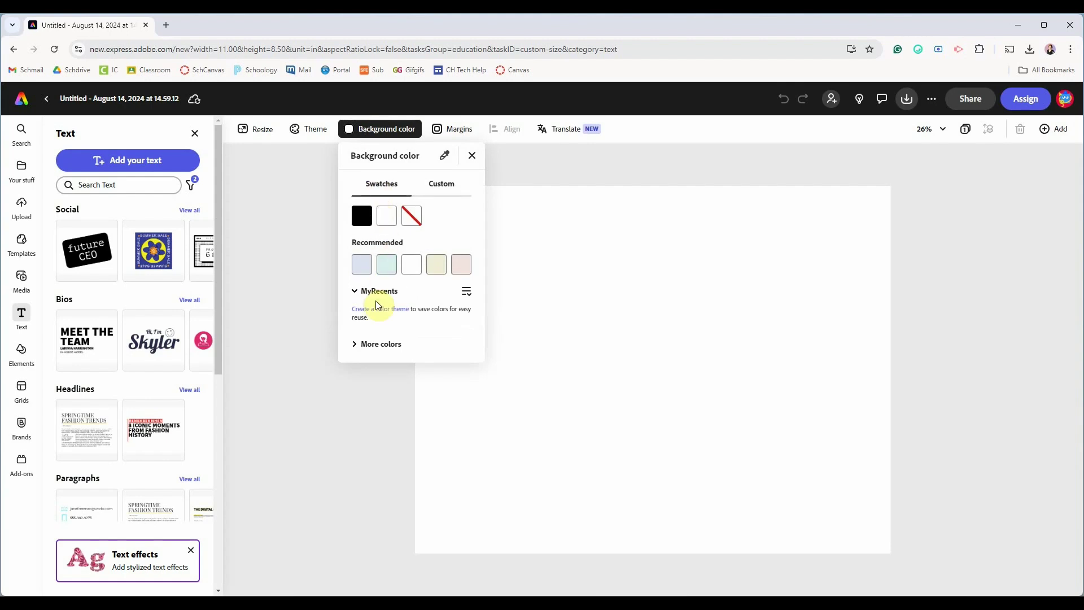
pyautogui.click(354, 346)
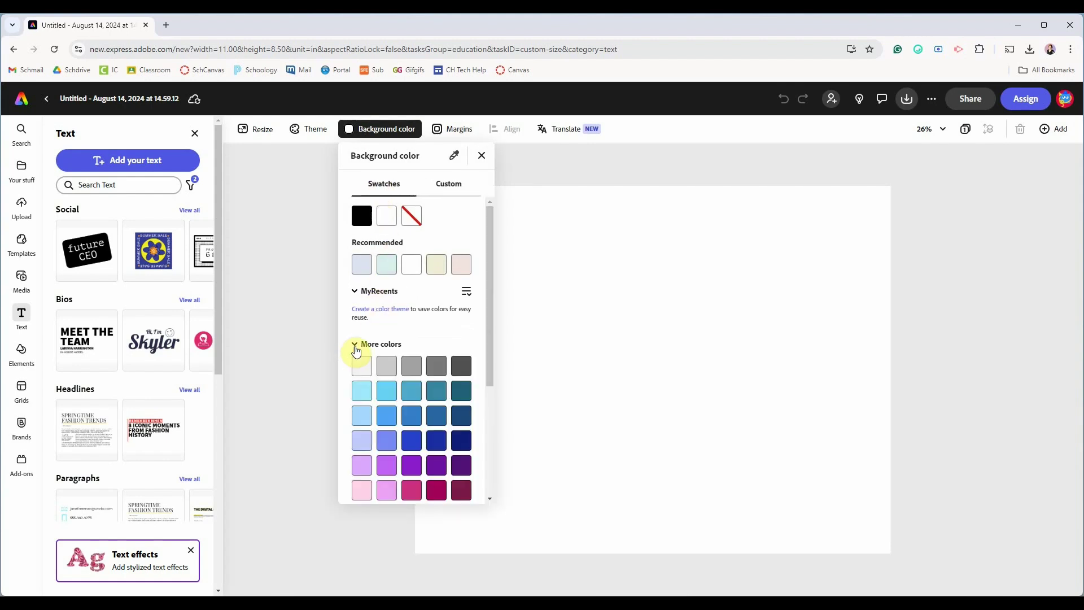
pyautogui.scroll(-3, 388, 364)
pyautogui.scroll(3, 391, 368)
pyautogui.click(453, 195)
pyautogui.click(452, 214)
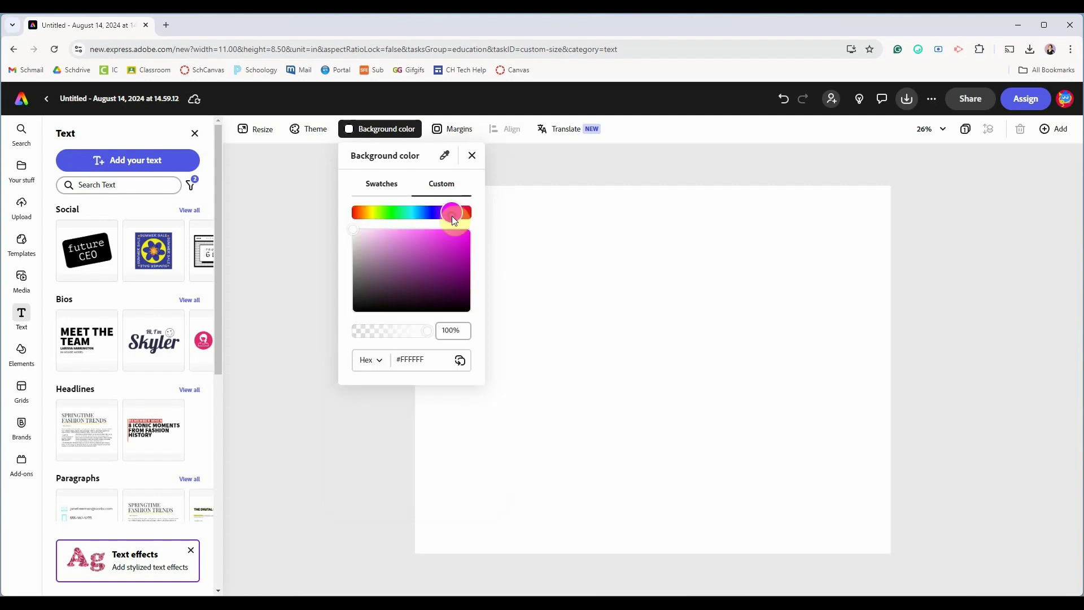
pyautogui.click(382, 233)
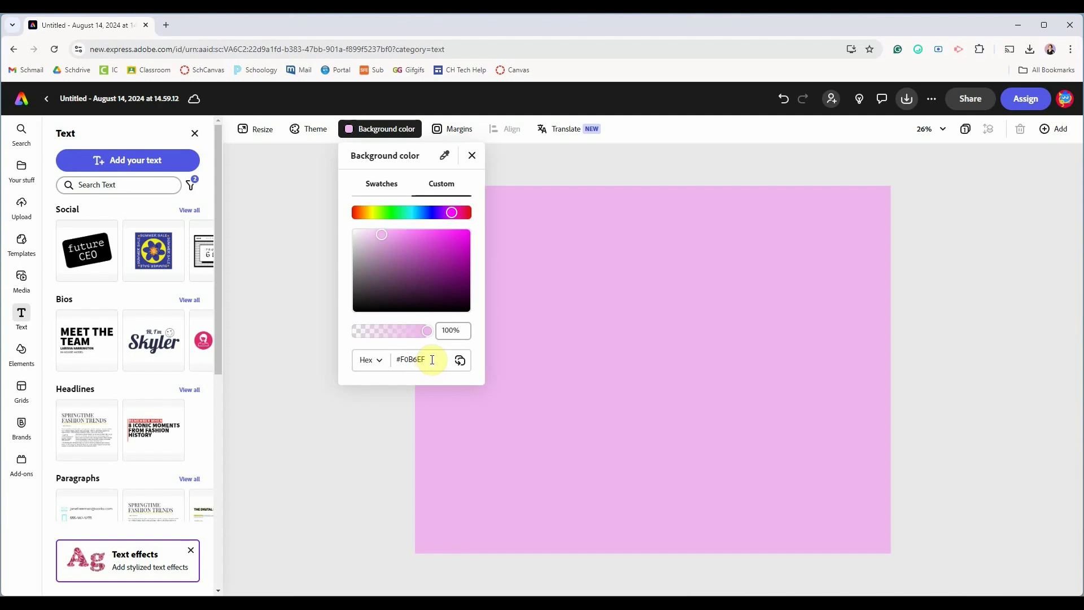
pyautogui.click(497, 159)
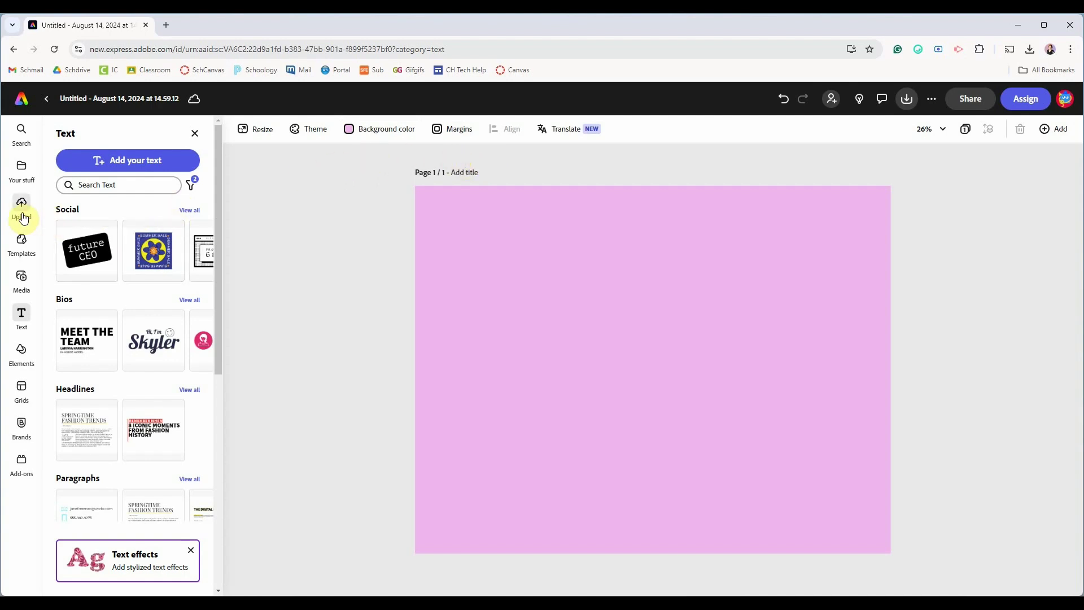
# Search templates for 'collage', then browse the Grids panel of collage layouts
pyautogui.click(20, 240)
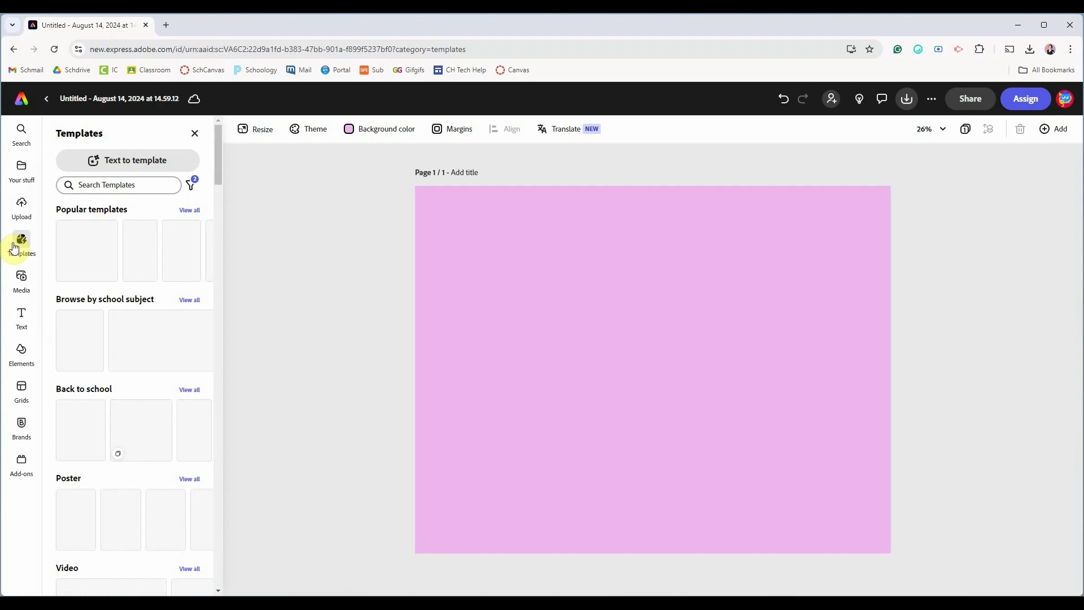
pyautogui.scroll(-7, 118, 260)
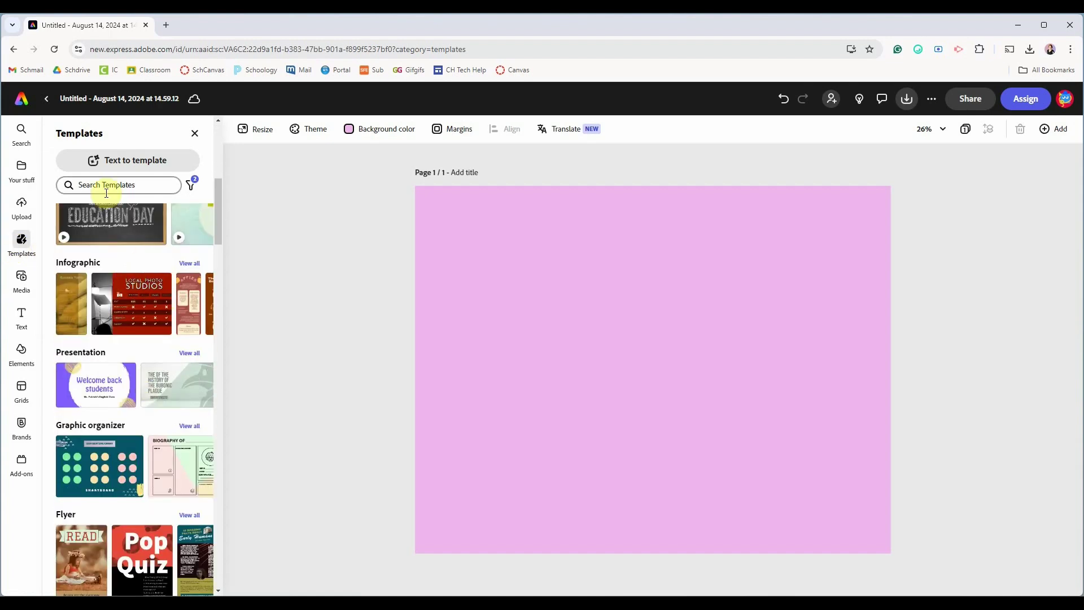
pyautogui.click(122, 192)
pyautogui.write('collag')
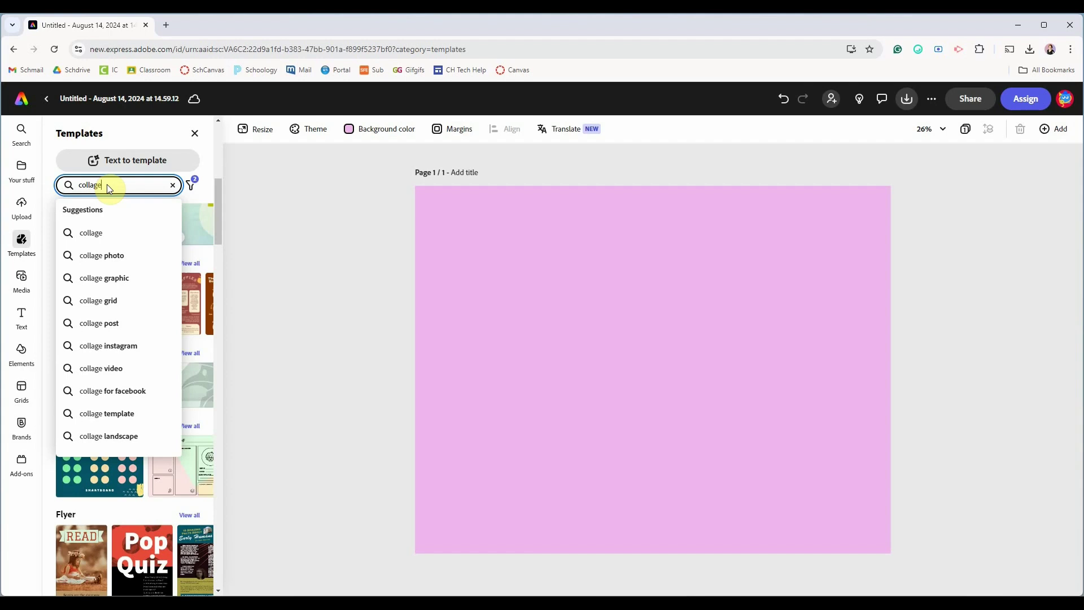
pyautogui.write('e')
pyautogui.press('Return')
pyautogui.scroll(-5, 151, 316)
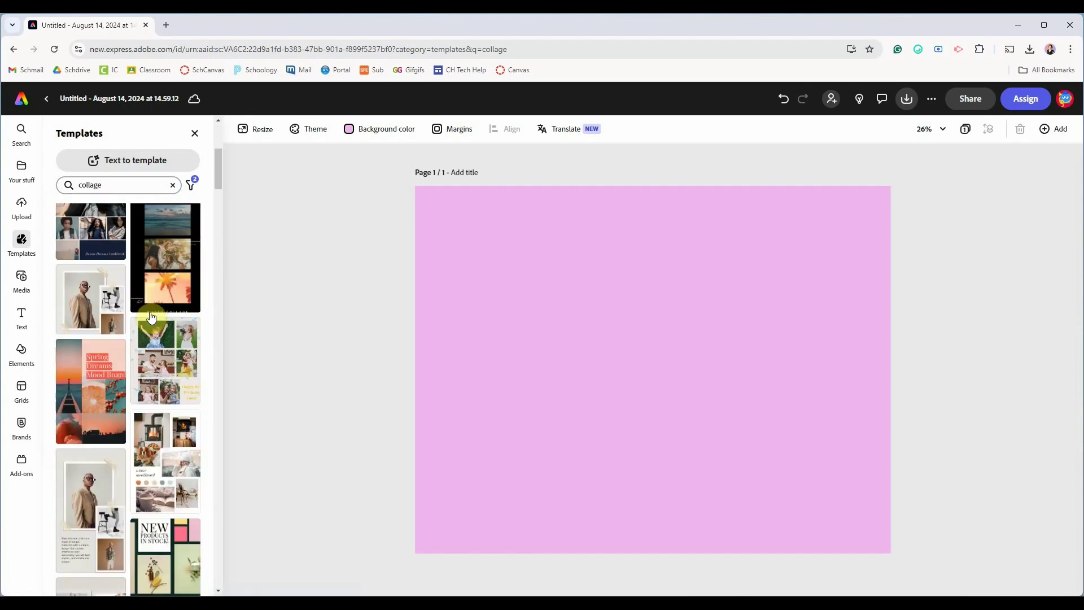
pyautogui.click(21, 392)
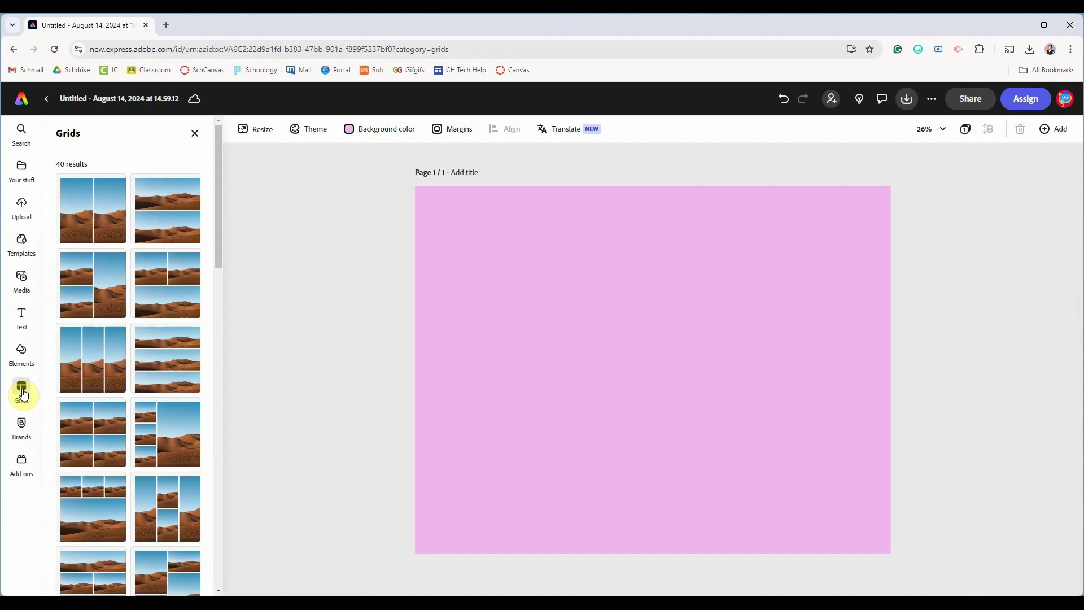
pyautogui.scroll(-6, 96, 378)
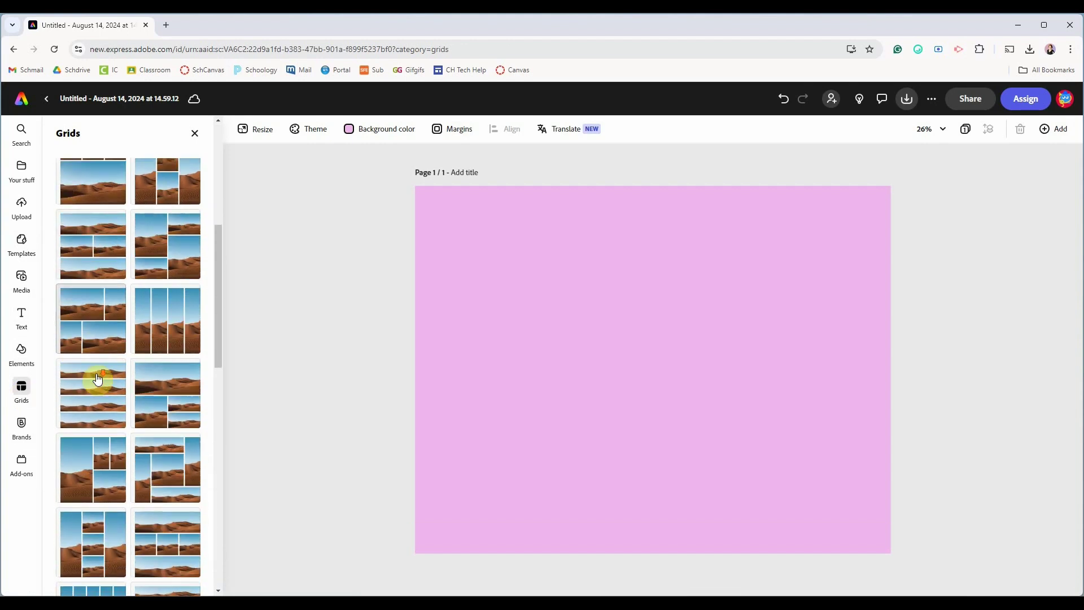
pyautogui.scroll(6, 96, 378)
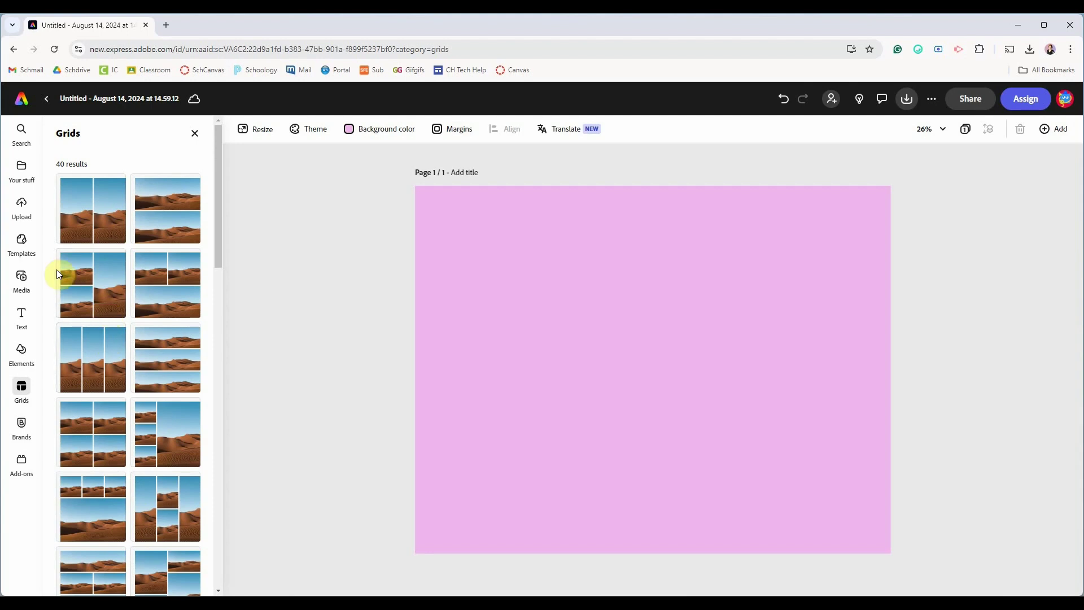
# Upload the Vibrant Volunteer giraffe photo and the Merry Mom family photo onto the page
pyautogui.click(20, 217)
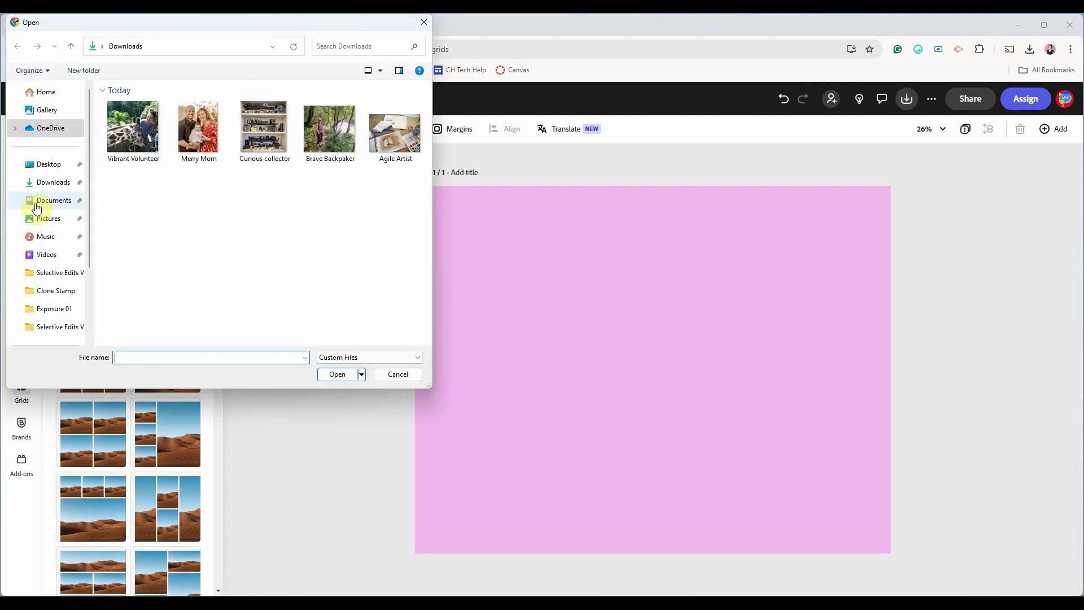
pyautogui.click(136, 139)
pyautogui.click(337, 374)
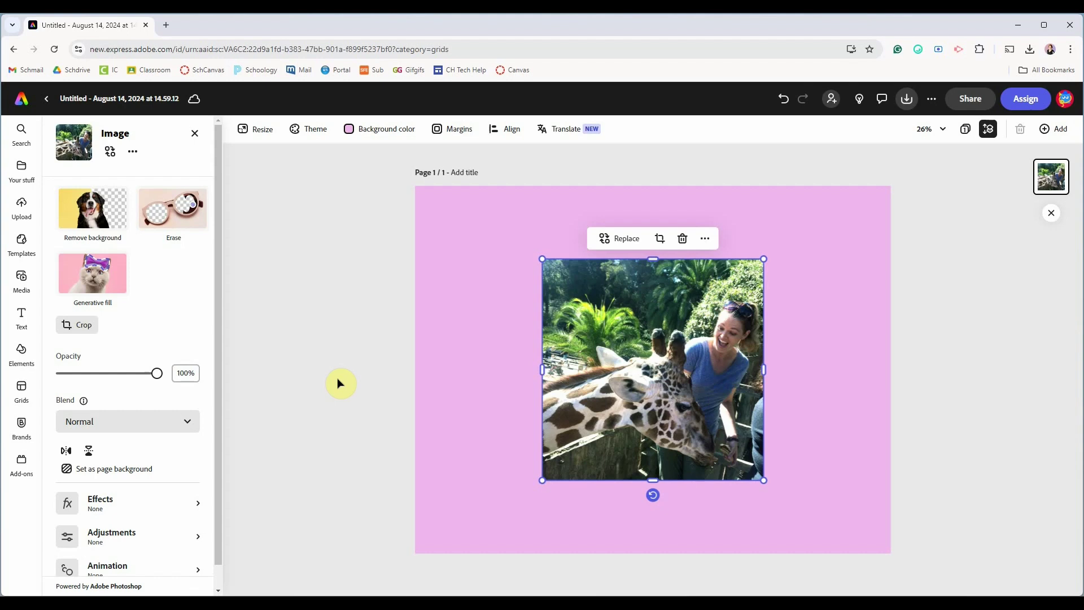
pyautogui.click(375, 356)
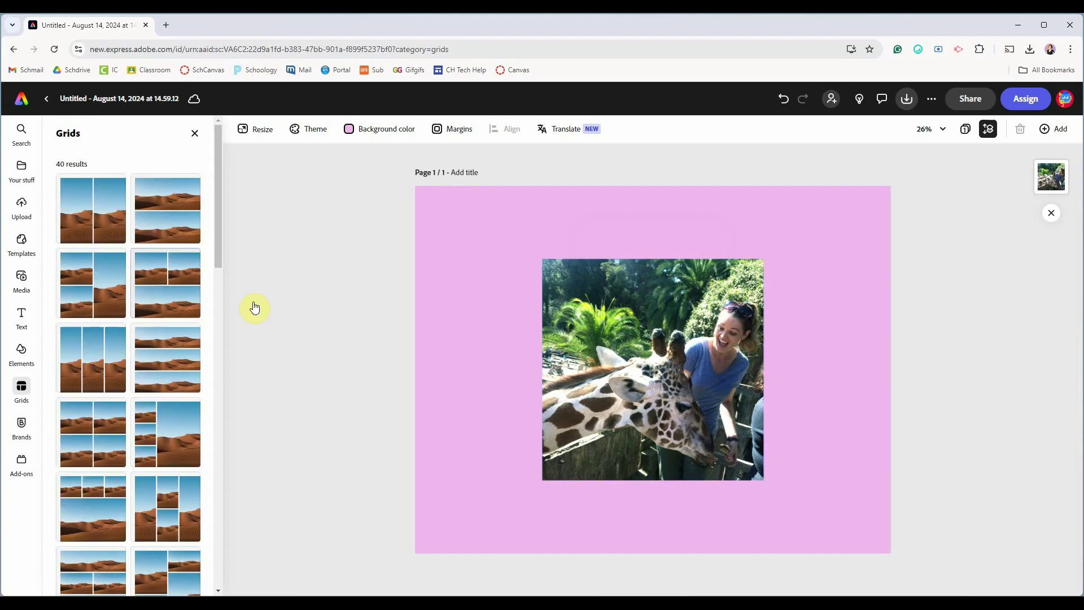
pyautogui.click(20, 276)
pyautogui.click(128, 188)
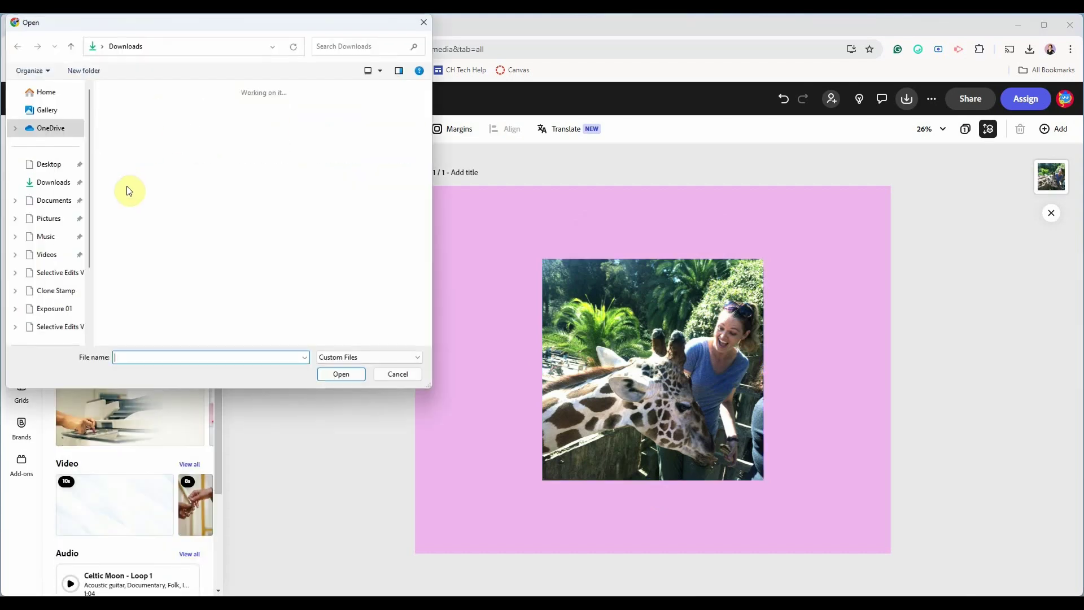
pyautogui.click(187, 132)
pyautogui.click(337, 375)
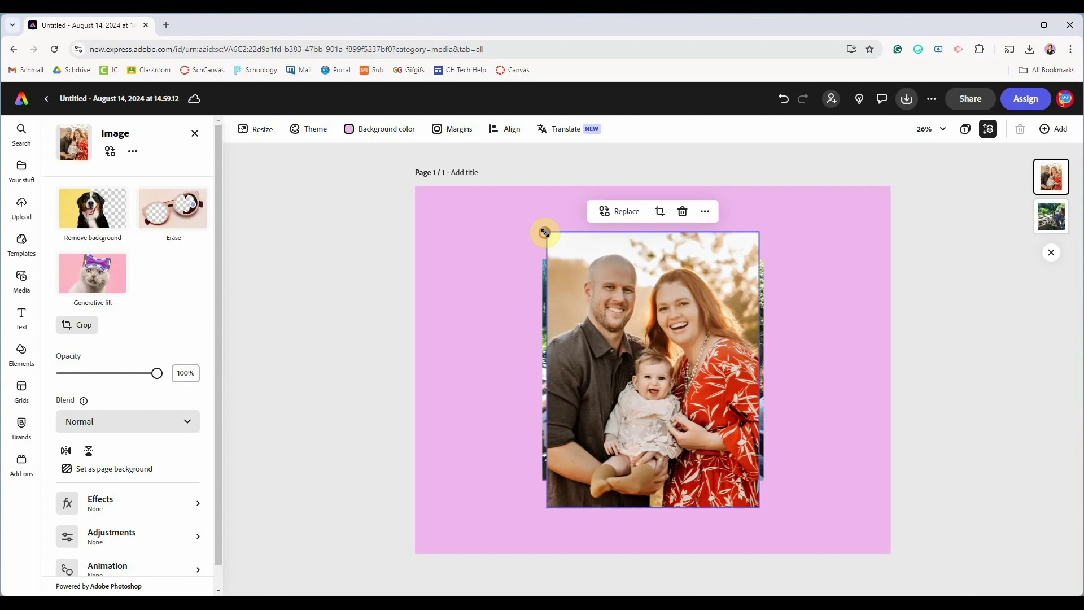
# Shrink both photos, placing the family photo at right and the giraffe upper left
pyautogui.moveTo(545, 231); pyautogui.dragTo(657, 375)
pyautogui.moveTo(706, 395); pyautogui.dragTo(873, 274)
pyautogui.moveTo(544, 262); pyautogui.dragTo(602, 319)
pyautogui.moveTo(684, 400); pyautogui.dragTo(515, 298)
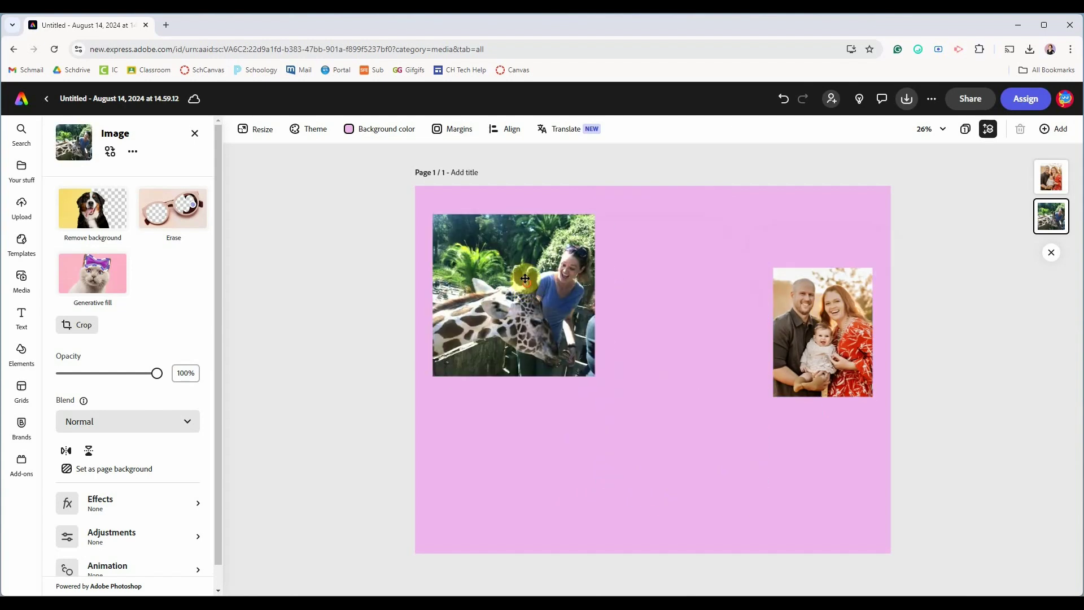
pyautogui.click(351, 305)
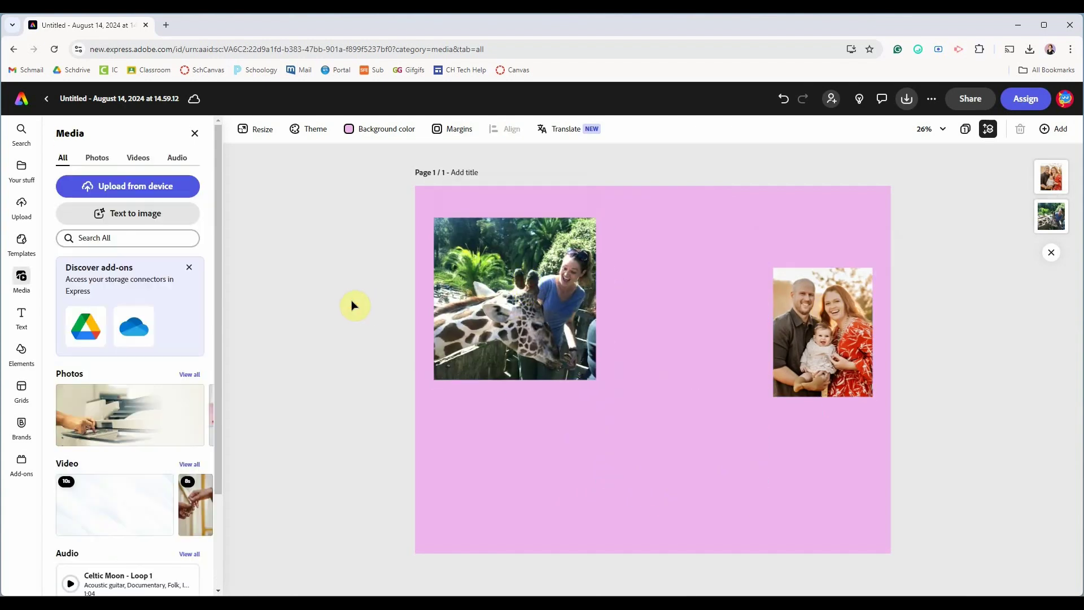
# Filter the media library to stock photos and search for 'books'
pyautogui.click(96, 158)
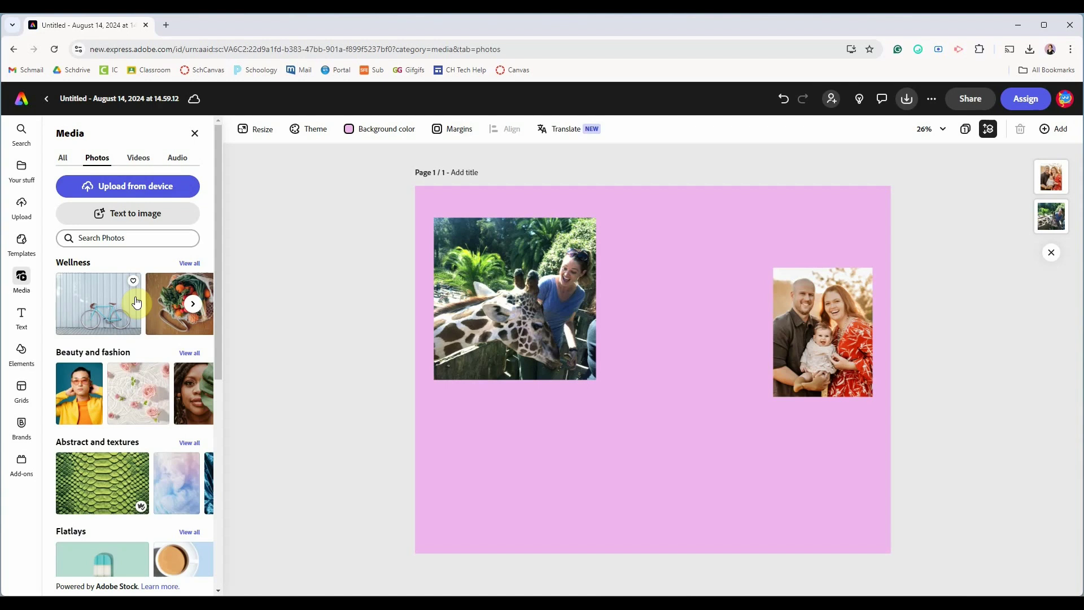
pyautogui.scroll(-7, 136, 304)
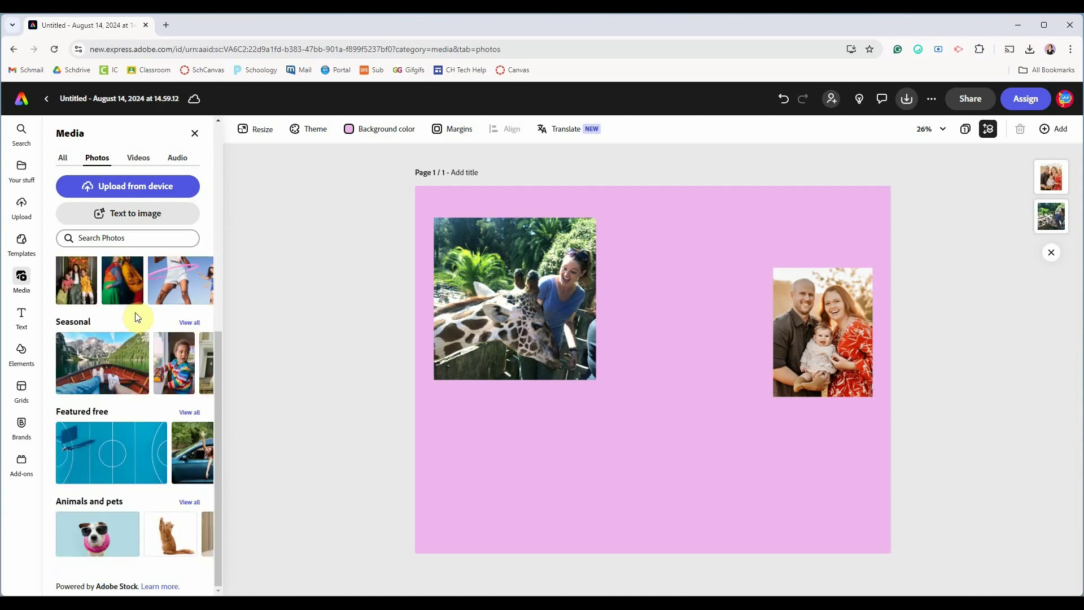
pyautogui.scroll(7, 135, 312)
pyautogui.click(95, 240)
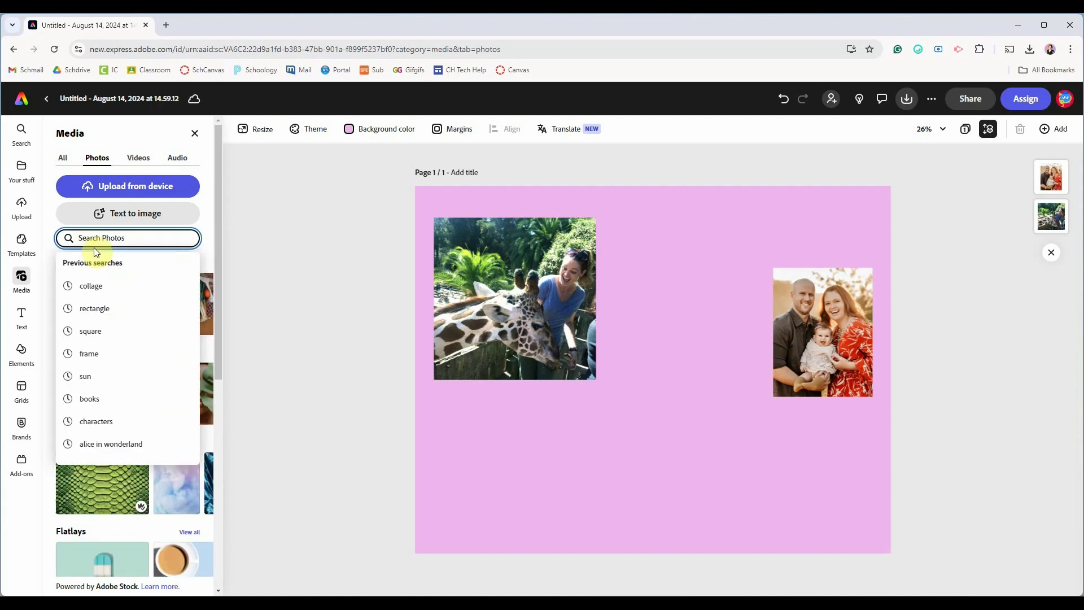
pyautogui.write('books')
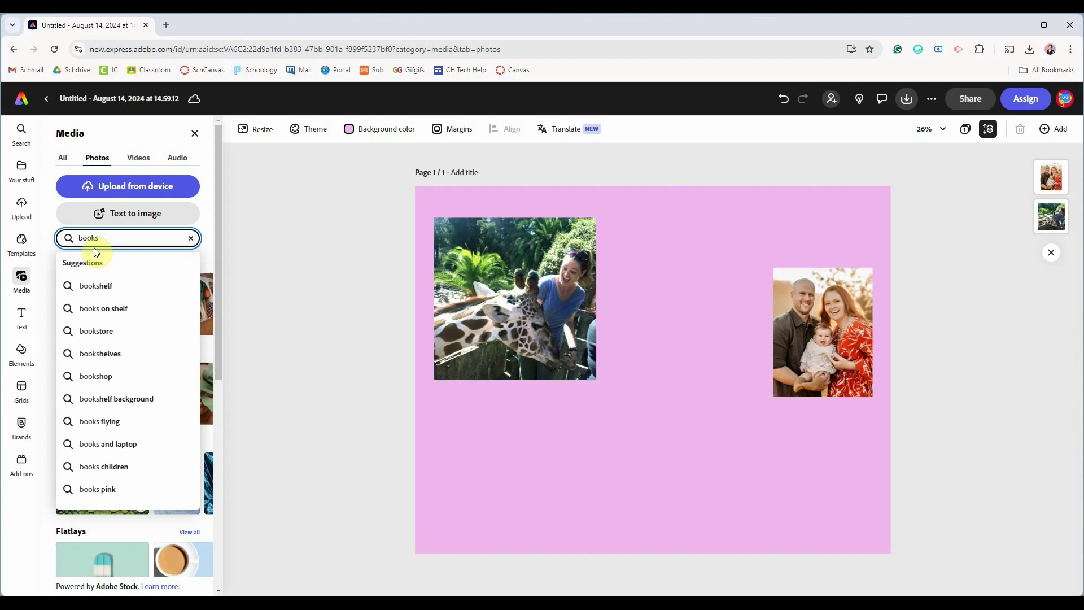
pyautogui.press('Return')
pyautogui.scroll(-2, 148, 311)
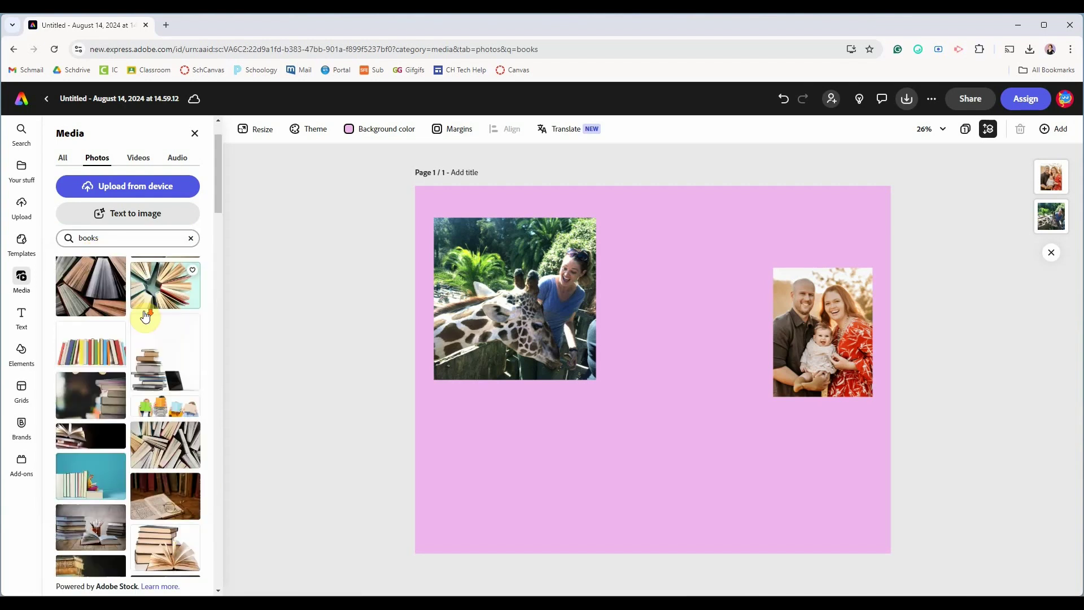
pyautogui.scroll(-5, 147, 328)
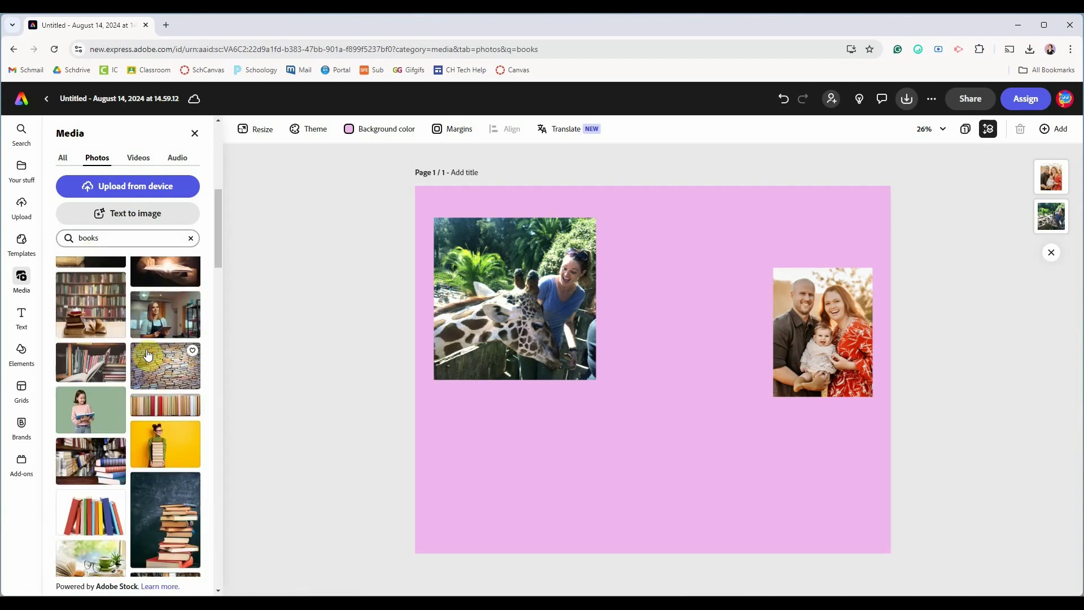
pyautogui.scroll(8, 148, 355)
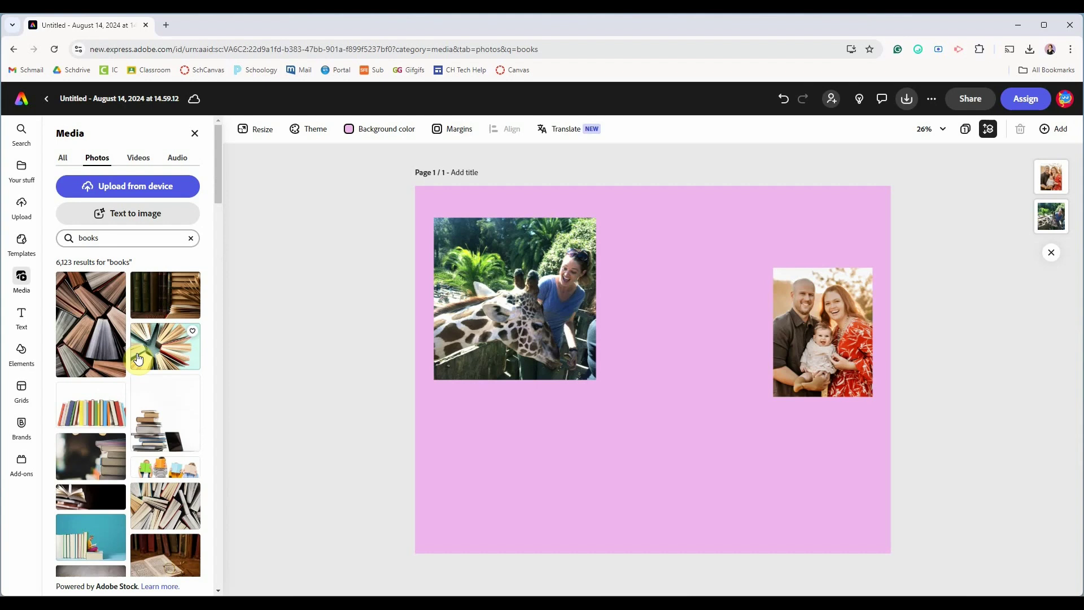
# Generate a landscape 4:3 image of 'Stack of red books', enlarged below the giraffe photo
pyautogui.click(131, 219)
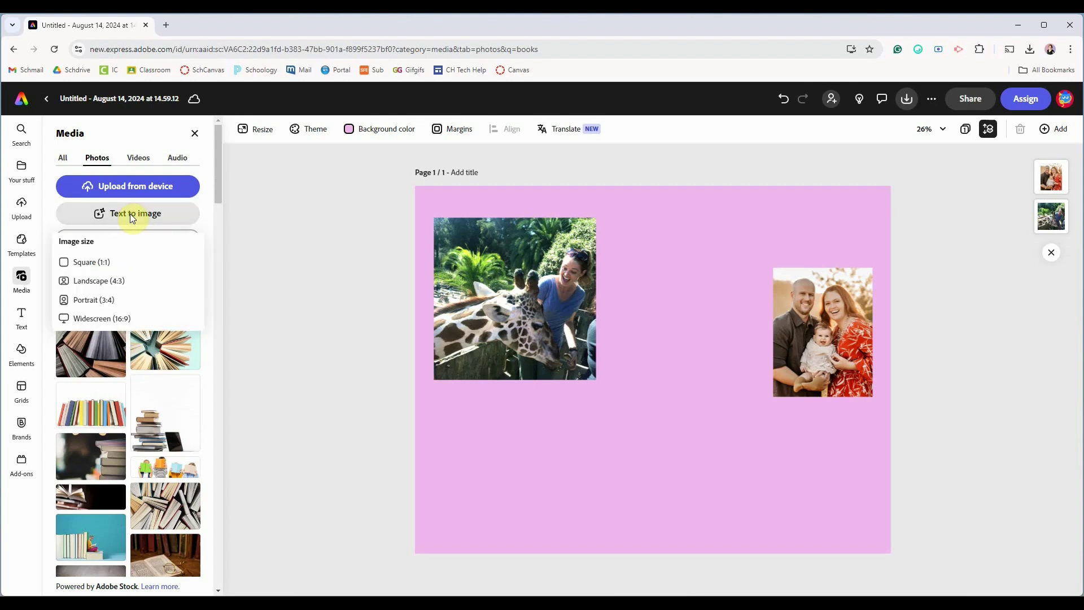
pyautogui.click(85, 279)
pyautogui.write('Stack')
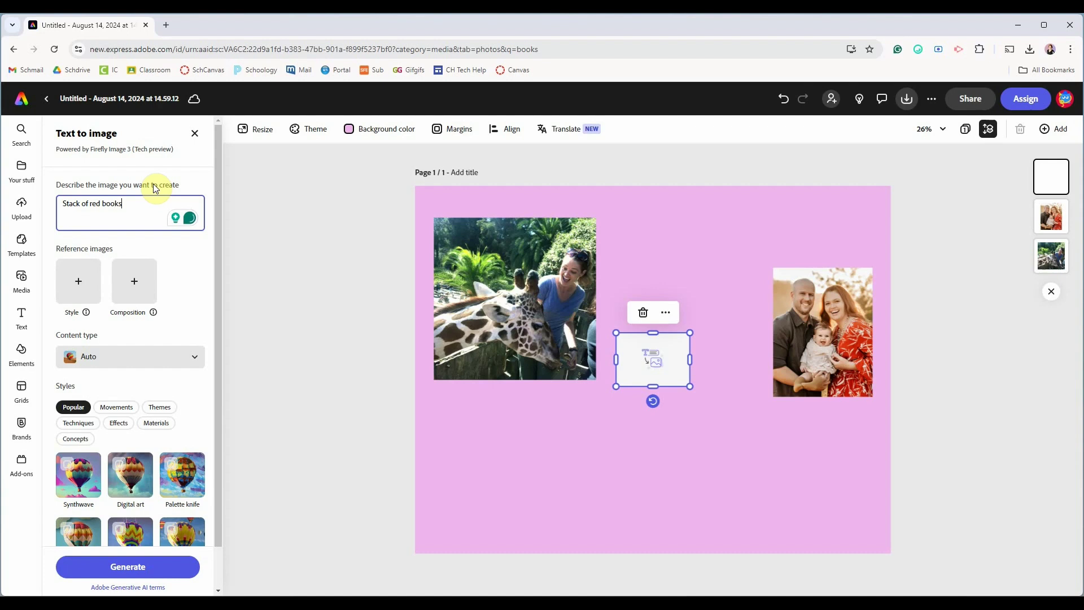
pyautogui.write(' of red books')
pyautogui.click(151, 565)
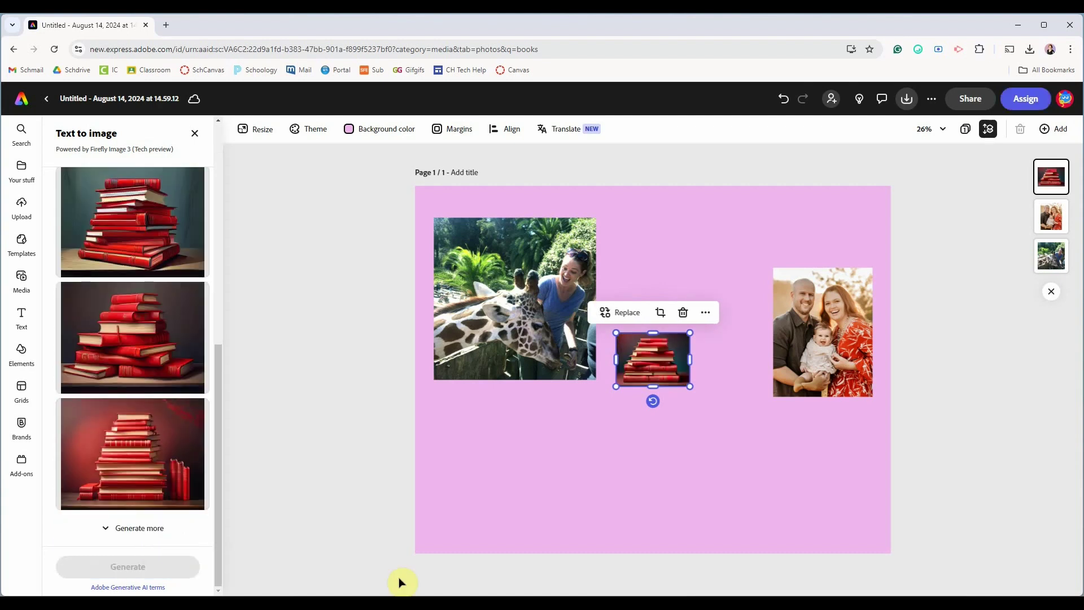
pyautogui.moveTo(613, 384); pyautogui.dragTo(486, 476)
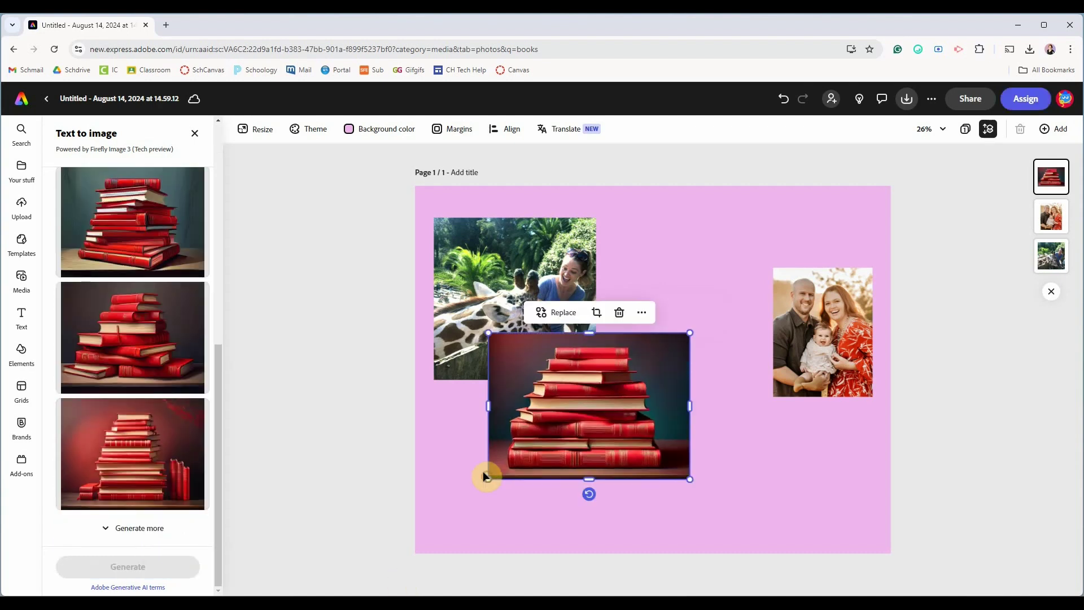
pyautogui.moveTo(564, 418); pyautogui.dragTo(546, 490)
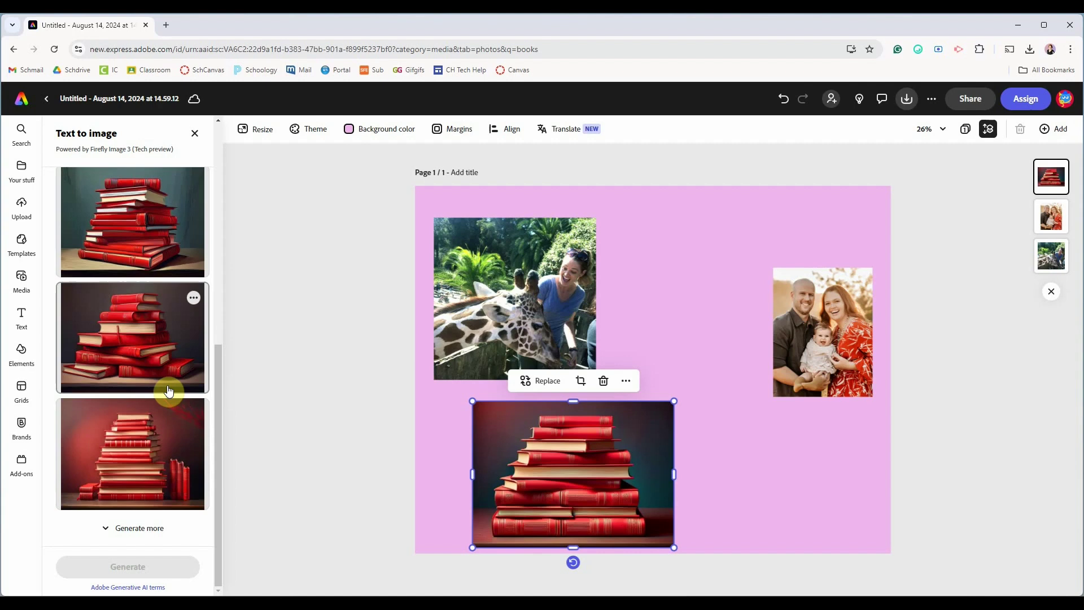
# Set the content type to Photo and regenerate the red books image
pyautogui.scroll(2, 161, 403)
pyautogui.scroll(6, 161, 410)
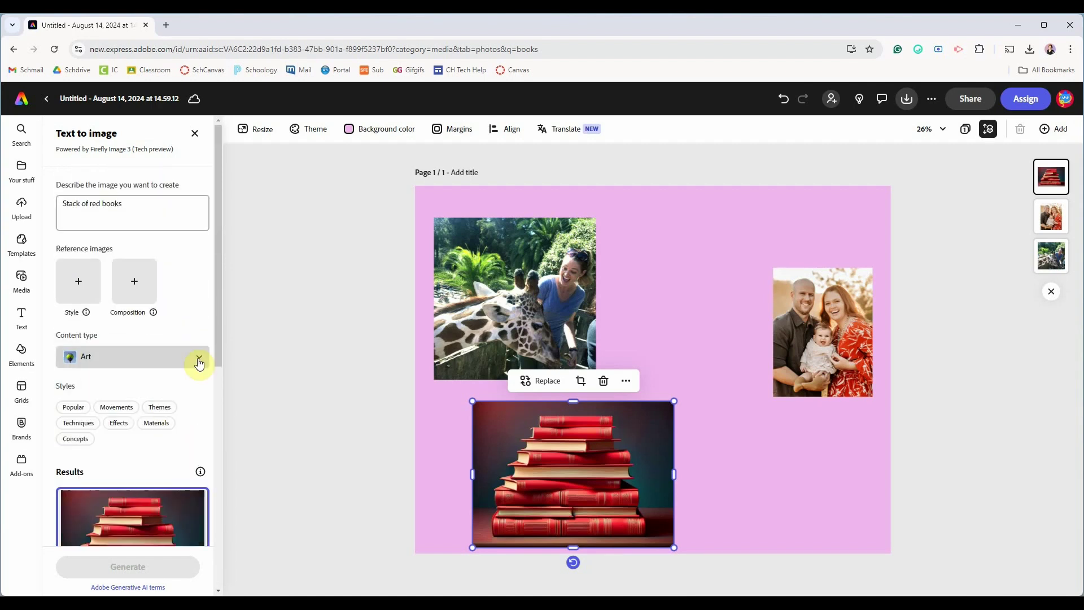
pyautogui.click(198, 359)
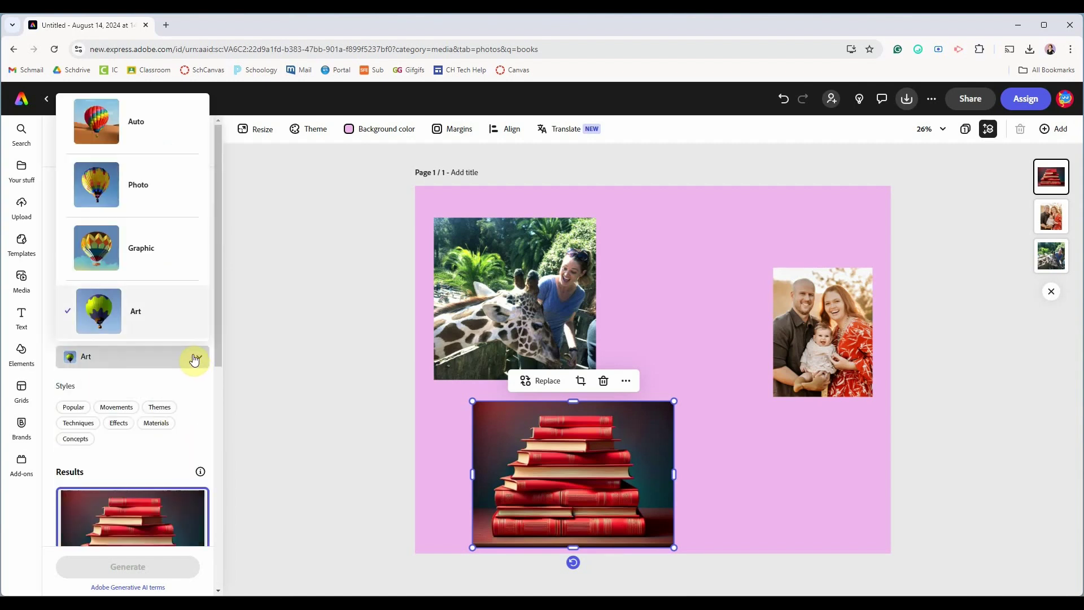
pyautogui.click(156, 195)
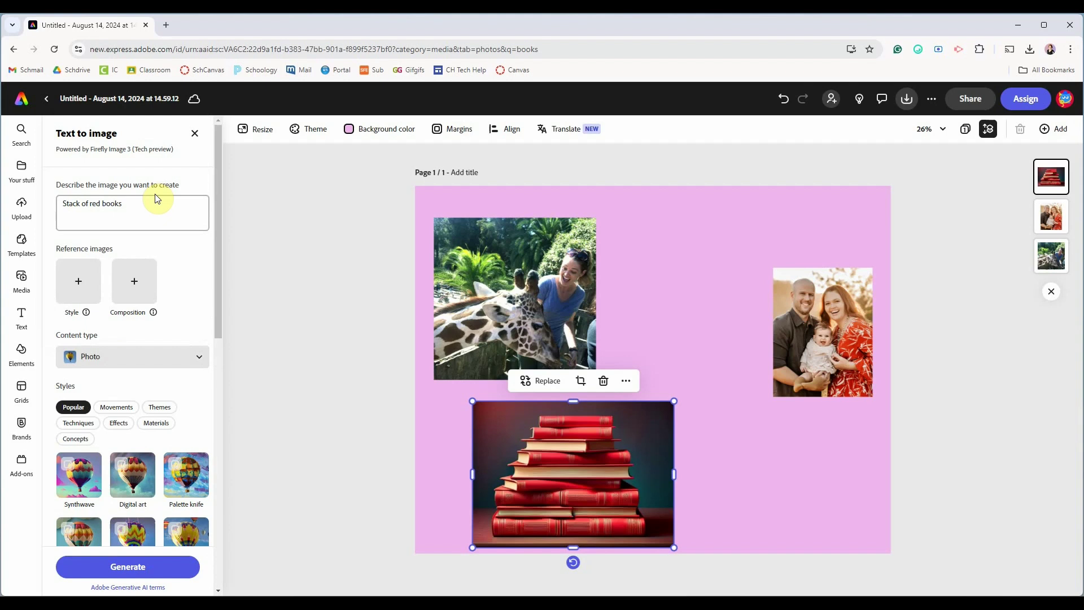
pyautogui.click(125, 569)
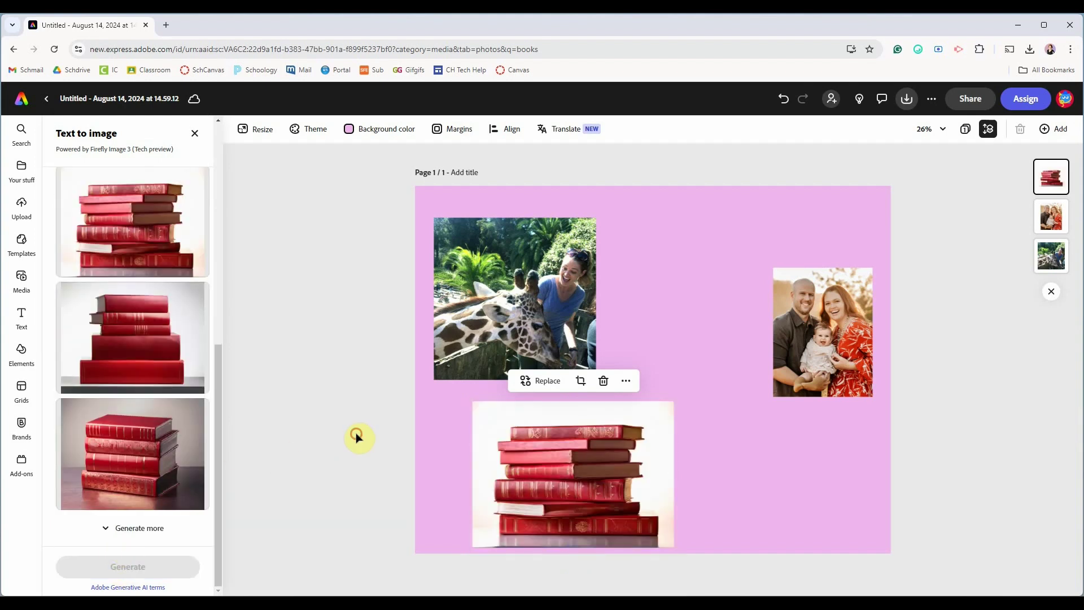
# Upload the Curious collector camera-shelf photo and shrink it on the page
pyautogui.click(355, 436)
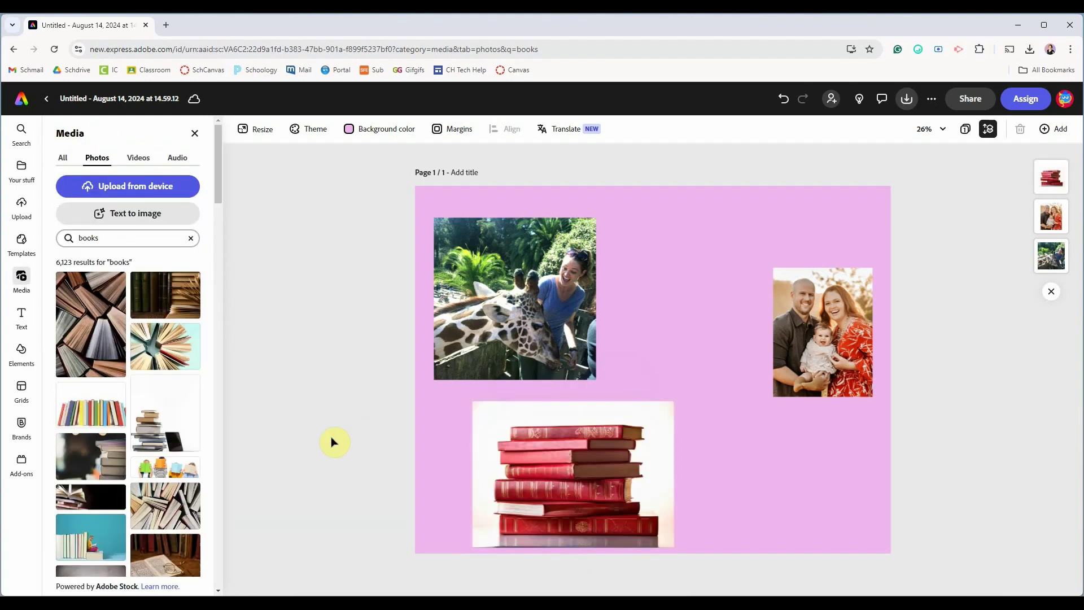
pyautogui.click(167, 189)
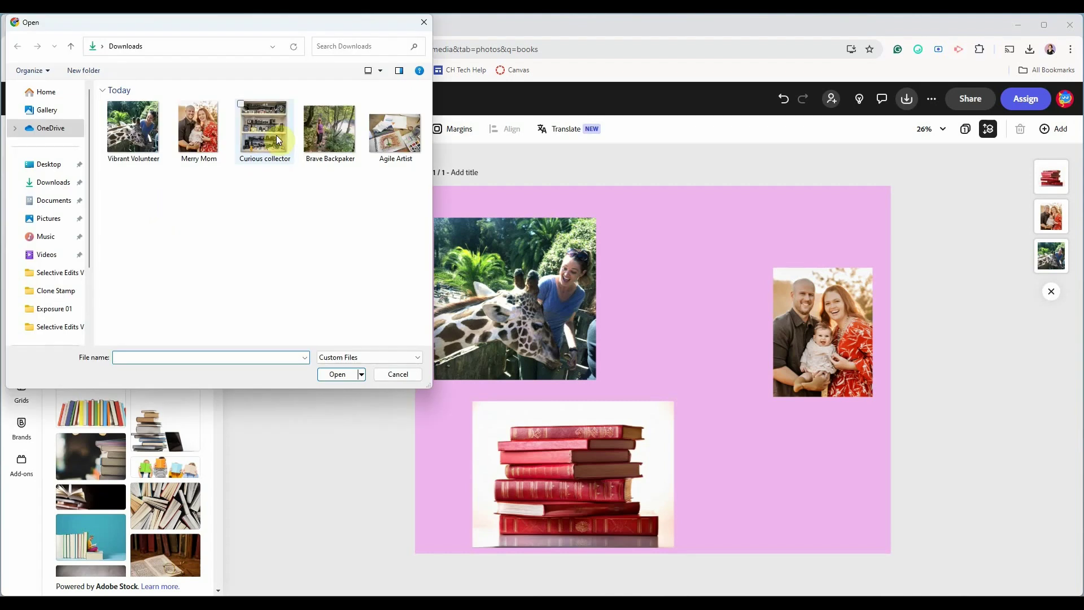
pyautogui.click(276, 137)
pyautogui.click(337, 376)
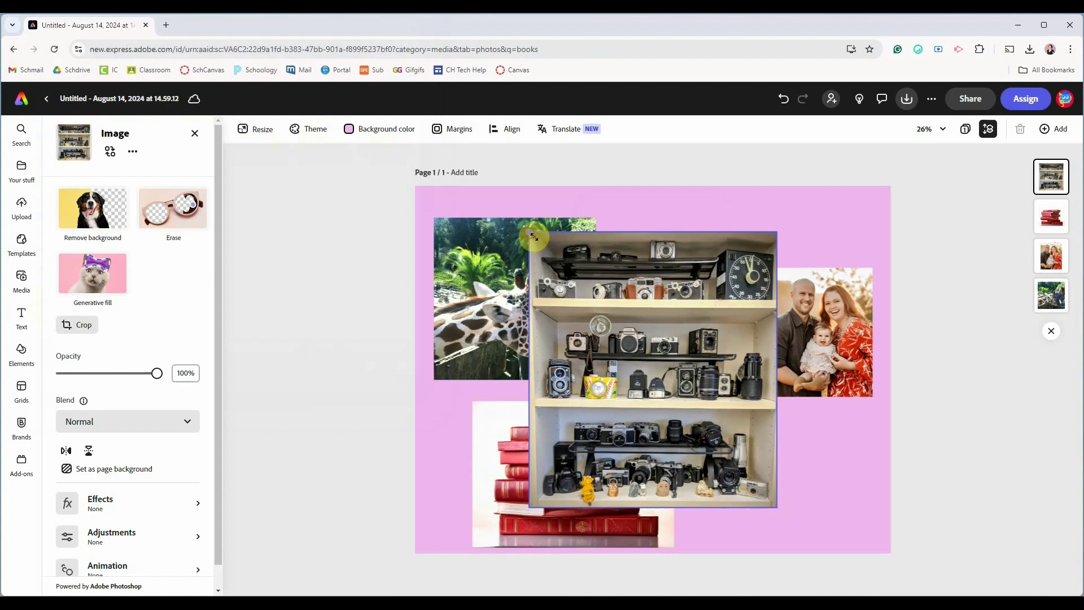
pyautogui.moveTo(534, 236); pyautogui.dragTo(615, 223)
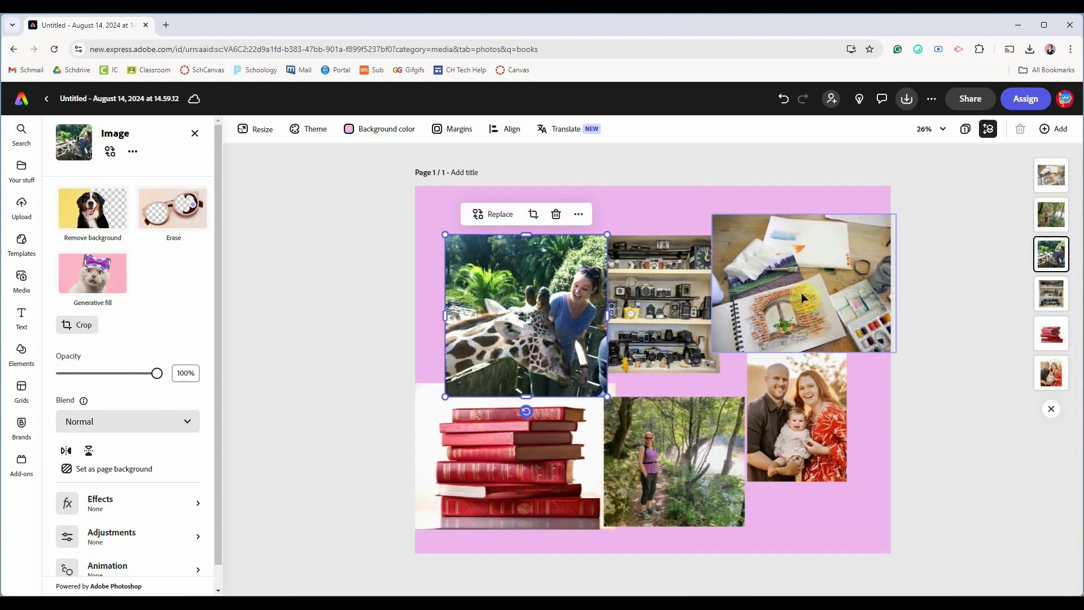
# Send the painting photo to the back, then select the red books photo
pyautogui.click(802, 293)
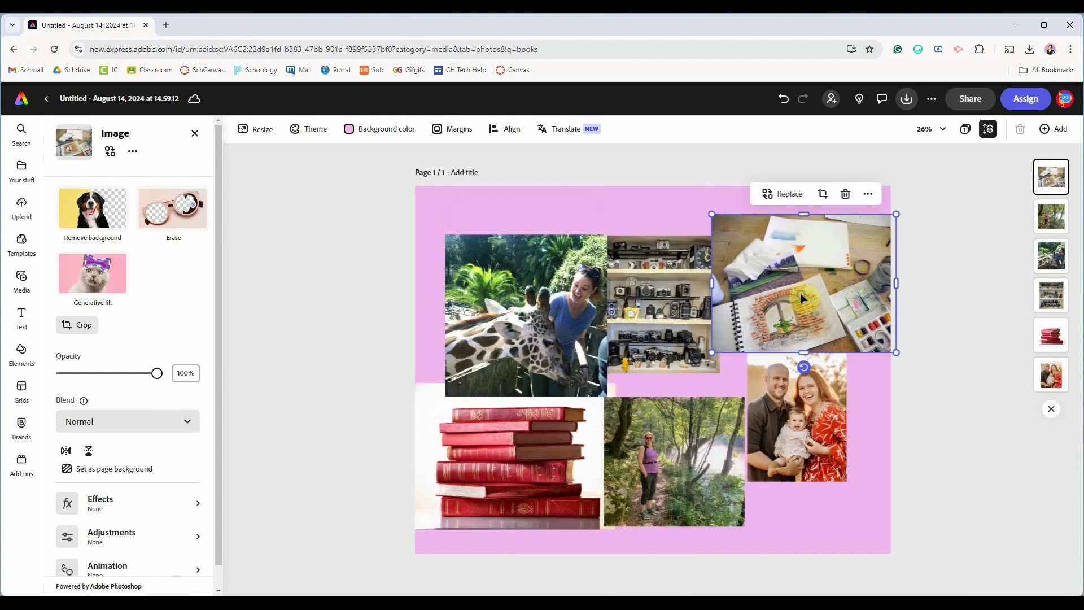
pyautogui.rightClick(801, 294)
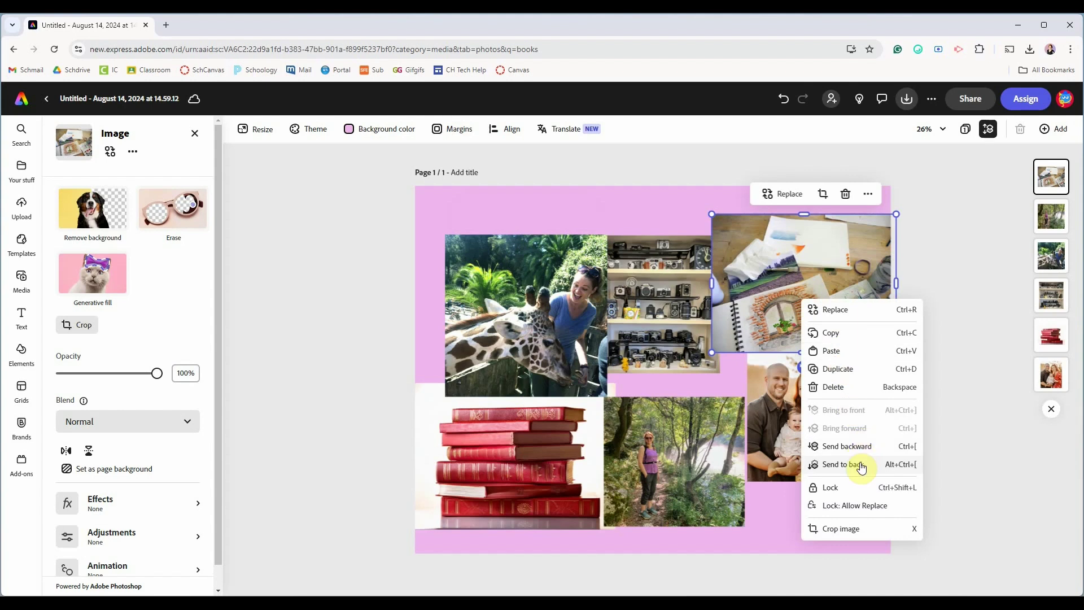
pyautogui.click(841, 464)
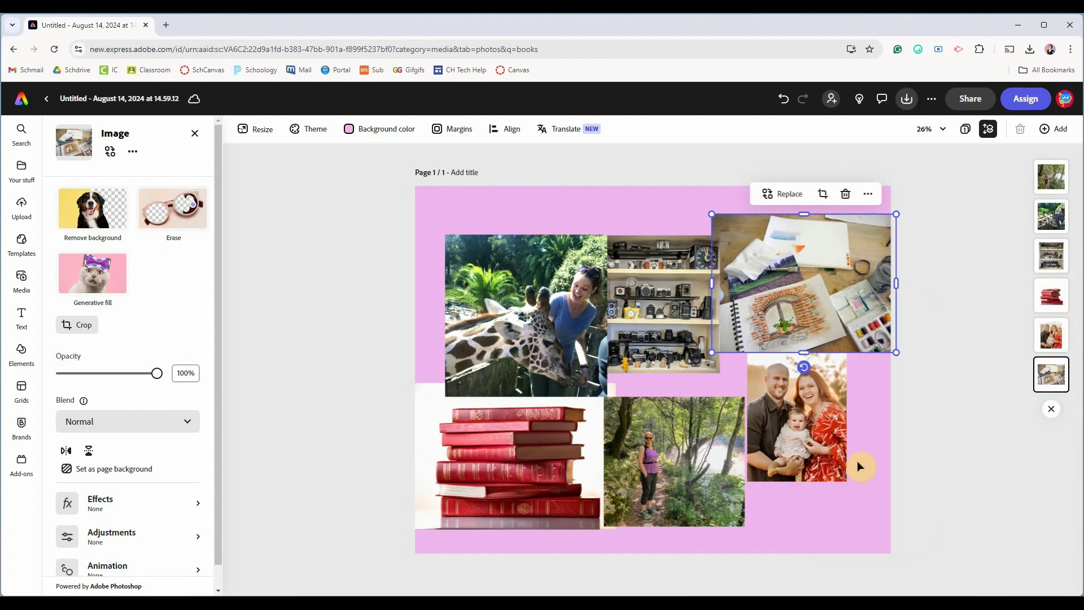
pyautogui.click(627, 362)
pyautogui.click(528, 439)
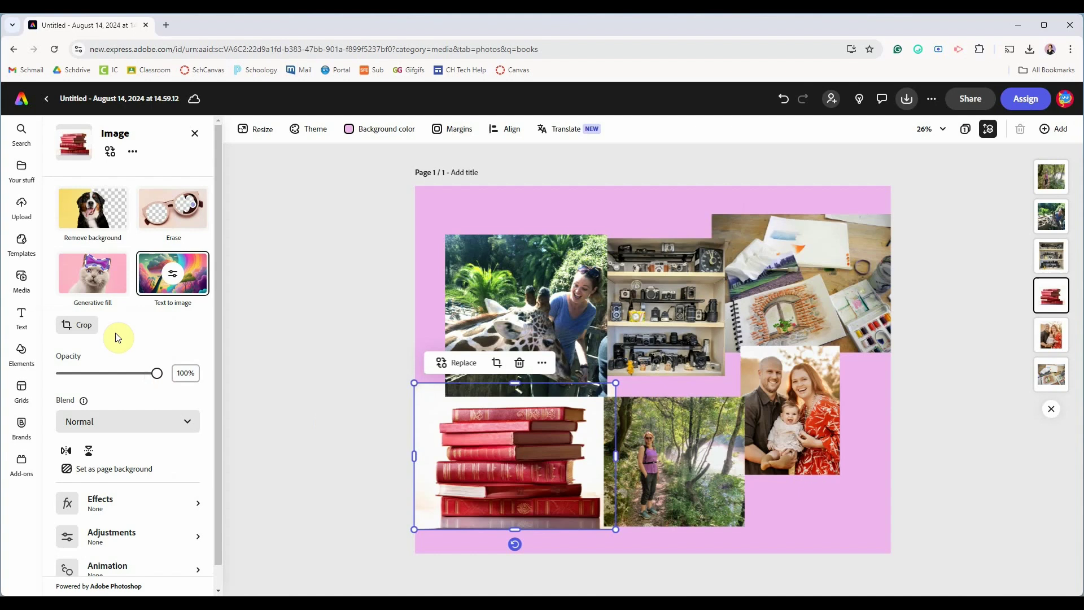
# Remove the white background from the red books image
pyautogui.click(88, 219)
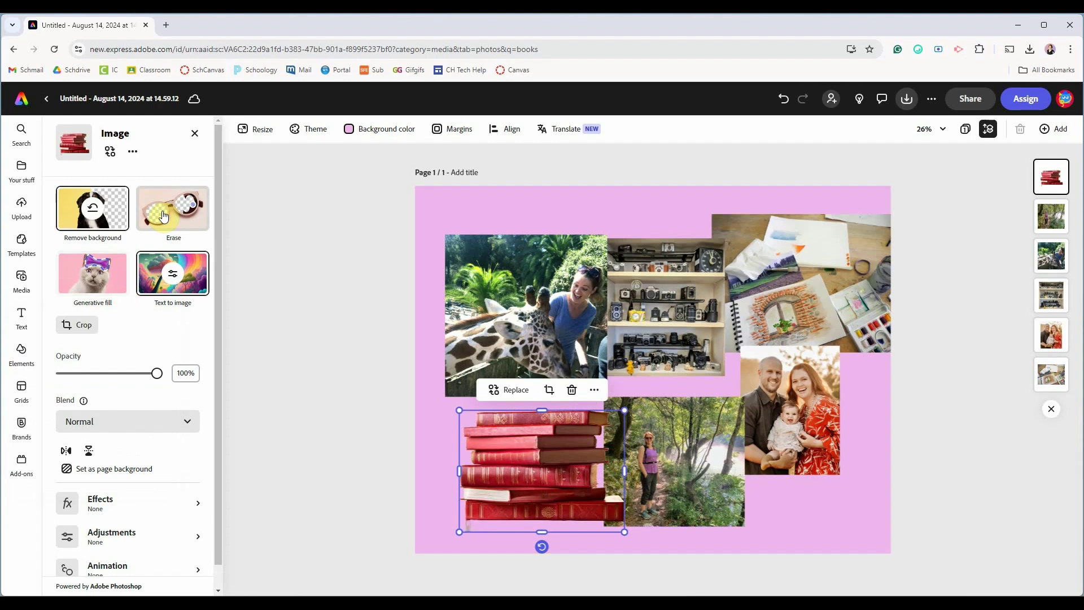
pyautogui.moveTo(107, 286)
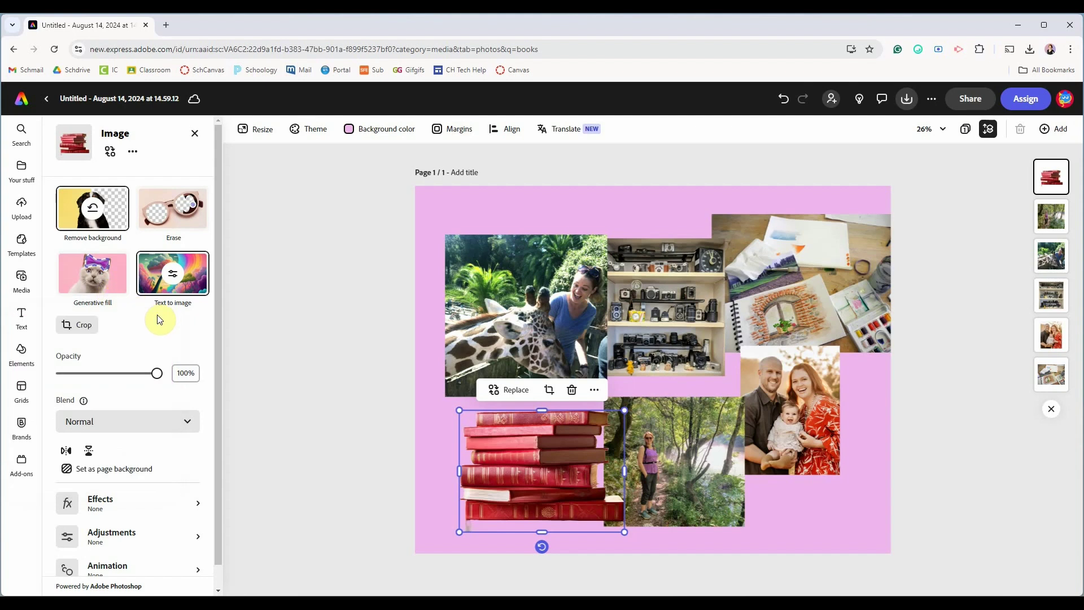
# Apply a diamond Shapes crop to the red books photo, tightening its top and bottom
pyautogui.click(84, 327)
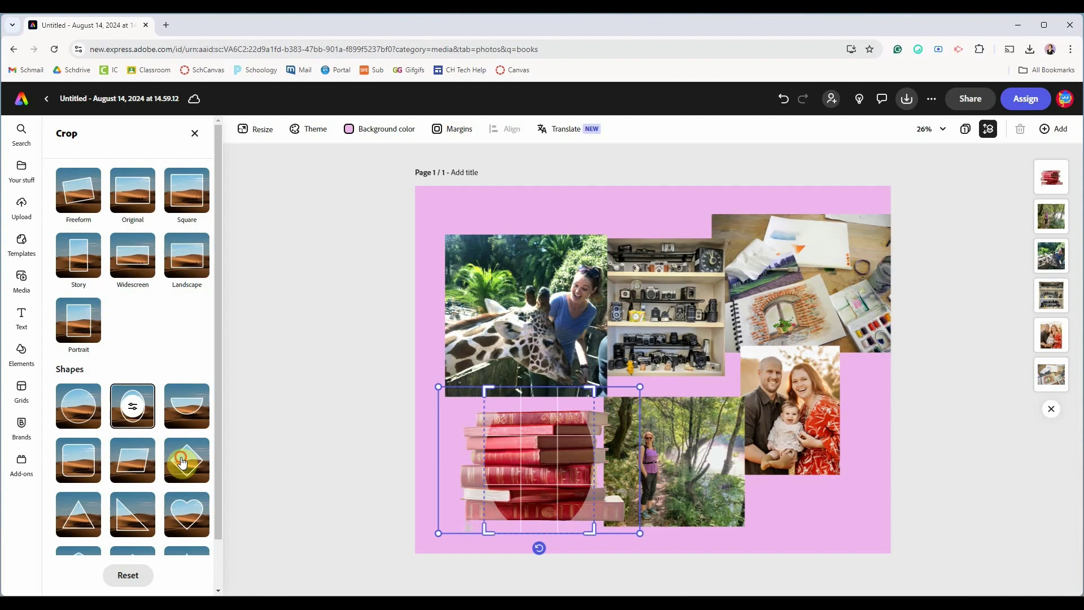
pyautogui.click(185, 461)
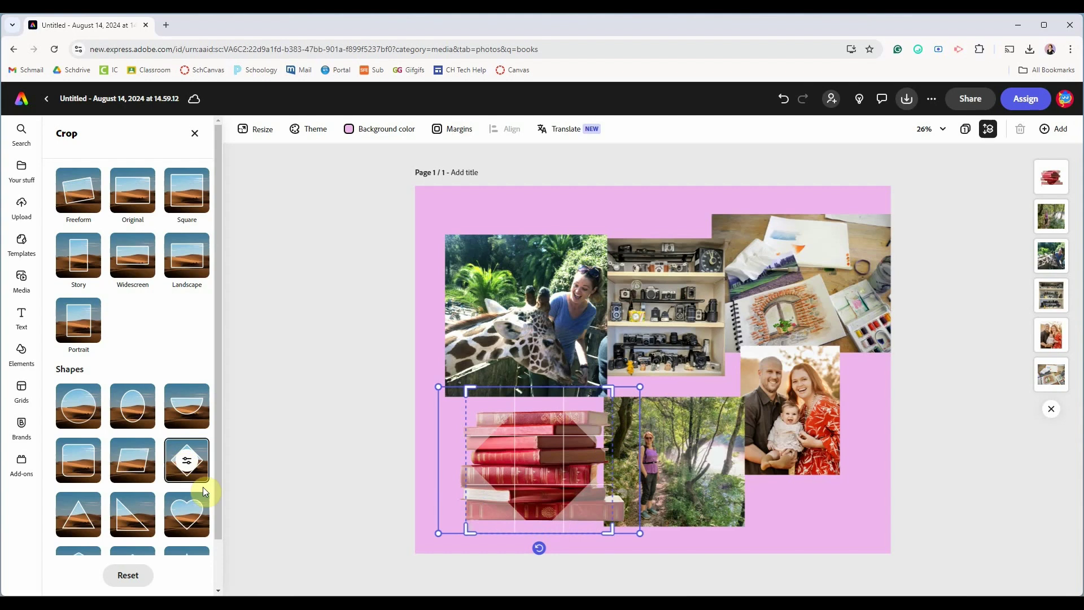
pyautogui.moveTo(468, 389); pyautogui.dragTo(473, 416)
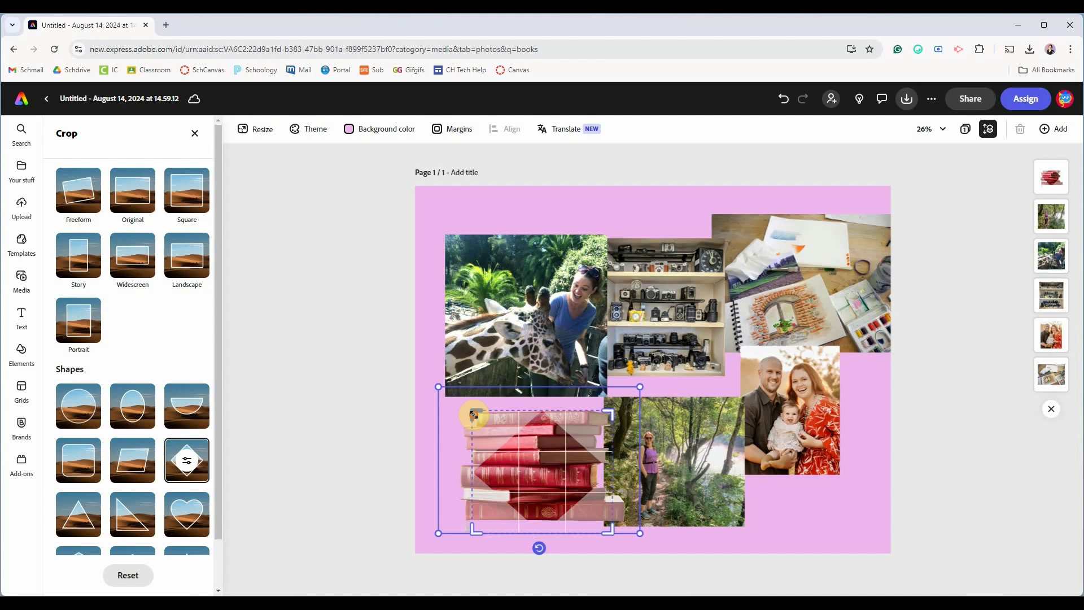
pyautogui.moveTo(474, 533); pyautogui.dragTo(476, 513)
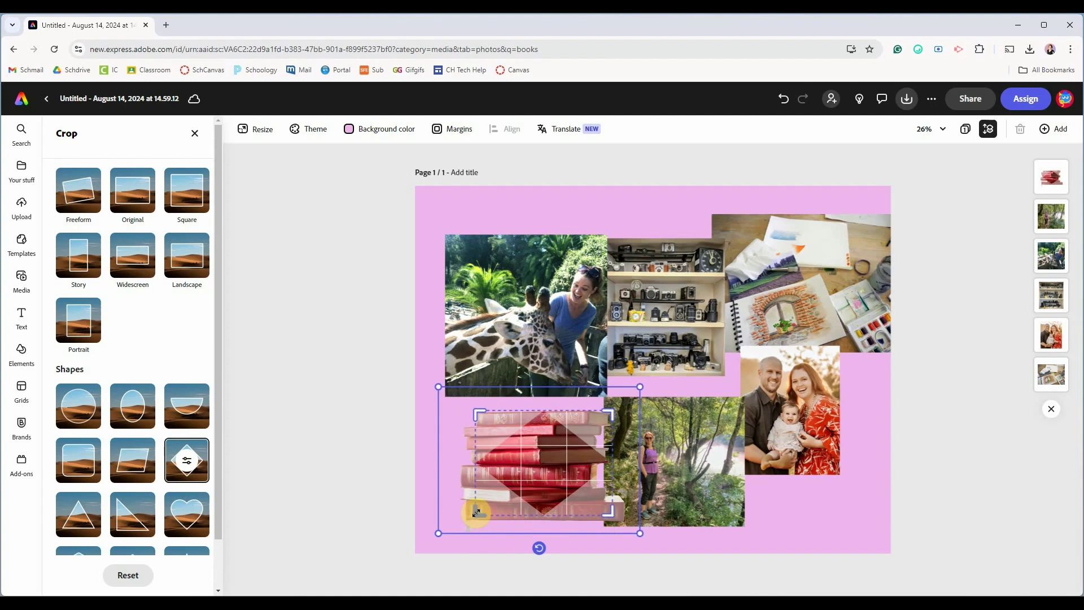
pyautogui.moveTo(438, 387)
pyautogui.mouseDown()
pyautogui.moveTo(482, 404)
pyautogui.moveTo(404, 388)
pyautogui.moveTo(324, 390)
pyautogui.moveTo(435, 405)
pyautogui.moveTo(426, 399)
pyautogui.mouseUp()
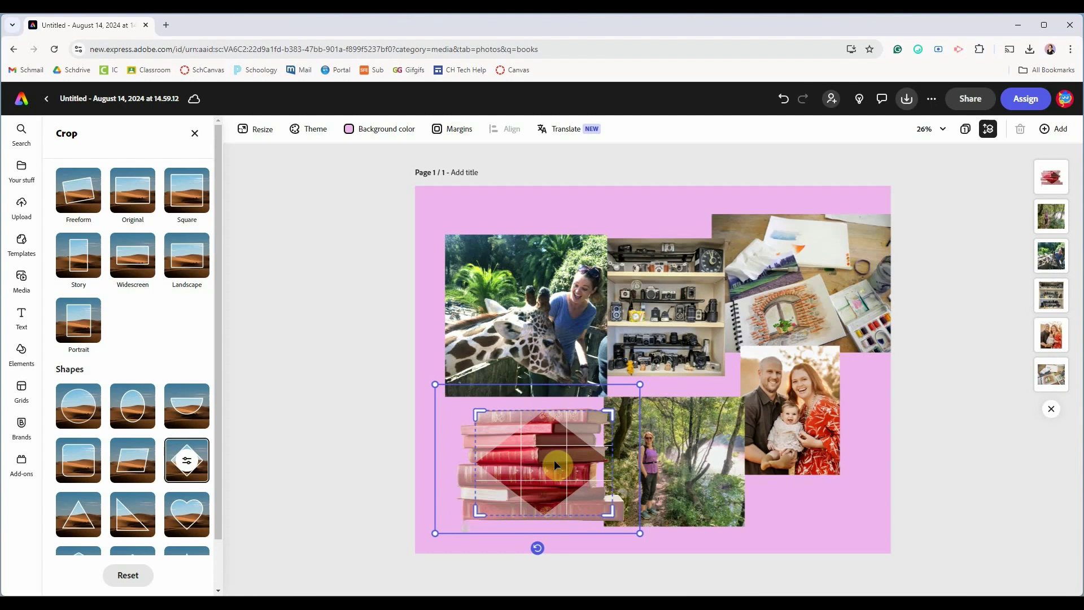
pyautogui.click(343, 416)
pyautogui.click(344, 416)
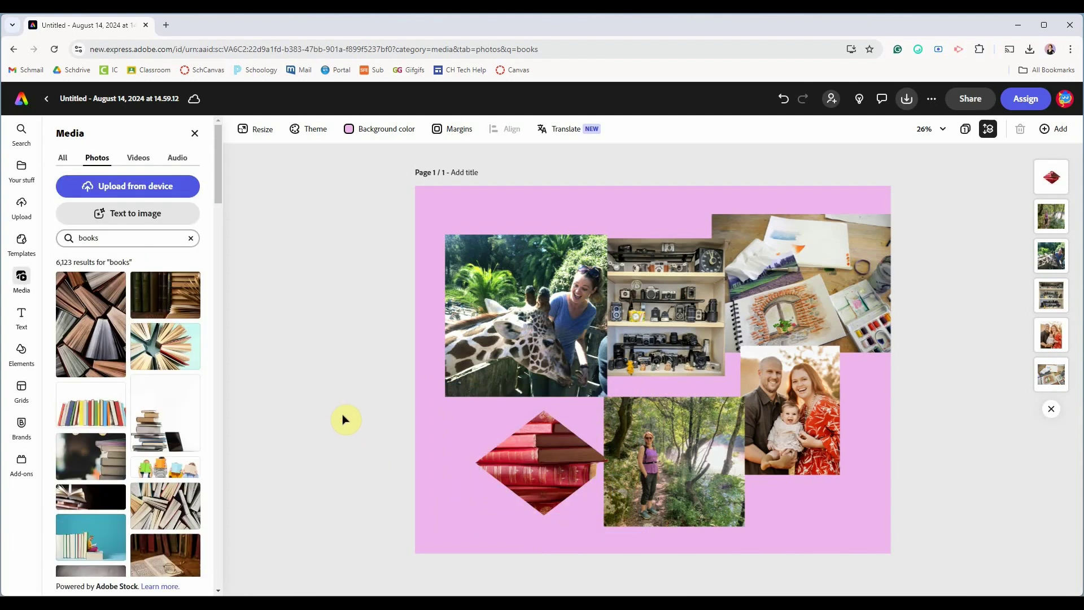
# Mirror the giraffe photo horizontally after testing its opacity, undoing the accidental page-background change
pyautogui.click(474, 348)
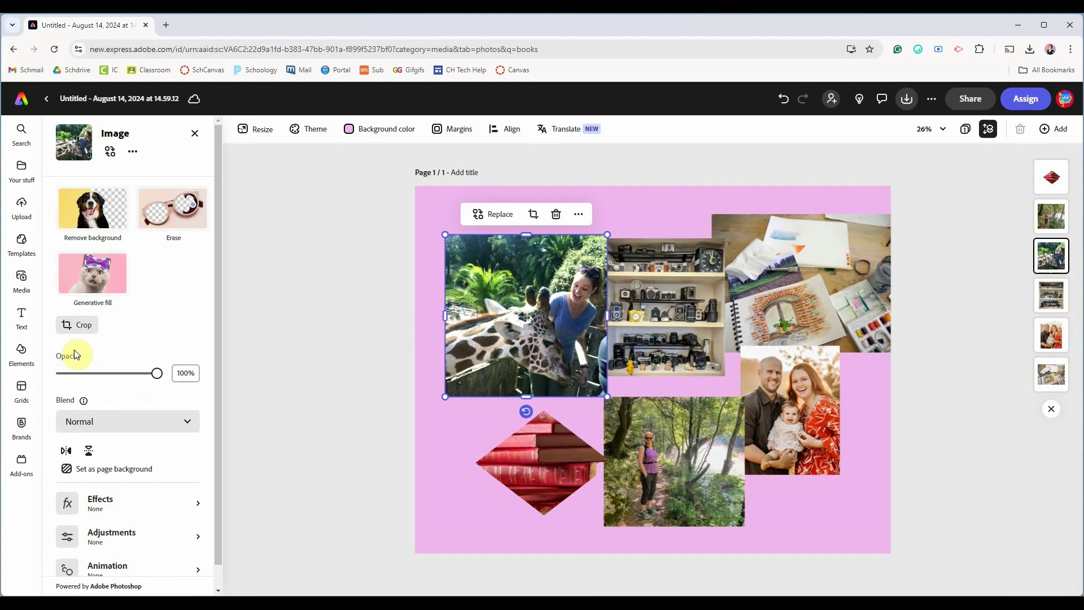
pyautogui.moveTo(156, 375)
pyautogui.mouseDown()
pyautogui.moveTo(113, 374)
pyautogui.moveTo(171, 374)
pyautogui.mouseUp()
pyautogui.scroll(-1, 175, 361)
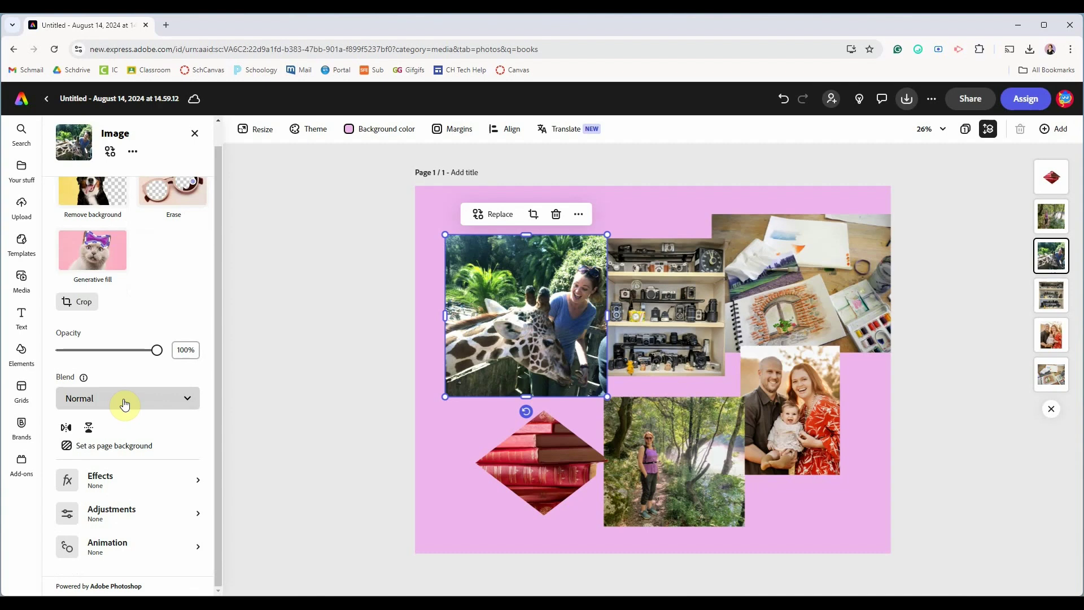
pyautogui.click(66, 429)
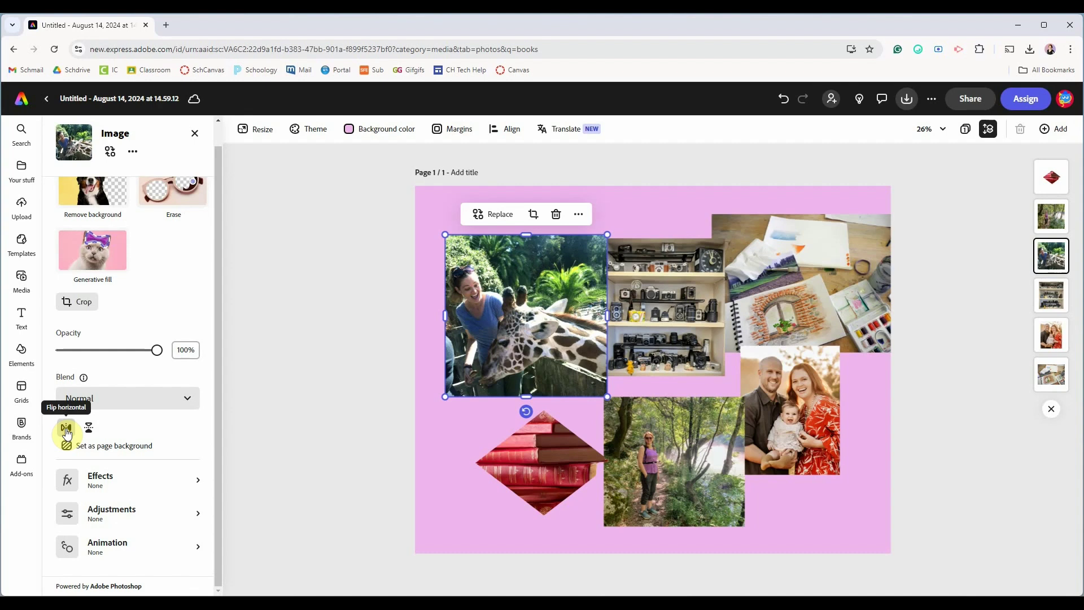
pyautogui.click(85, 444)
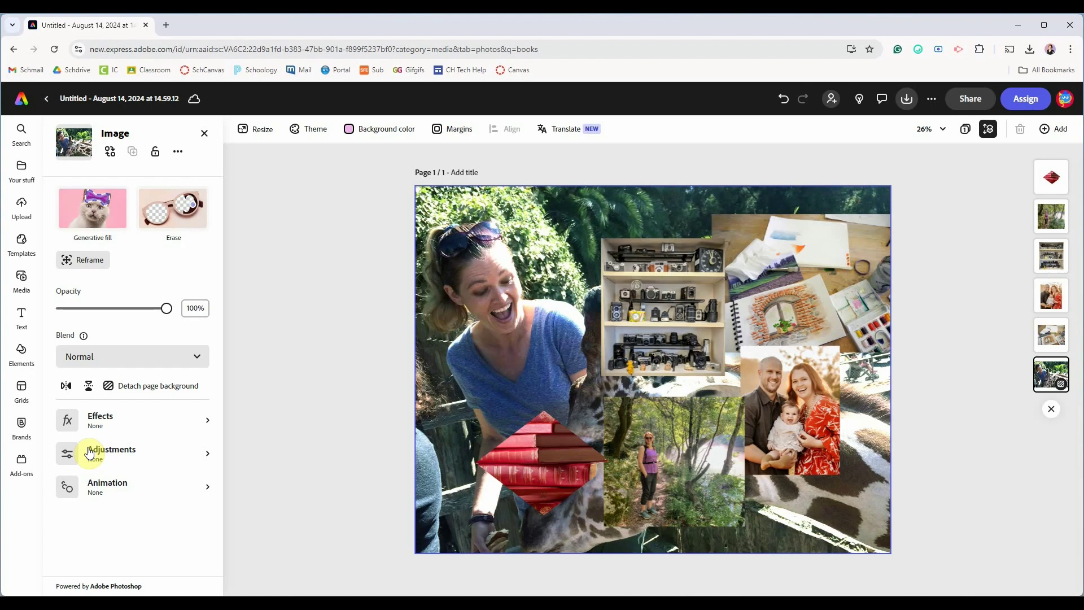
pyautogui.hotkey('ctrl', 'z')
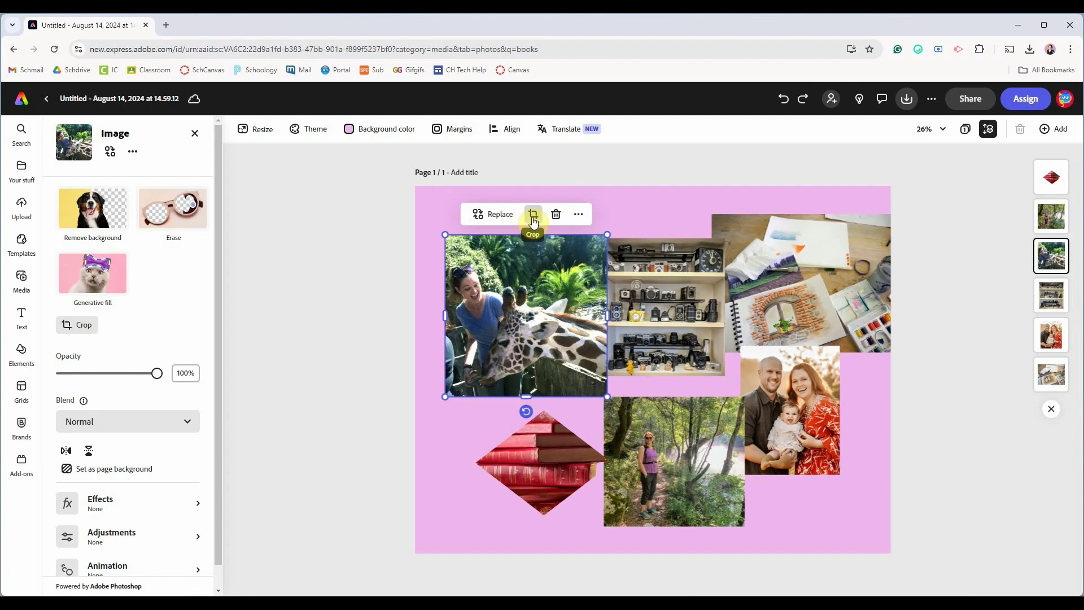
# Send the giraffe photo to the back of the layer stack
pyautogui.click(576, 217)
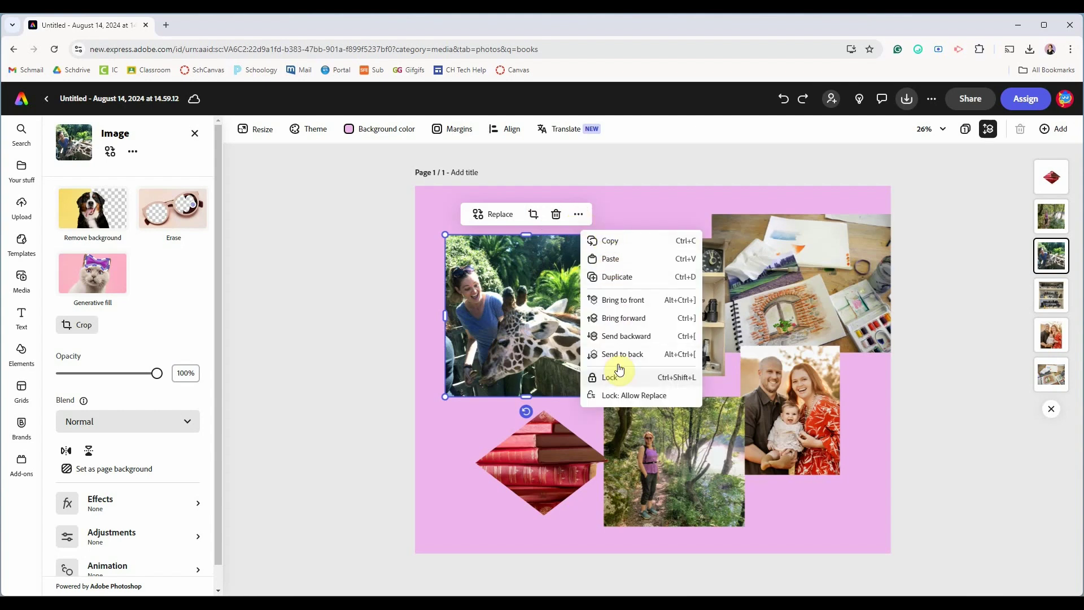
pyautogui.click(608, 300)
pyautogui.click(433, 219)
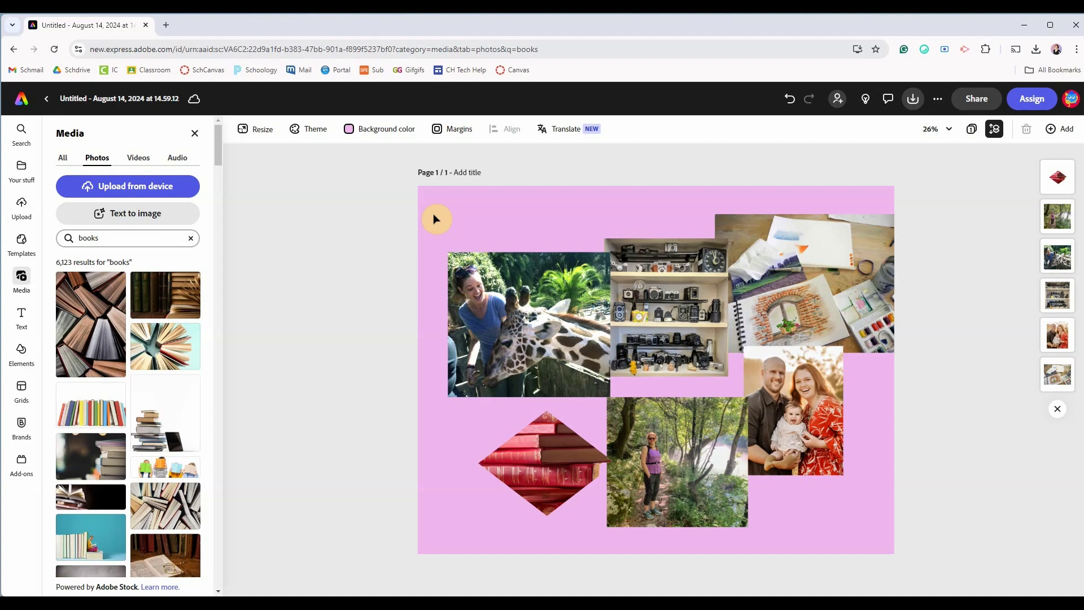
# Try arranging all photos into a grid collage and reframing the family photo, then undo it
pyautogui.moveTo(423, 221); pyautogui.dragTo(814, 482)
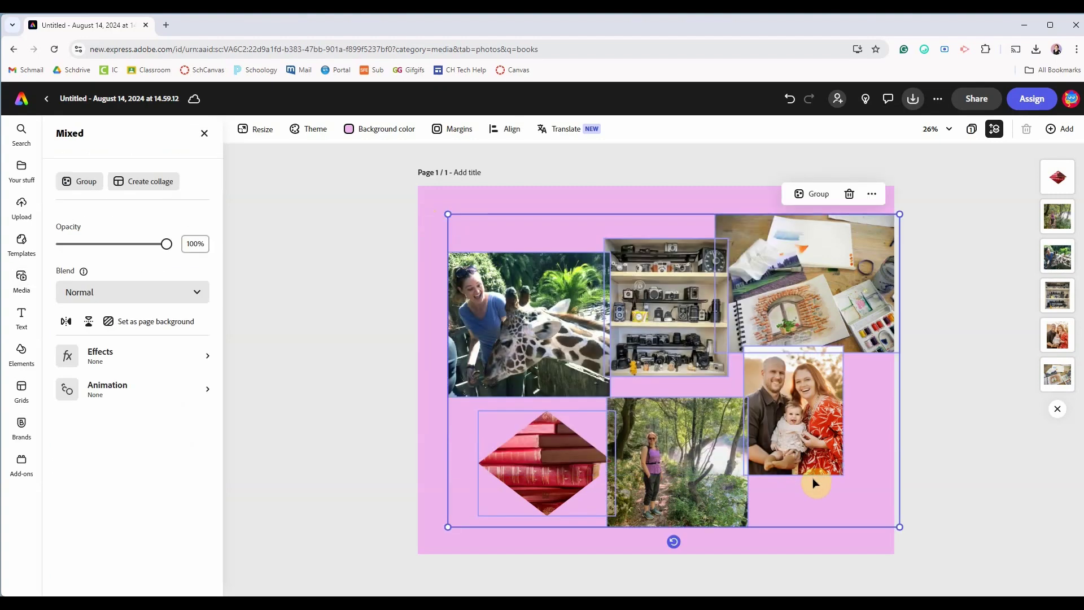
pyautogui.click(149, 183)
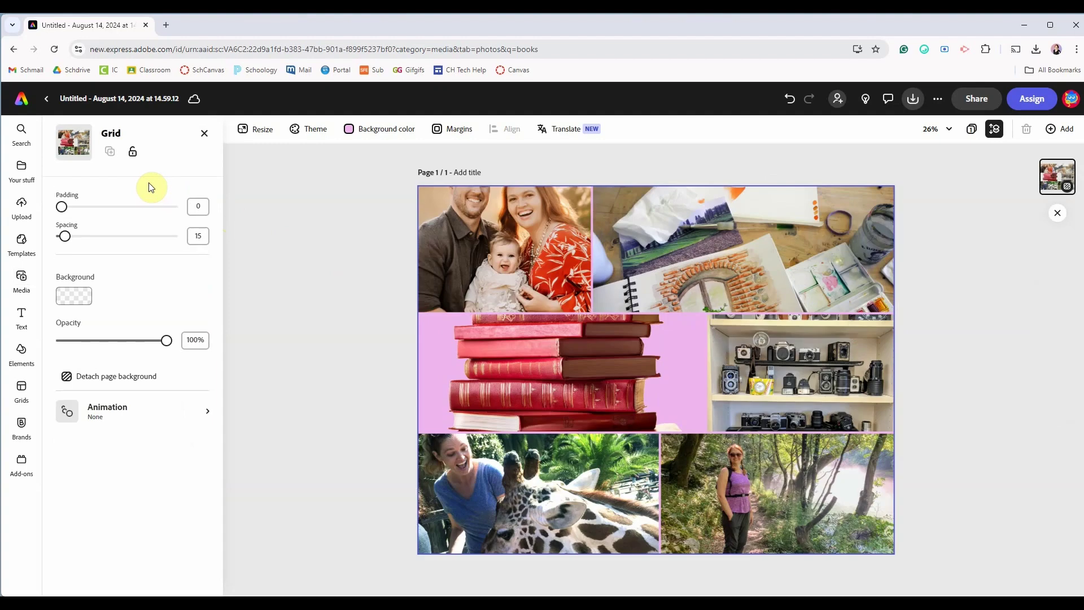
pyautogui.click(491, 259)
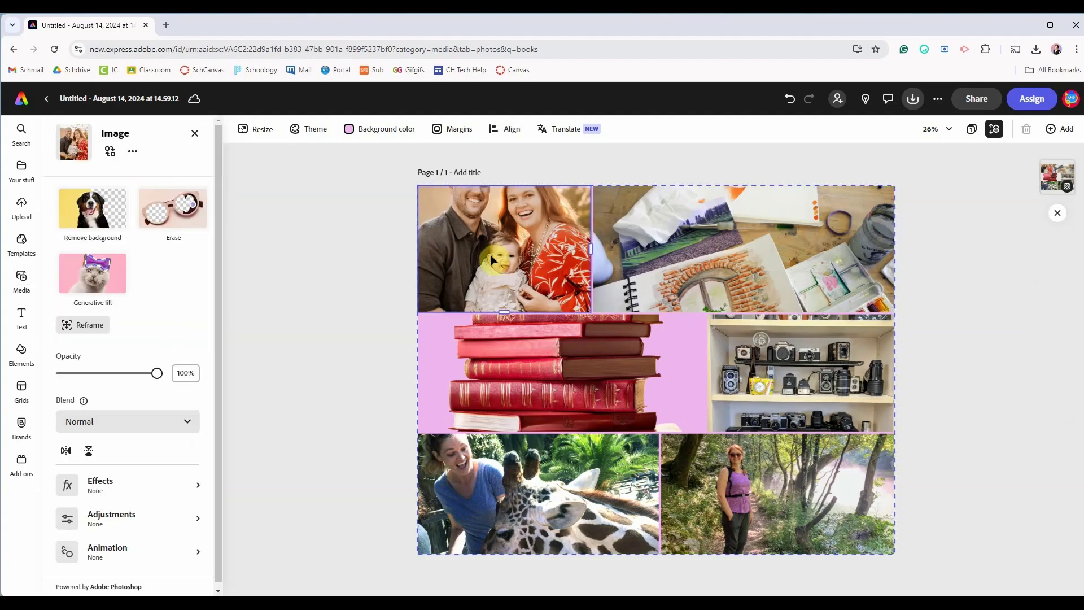
pyautogui.doubleClick(491, 260)
pyautogui.moveTo(491, 259); pyautogui.dragTo(493, 282)
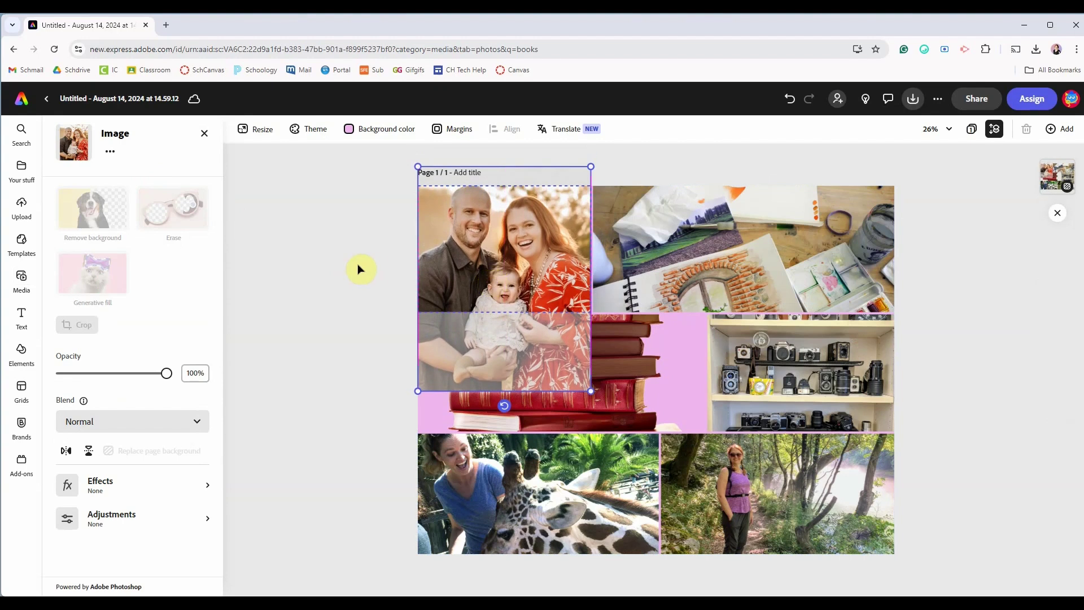
pyautogui.click(359, 269)
pyautogui.hotkey('ctrl', 'z')
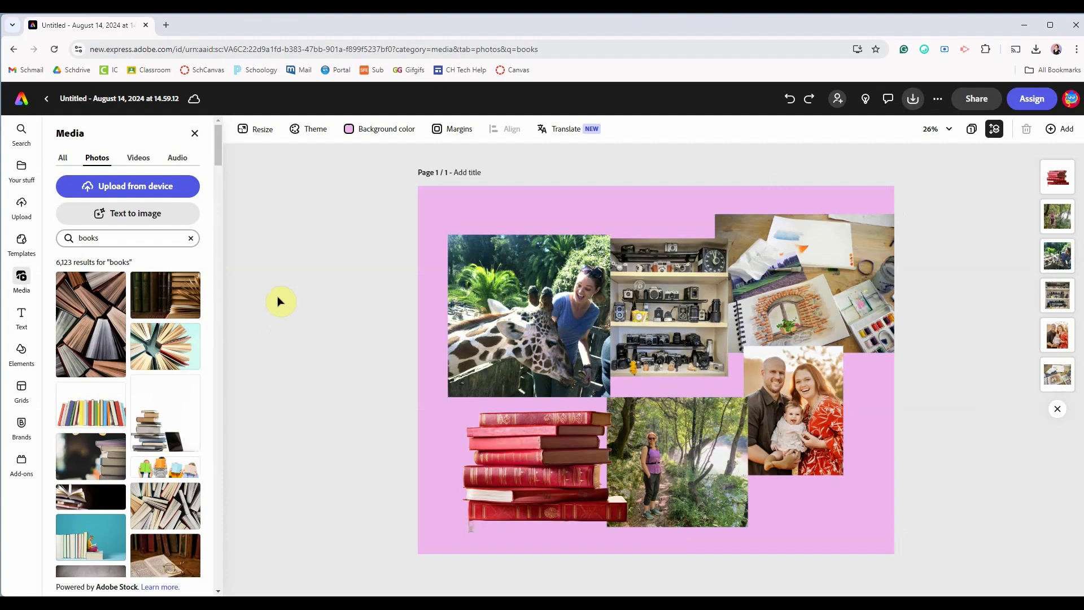
# Retitle the document 'All About Me Collage' and return to the Adobe Express home page
pyautogui.click(103, 100)
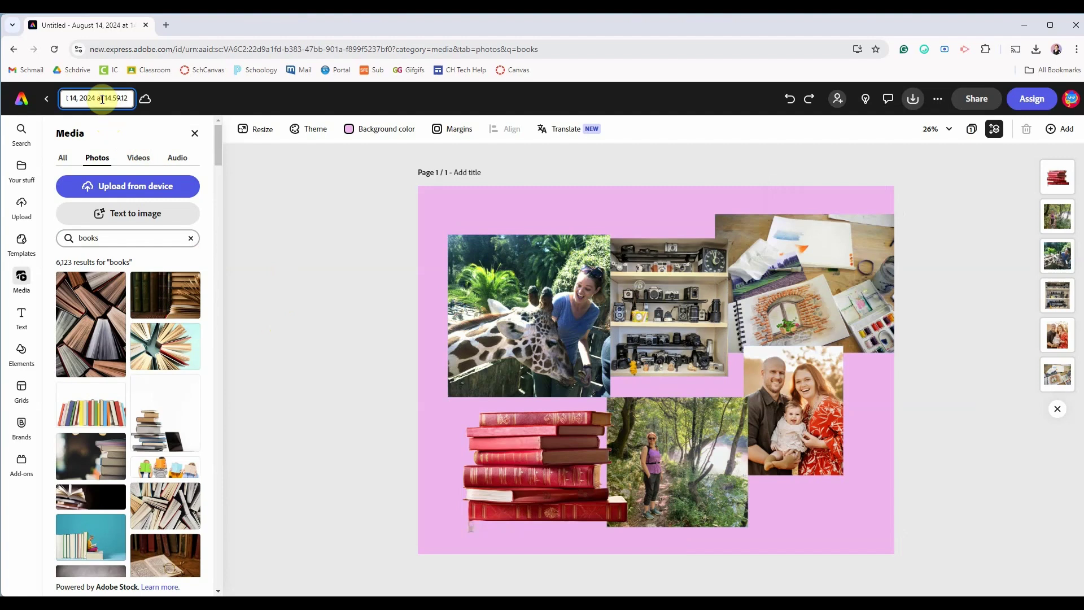
pyautogui.hotkey('ctrl', 'a')
pyautogui.write('A')
pyautogui.write('ll About Me Collage')
pyautogui.press('Return')
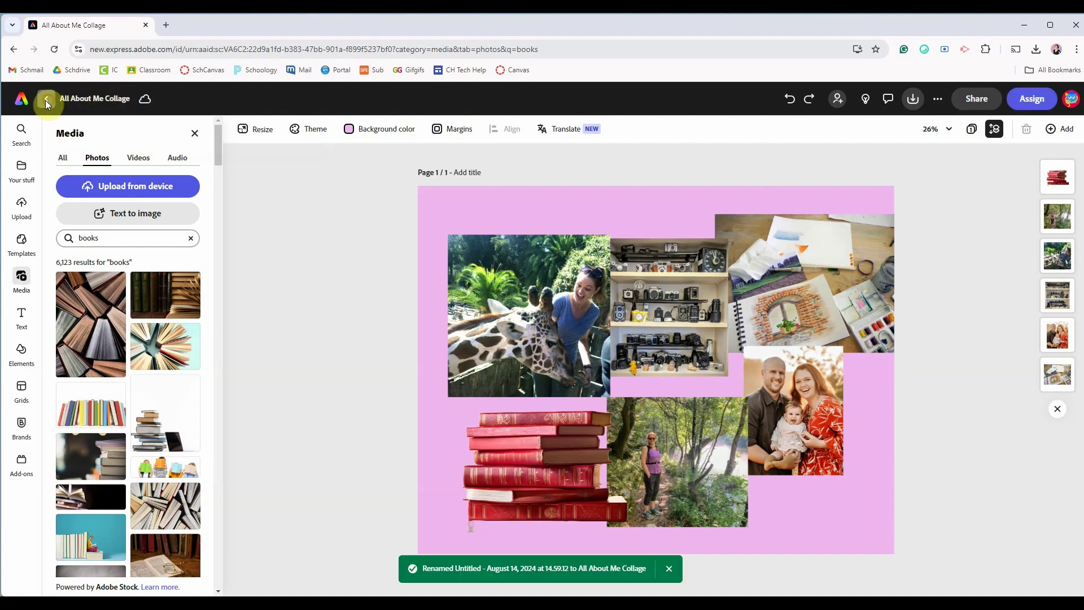
pyautogui.click(46, 100)
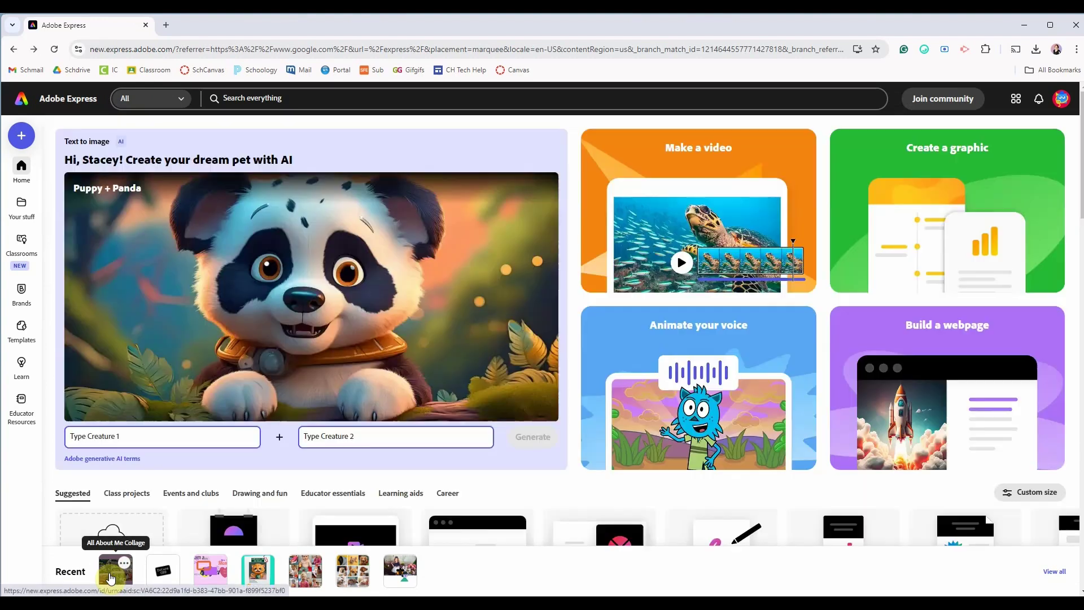
# Open the All About Me Collage thumbnail from the Recent designs row
pyautogui.click(113, 574)
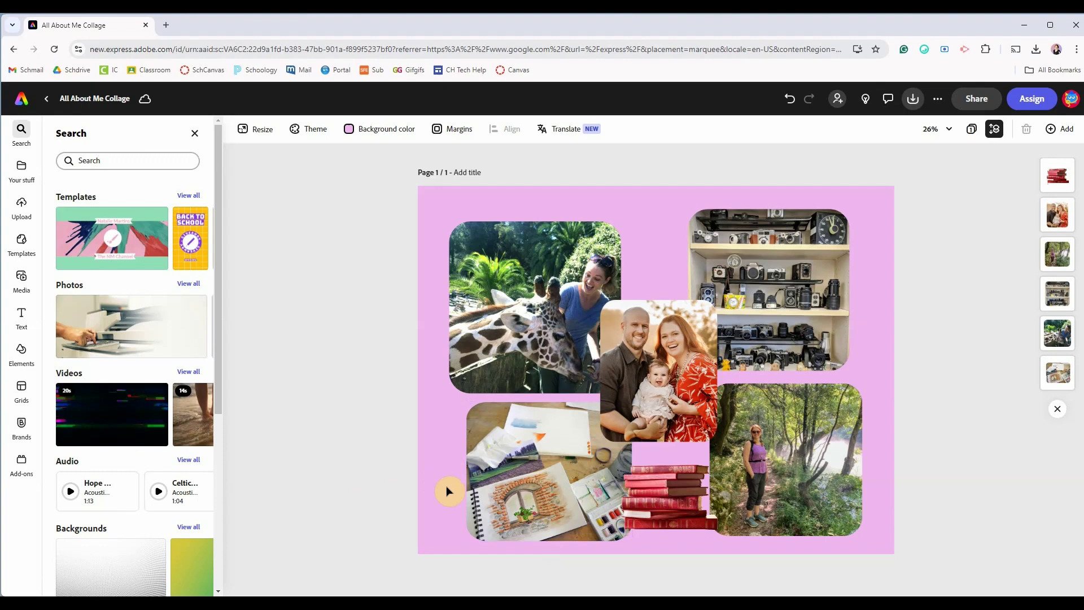
# Add a new text box, resize it, and place it at the page's top-left
pyautogui.click(24, 322)
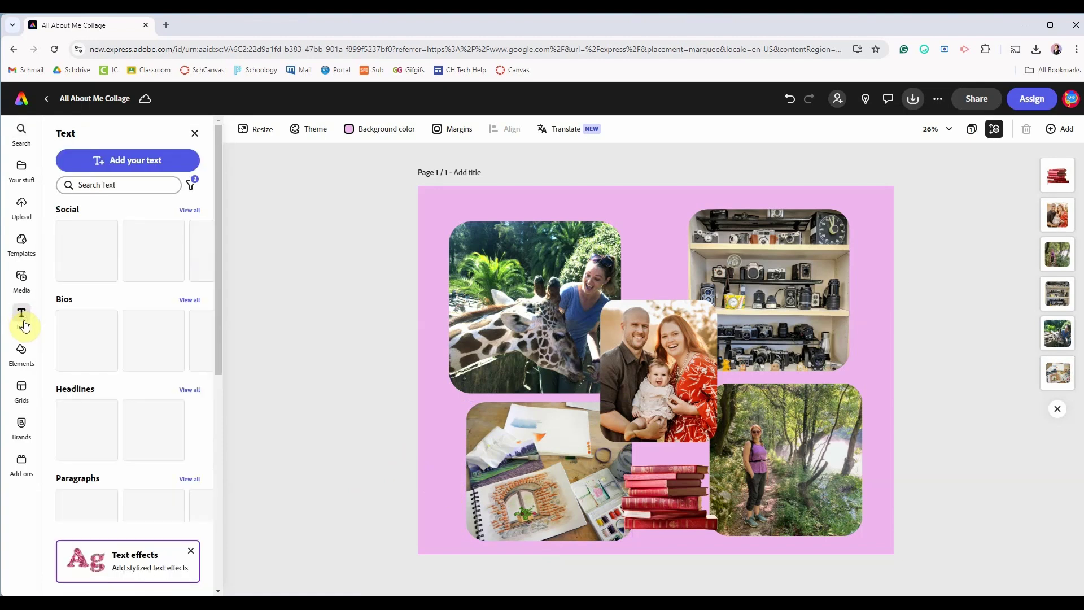
pyautogui.click(127, 162)
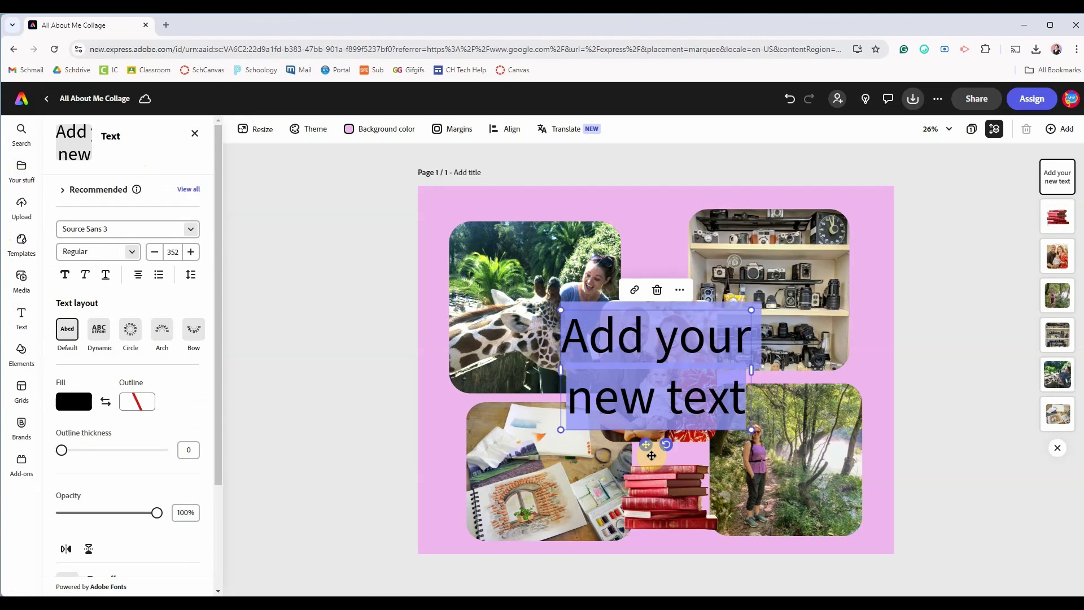
pyautogui.moveTo(646, 444); pyautogui.dragTo(531, 338)
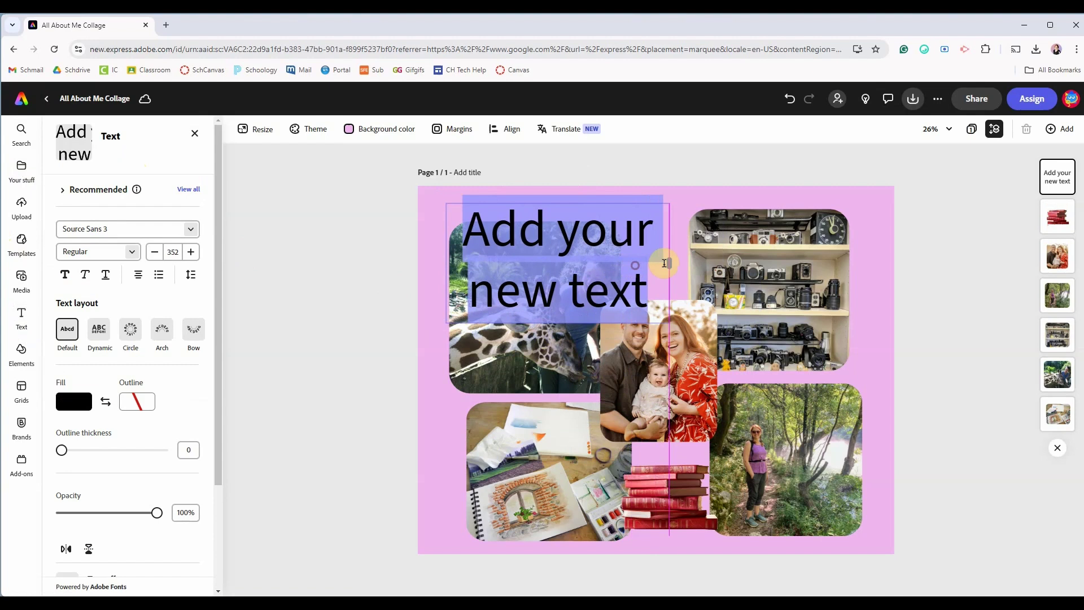
pyautogui.moveTo(446, 263); pyautogui.dragTo(421, 263)
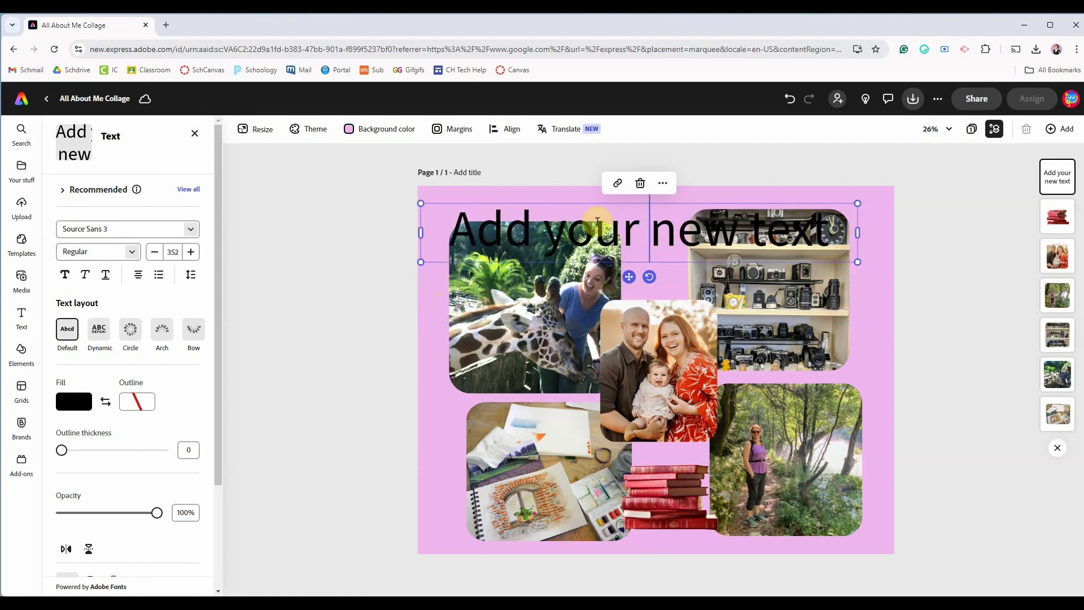
pyautogui.moveTo(600, 201); pyautogui.dragTo(502, 219)
pyautogui.moveTo(680, 259); pyautogui.dragTo(569, 233)
# Replace the placeholder text with 'I am a...'
pyautogui.doubleClick(568, 203)
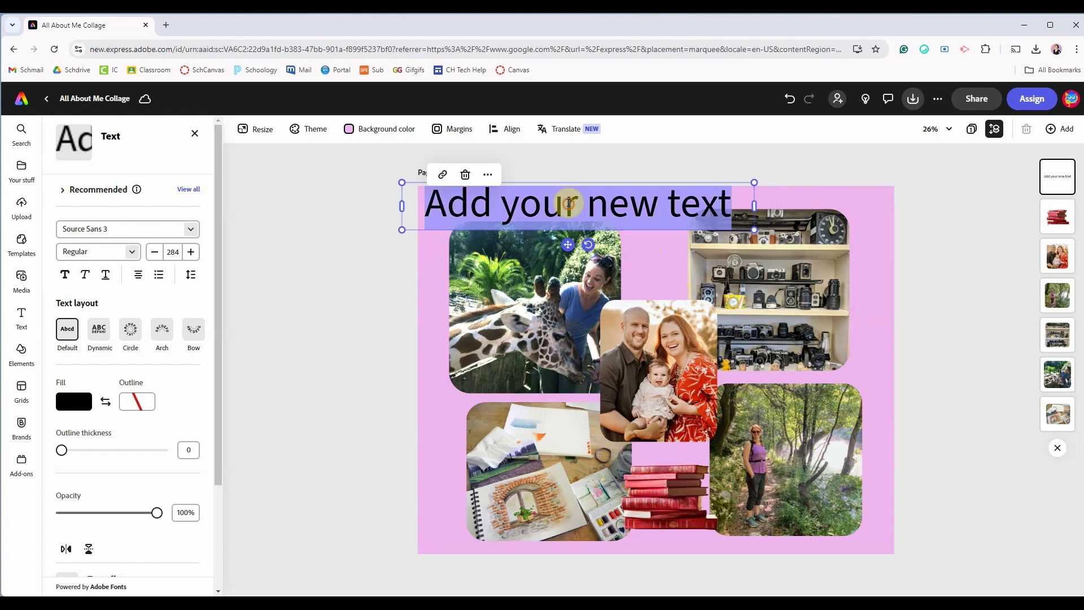
pyautogui.press('BackSpace')
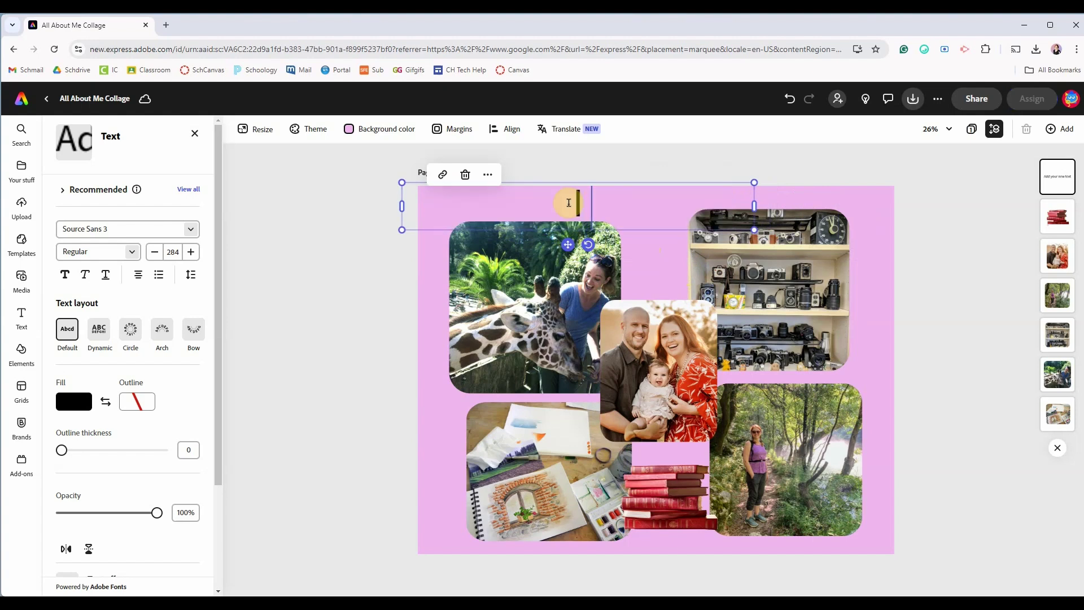
pyautogui.write('I am a..')
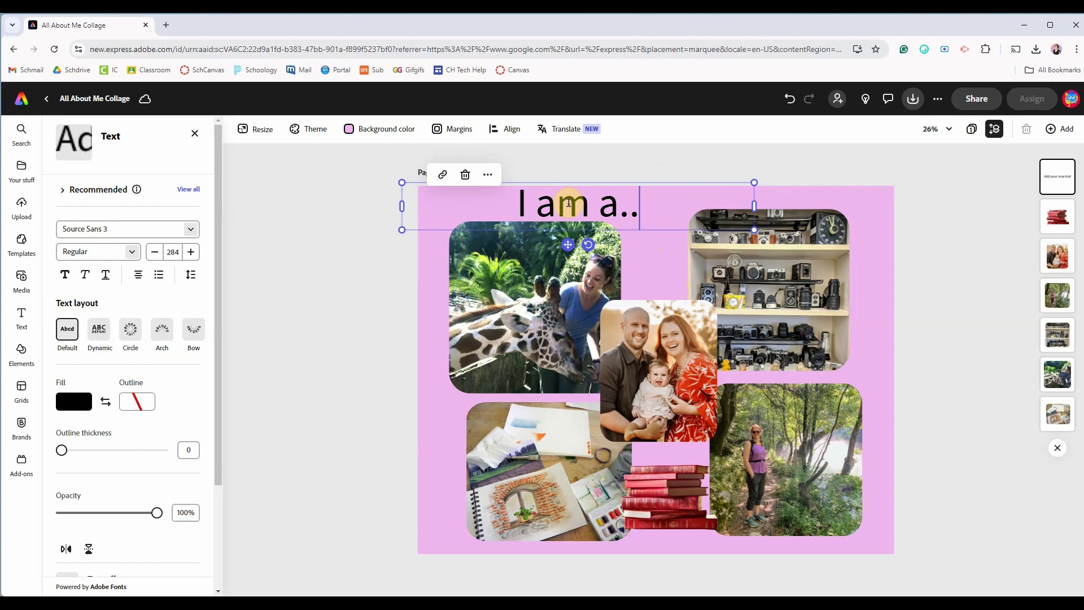
pyautogui.write('.')
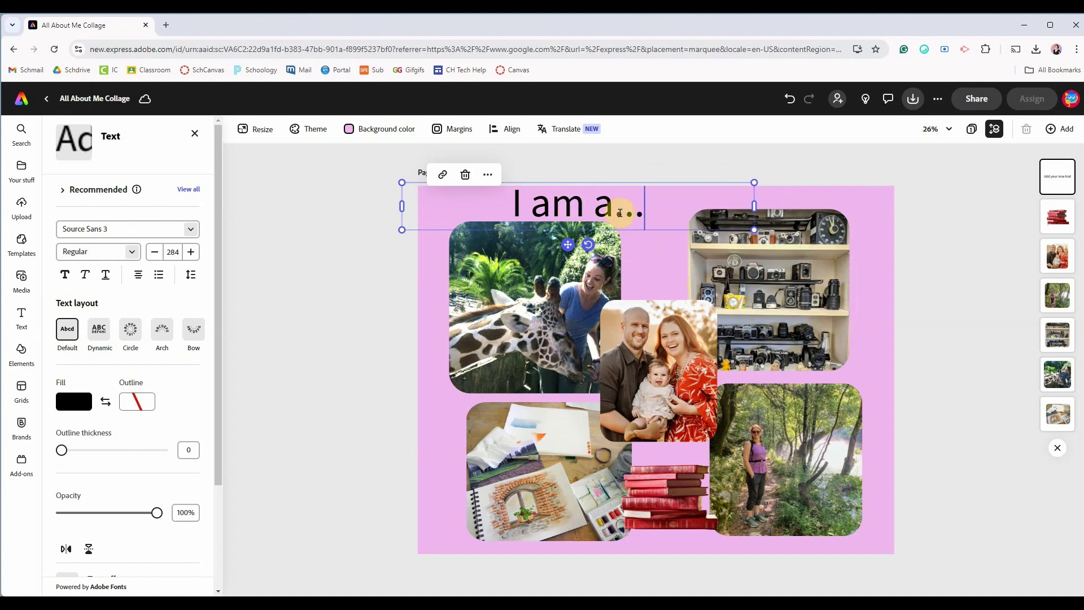
# Set the heading font to Birch Std after trying Alex Brush and Balzano Std
pyautogui.click(190, 229)
pyautogui.scroll(-6, 215, 395)
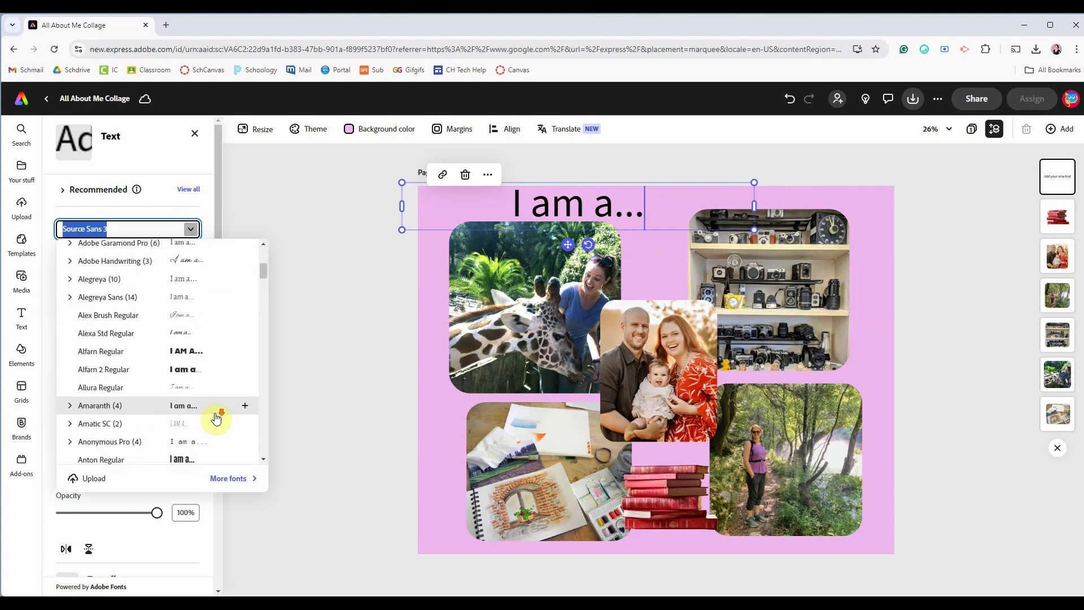
pyautogui.click(176, 312)
pyautogui.scroll(-2, 195, 382)
pyautogui.click(195, 382)
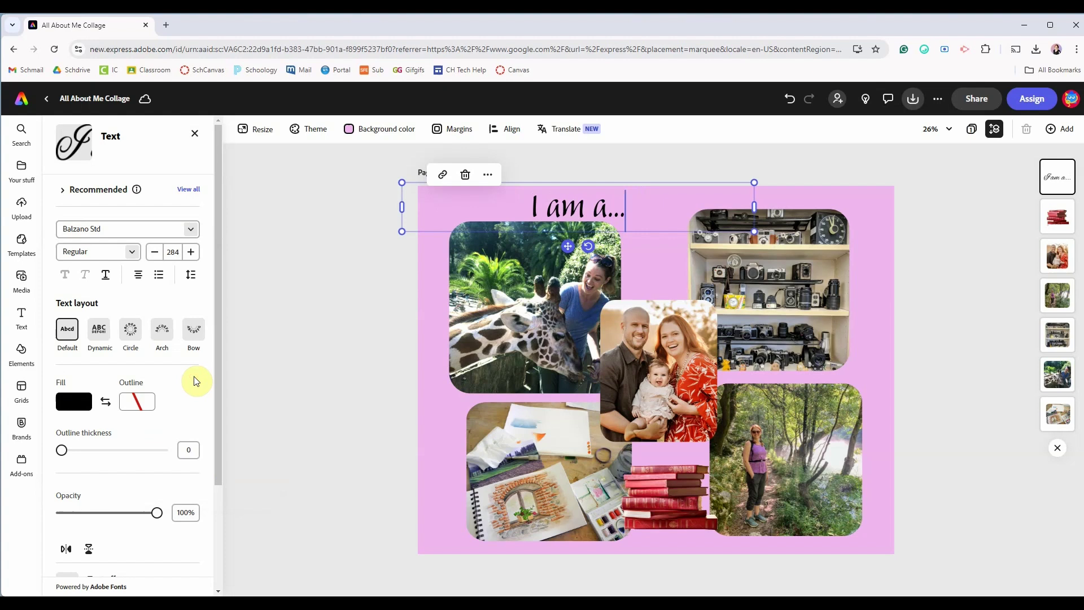
pyautogui.press('Down')
pyautogui.click(176, 382)
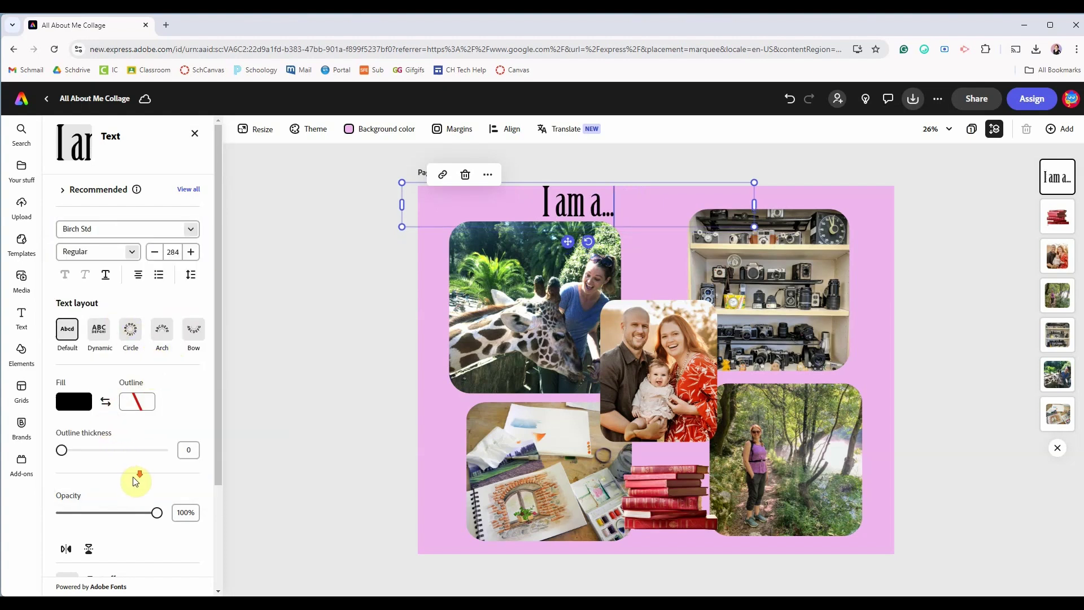
pyautogui.scroll(-4, 133, 480)
pyautogui.moveTo(402, 204); pyautogui.dragTo(469, 218)
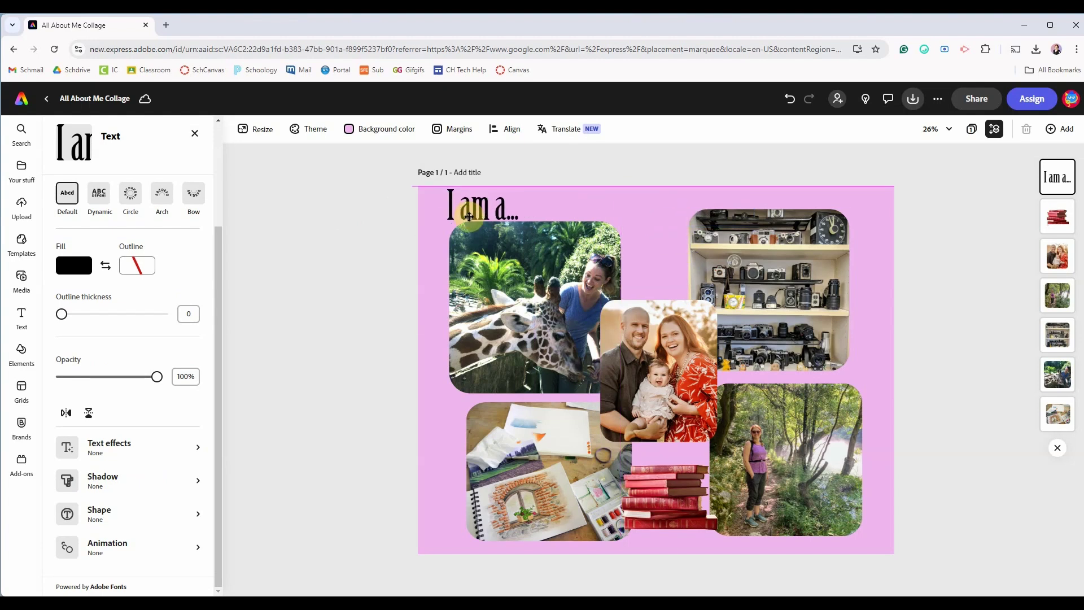
# Add a new text box reading 'Vibrant Volunteer' and select all its text
pyautogui.click(269, 252)
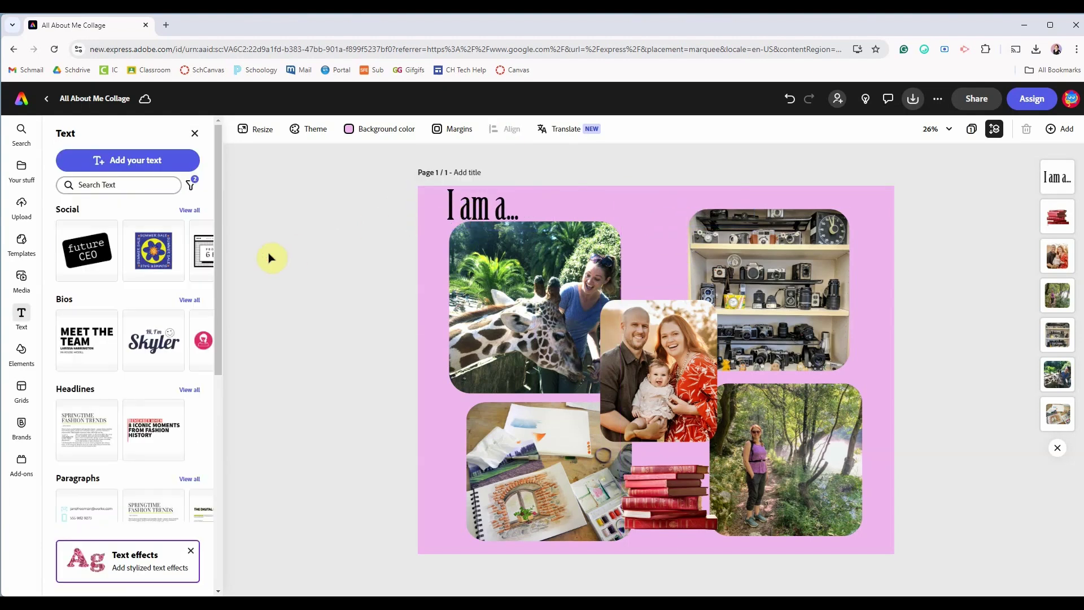
pyautogui.click(136, 161)
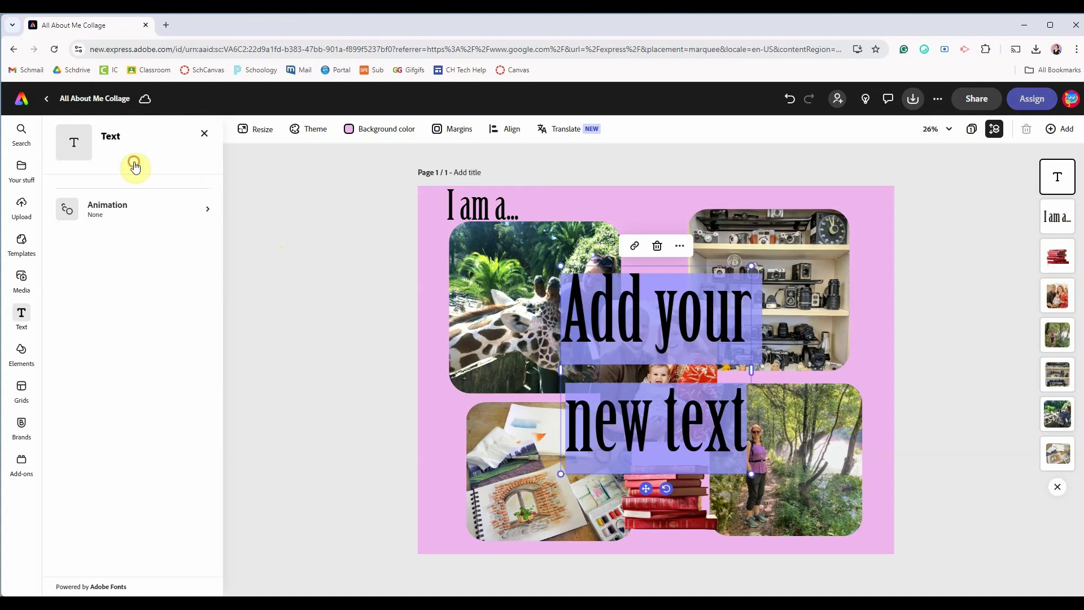
pyautogui.write('Vibra')
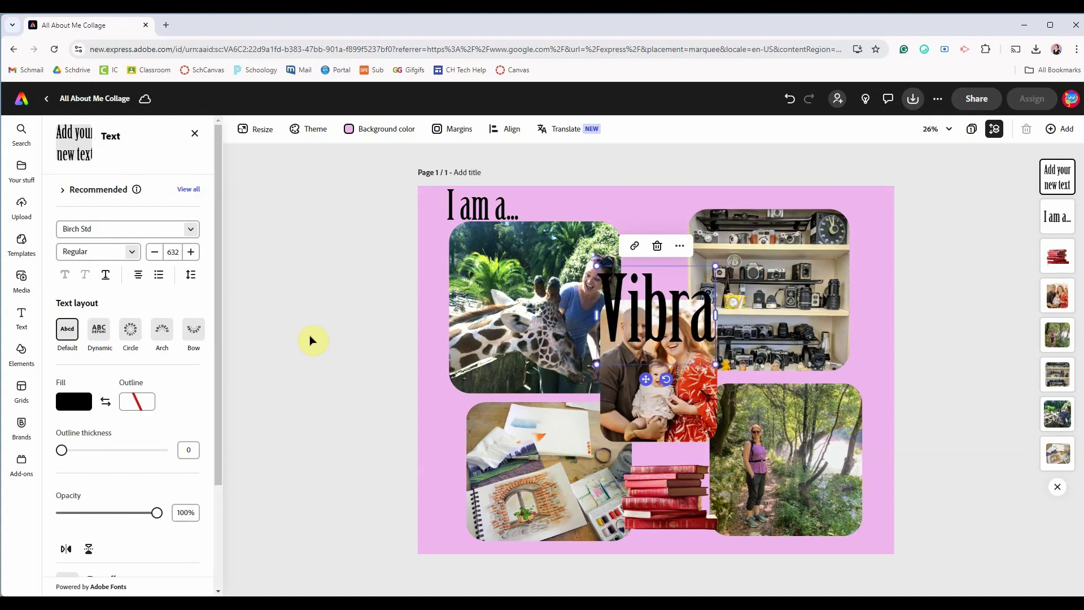
pyautogui.write('nt V')
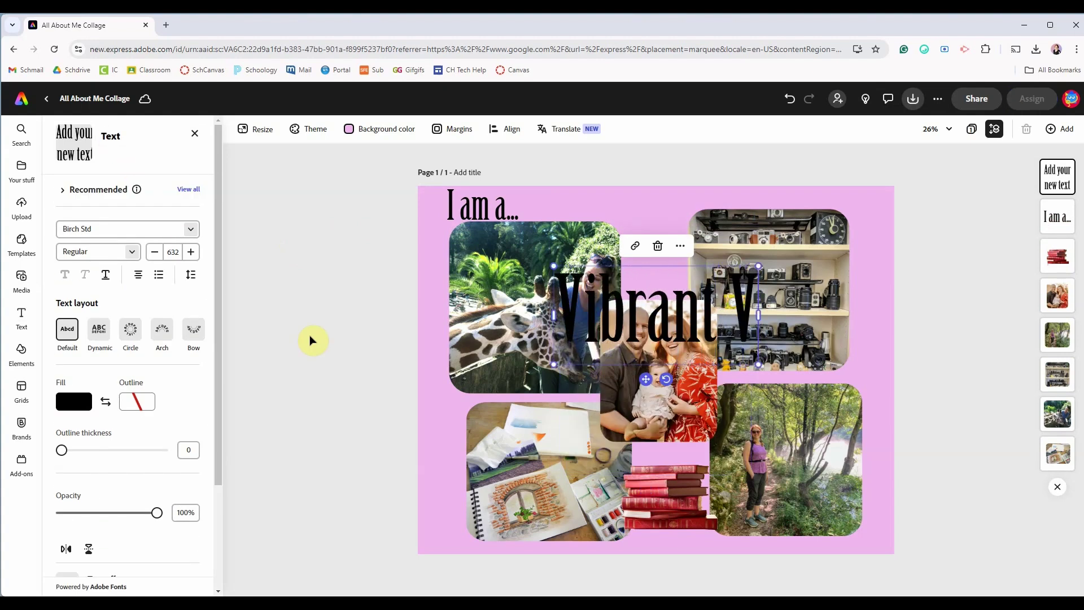
pyautogui.write('olunteer')
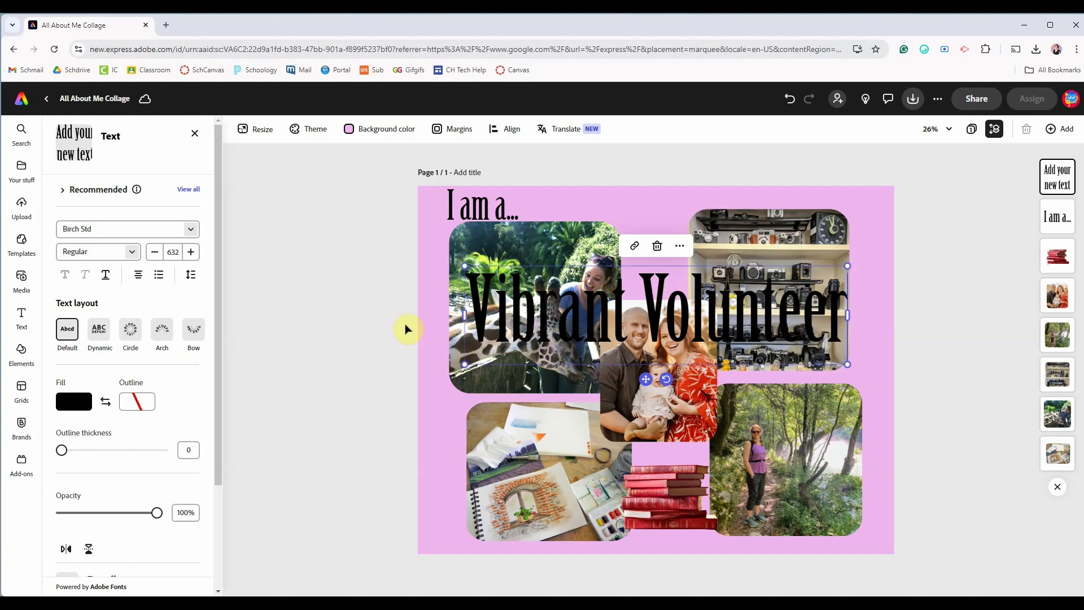
pyautogui.hotkey('ctrl', 'a')
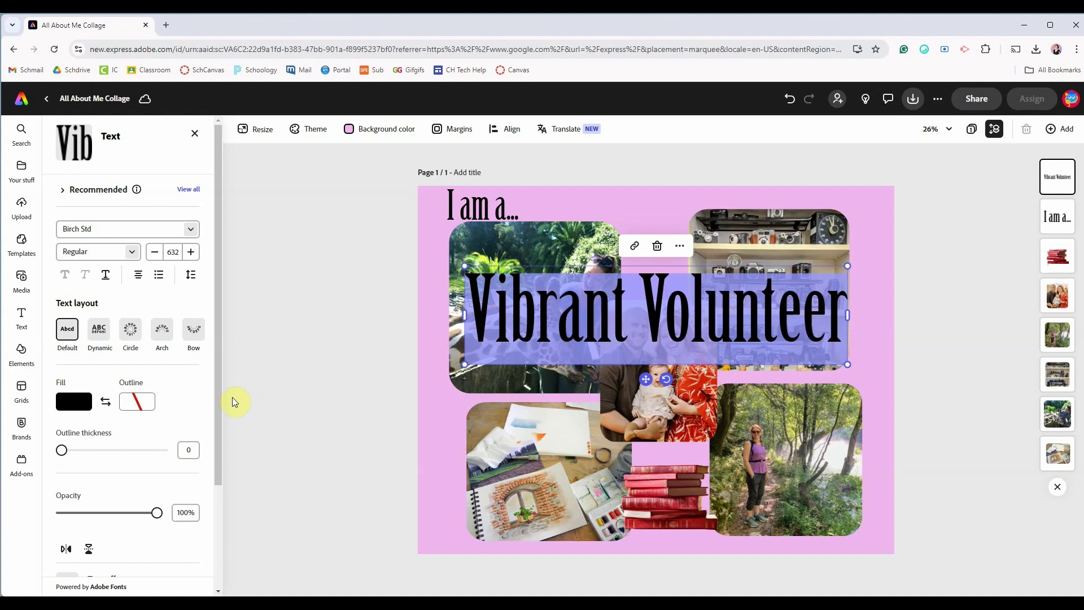
pyautogui.scroll(-3, 187, 406)
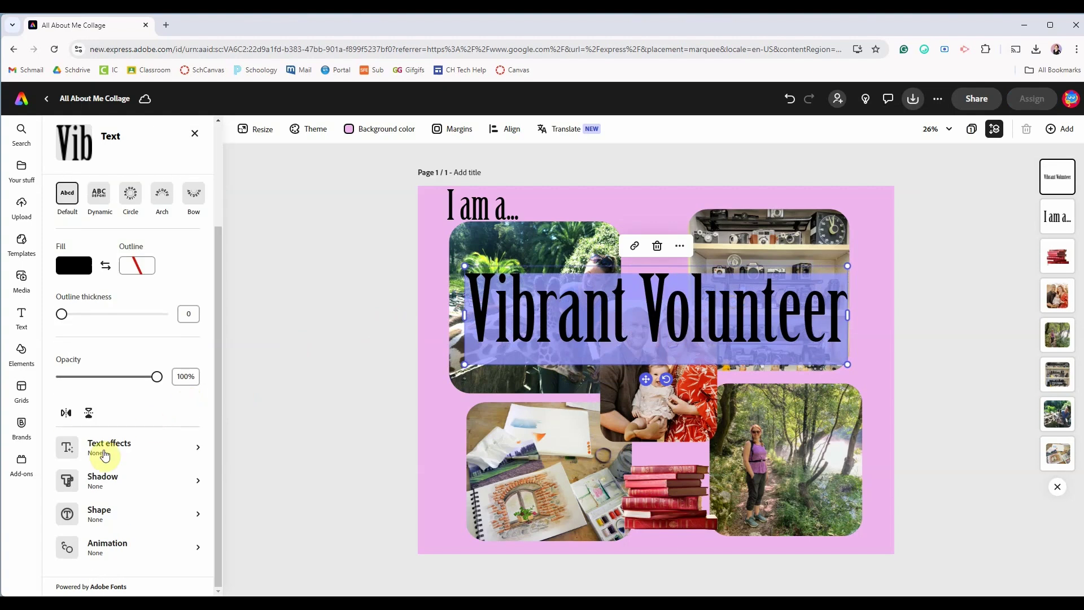
# Apply the Gold drip text effect to the Vibrant Volunteer label
pyautogui.click(104, 451)
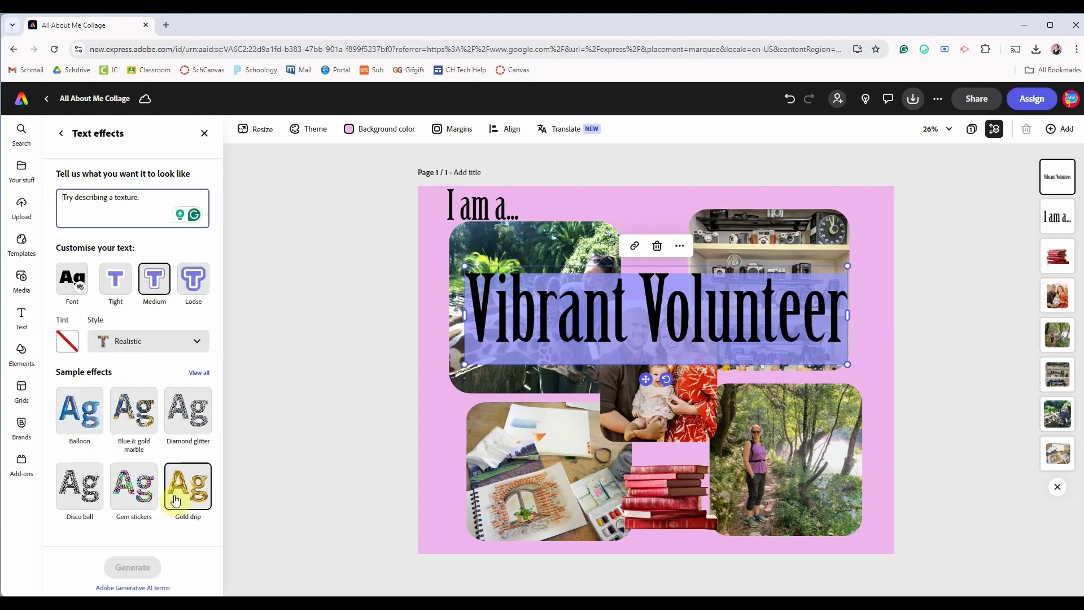
pyautogui.click(189, 481)
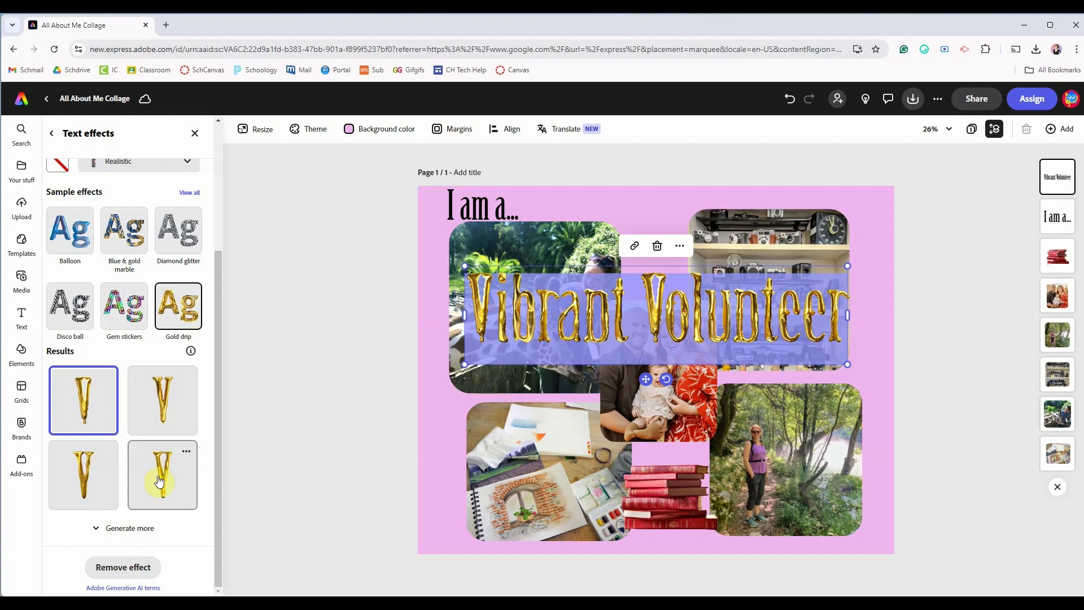
pyautogui.scroll(3, 158, 481)
# Replace it with a generated 'Zebra Stripes' effect and shrink the label into a small tag
pyautogui.click(149, 215)
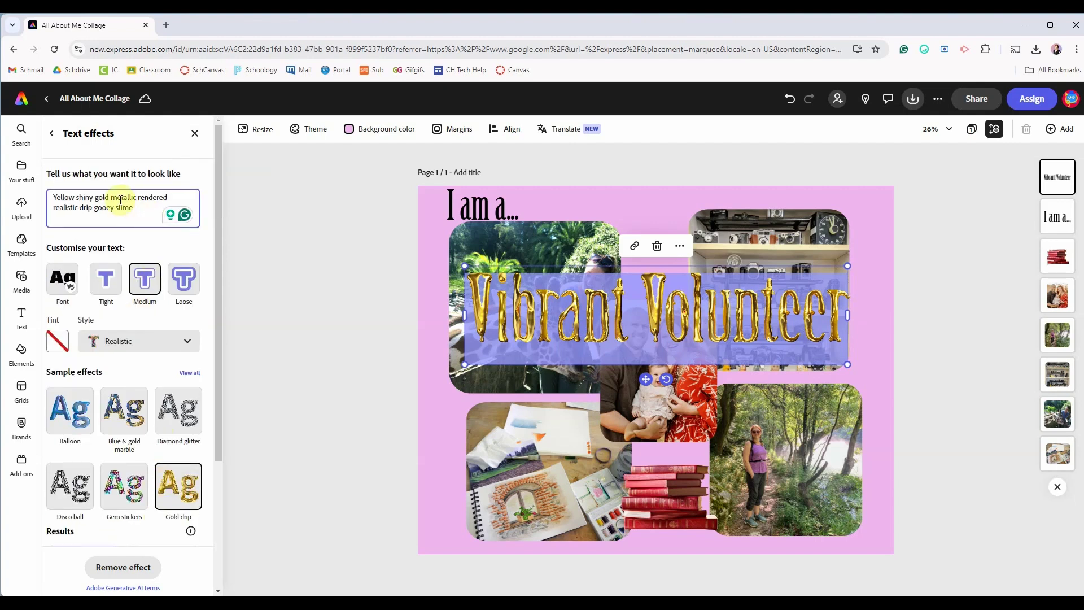
pyautogui.hotkey('ctrl', 'a')
pyautogui.write('Z')
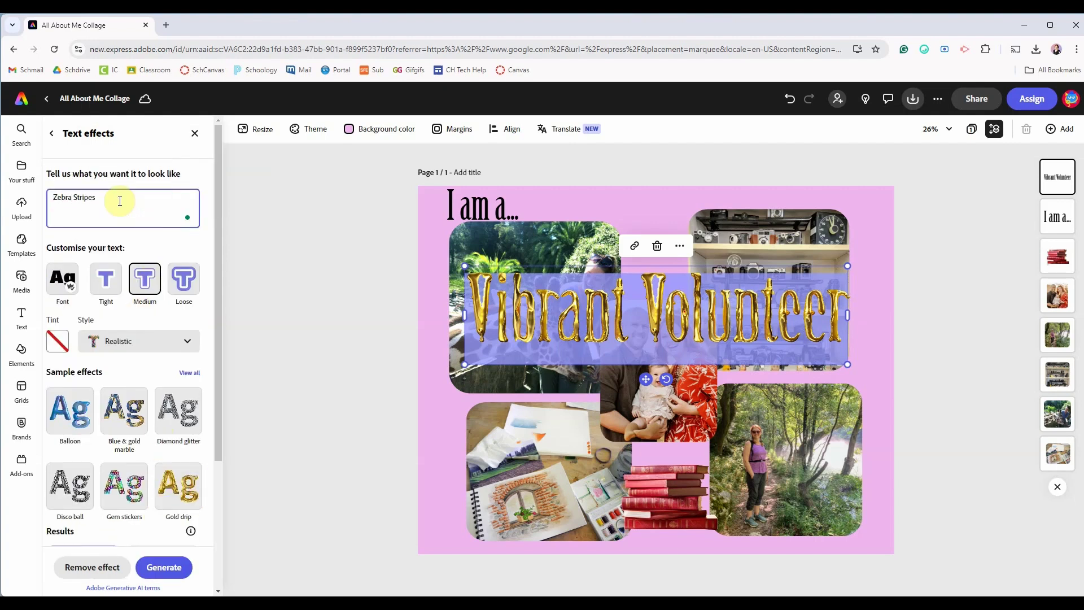
pyautogui.click(163, 567)
pyautogui.click(515, 325)
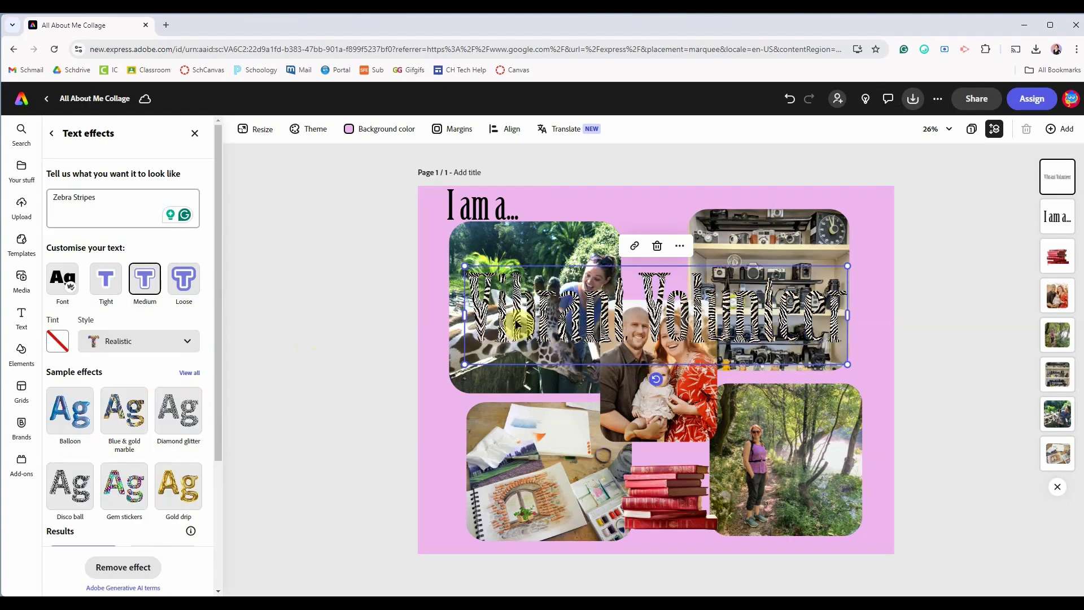
pyautogui.click(515, 320)
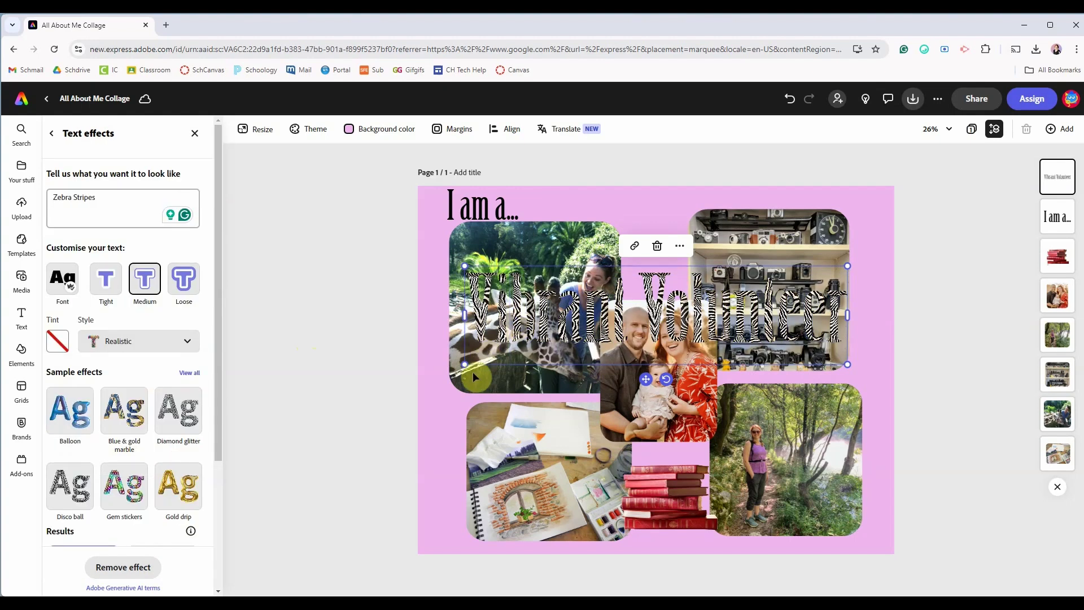
pyautogui.moveTo(464, 364); pyautogui.dragTo(645, 260)
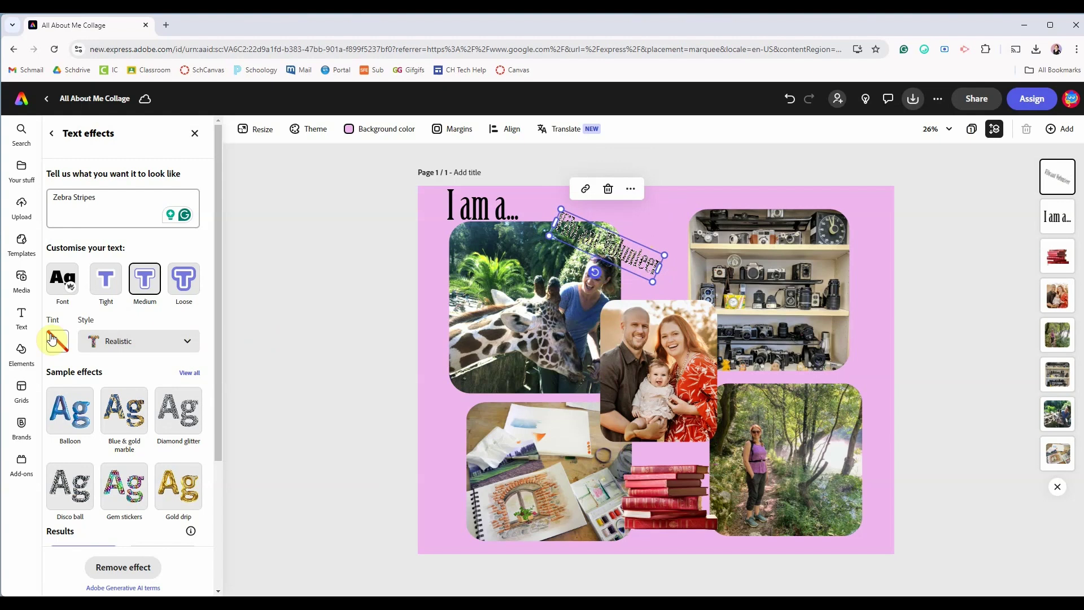
# Add a tilted ellipse over the label area and fill it white
pyautogui.click(22, 350)
pyautogui.scroll(-2, 162, 305)
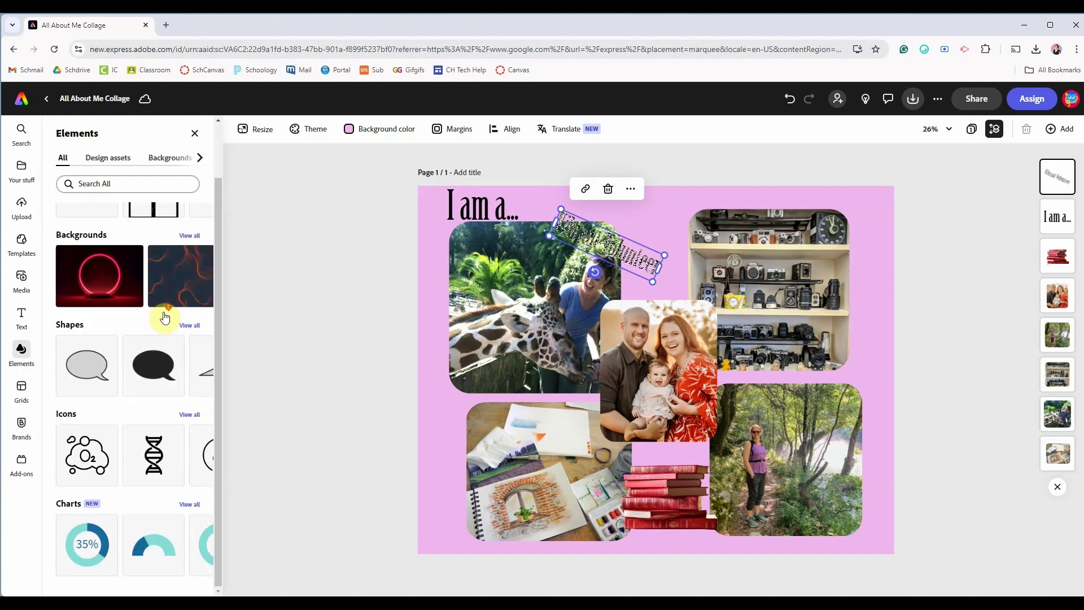
pyautogui.scroll(2, 109, 155)
pyautogui.click(109, 154)
pyautogui.moveTo(93, 312); pyautogui.dragTo(584, 272)
pyautogui.click(74, 211)
pyautogui.click(107, 177)
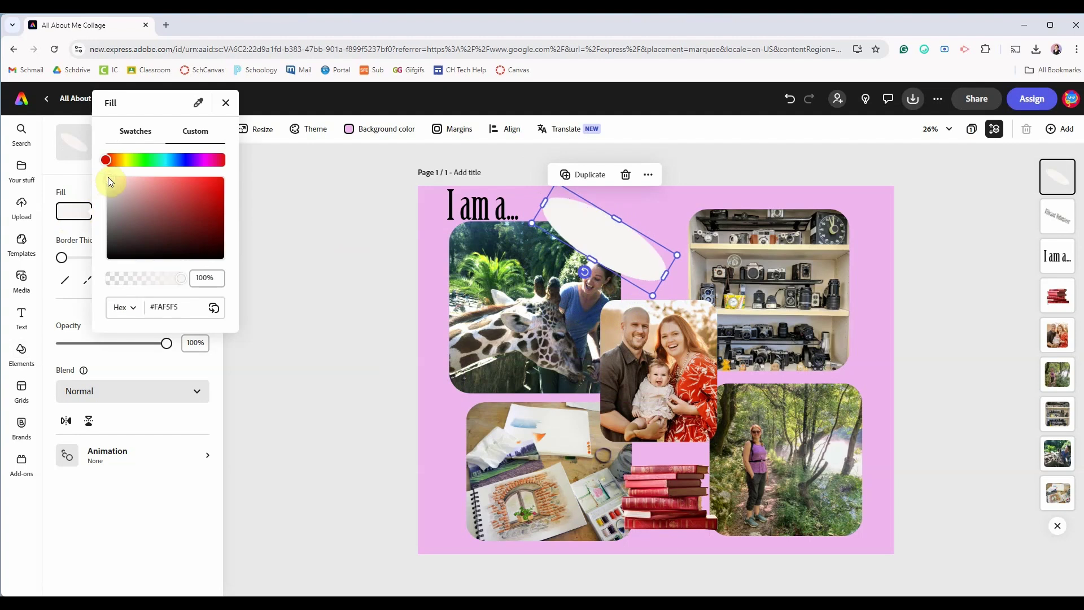
# Layer the ellipse behind the Vibrant Volunteer label but above the giraffe photo
pyautogui.rightClick(576, 225)
pyautogui.click(616, 366)
pyautogui.rightClick(582, 258)
pyautogui.click(633, 300)
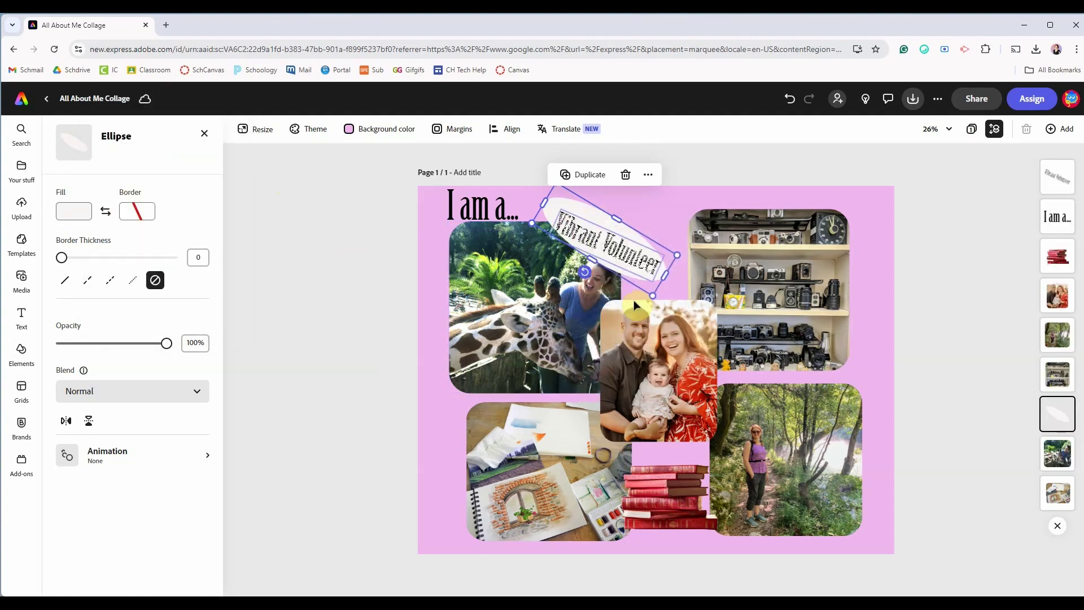
pyautogui.click(358, 218)
# Add a bio name-sign template on the lower-left photo and change its main text to 'Artist'
pyautogui.click(27, 318)
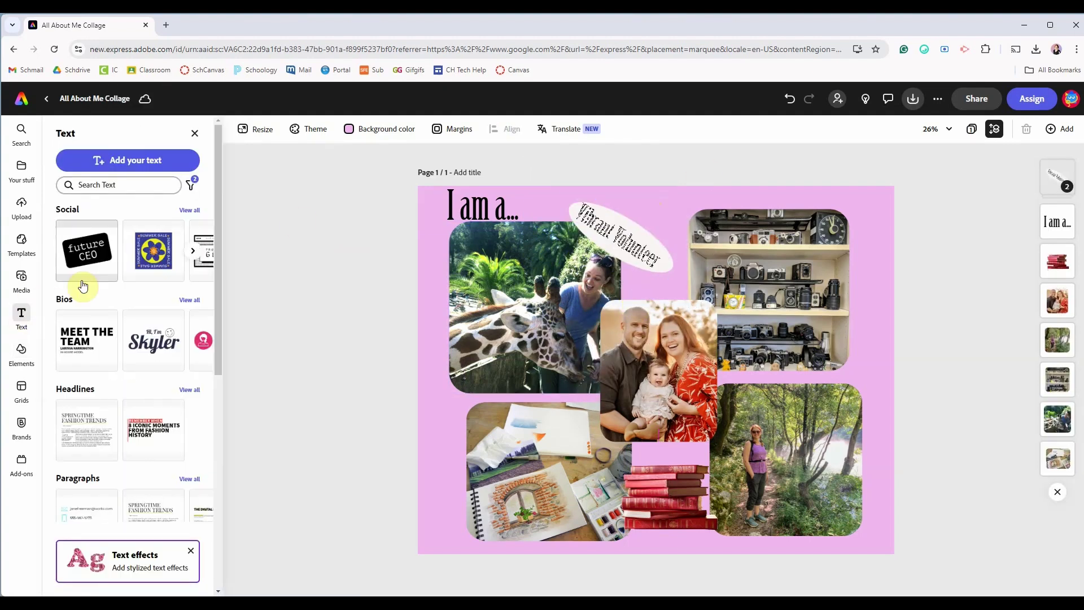
pyautogui.click(159, 346)
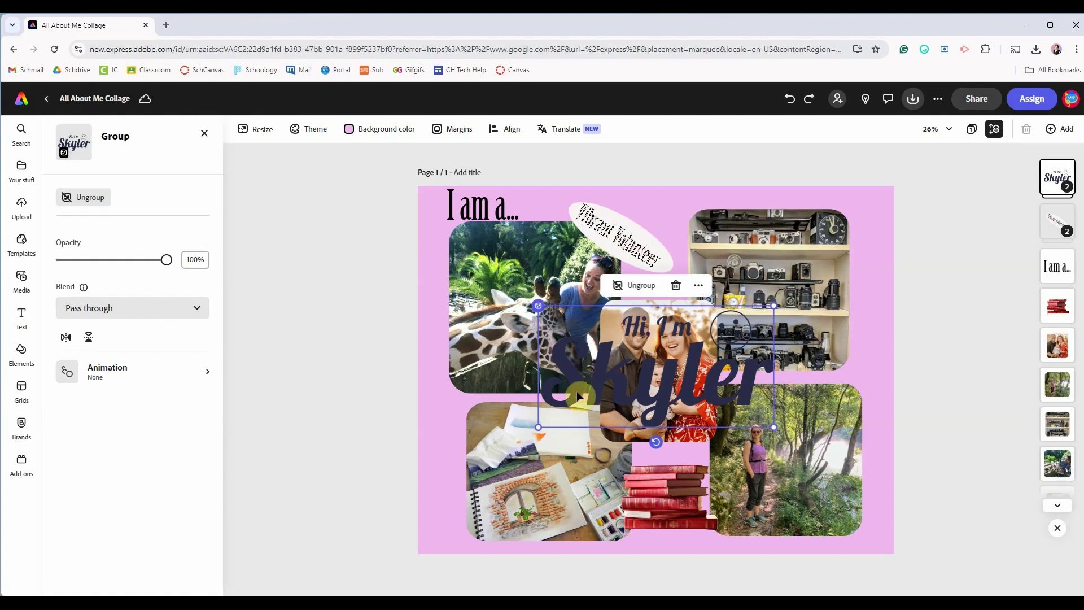
pyautogui.moveTo(579, 397); pyautogui.dragTo(517, 441)
pyautogui.click(517, 441)
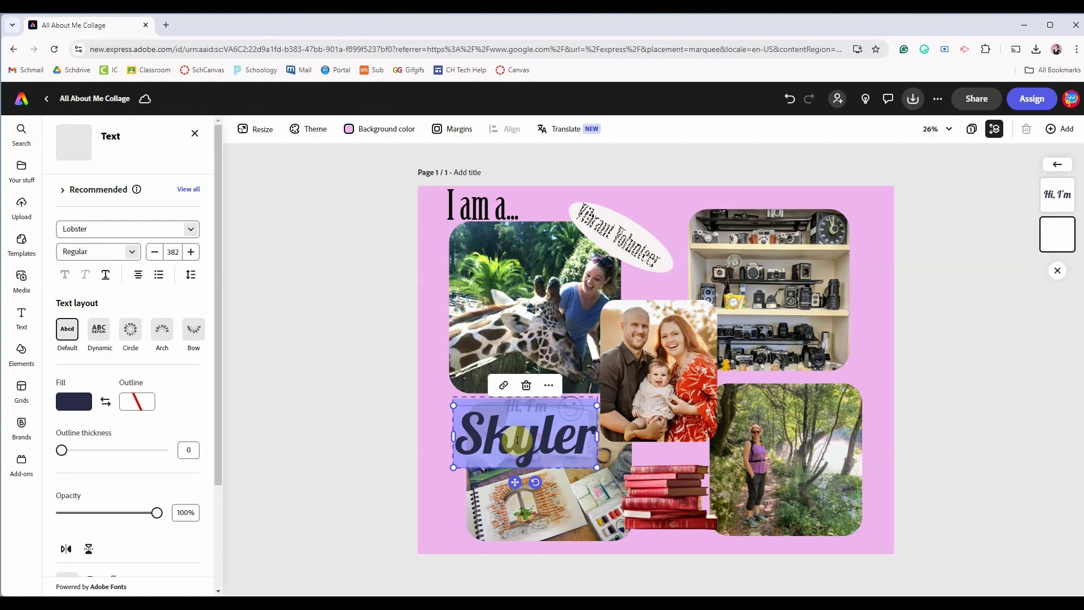
pyautogui.write('A')
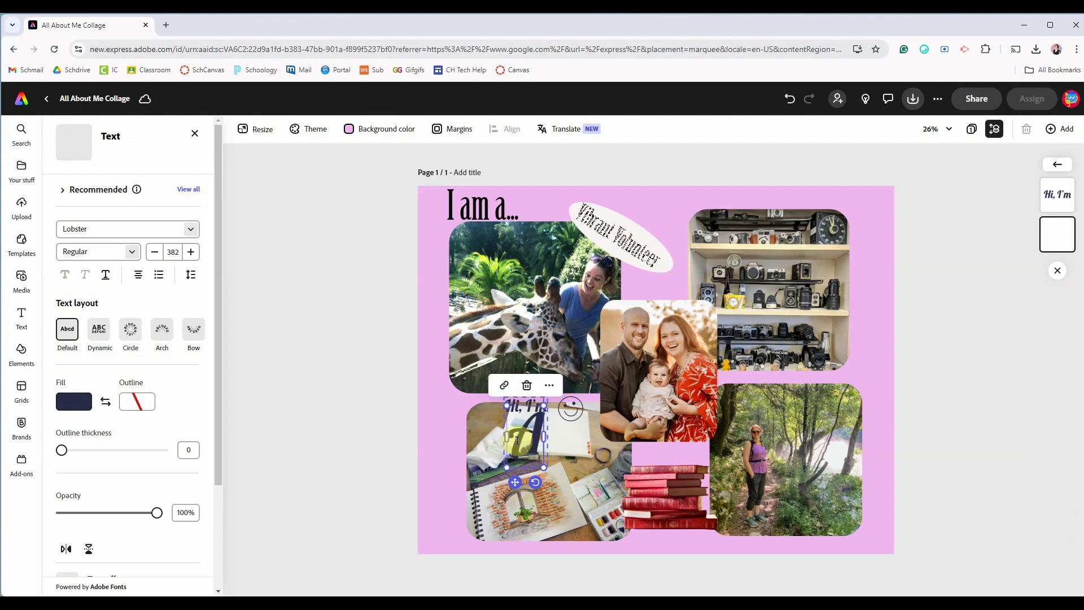
pyautogui.write('rtist')
# Colour the Agile text pink and the Artist text orange
pyautogui.click(521, 407)
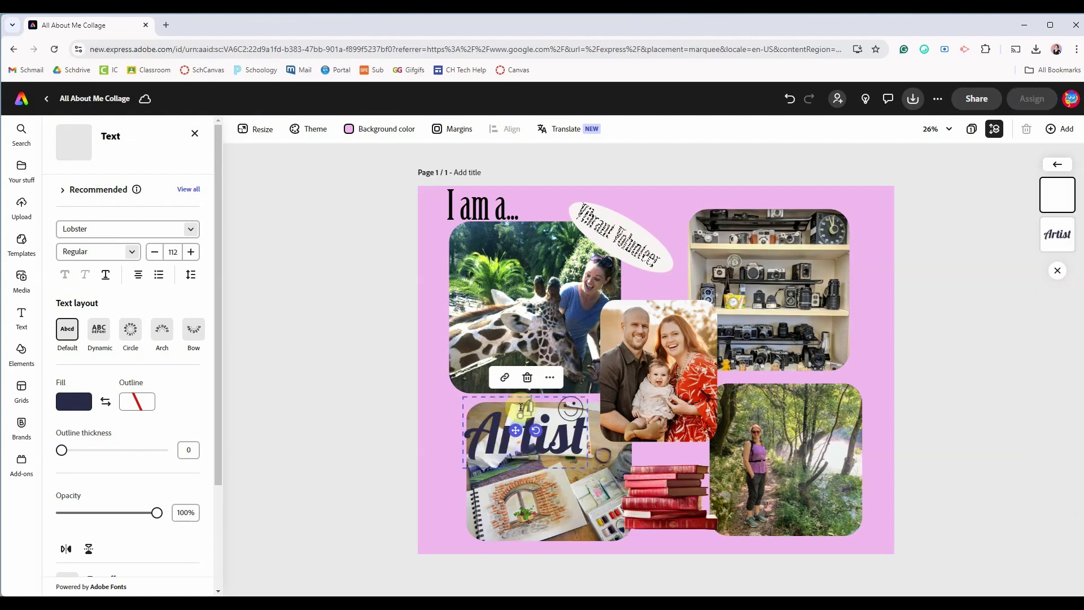
pyautogui.click(73, 402)
pyautogui.click(203, 374)
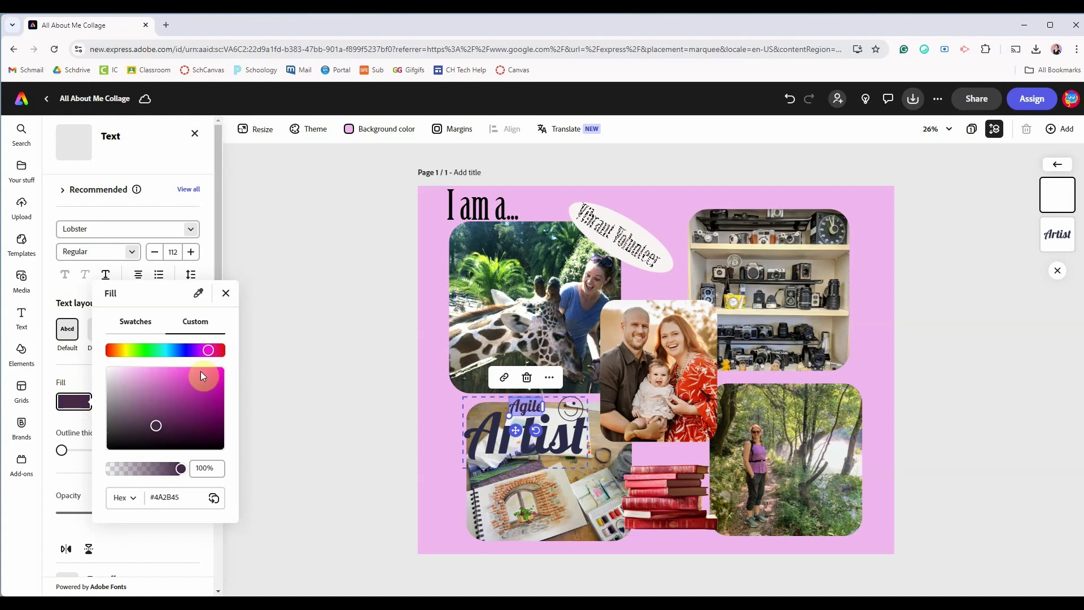
pyautogui.click(505, 436)
pyautogui.click(73, 402)
pyautogui.click(218, 371)
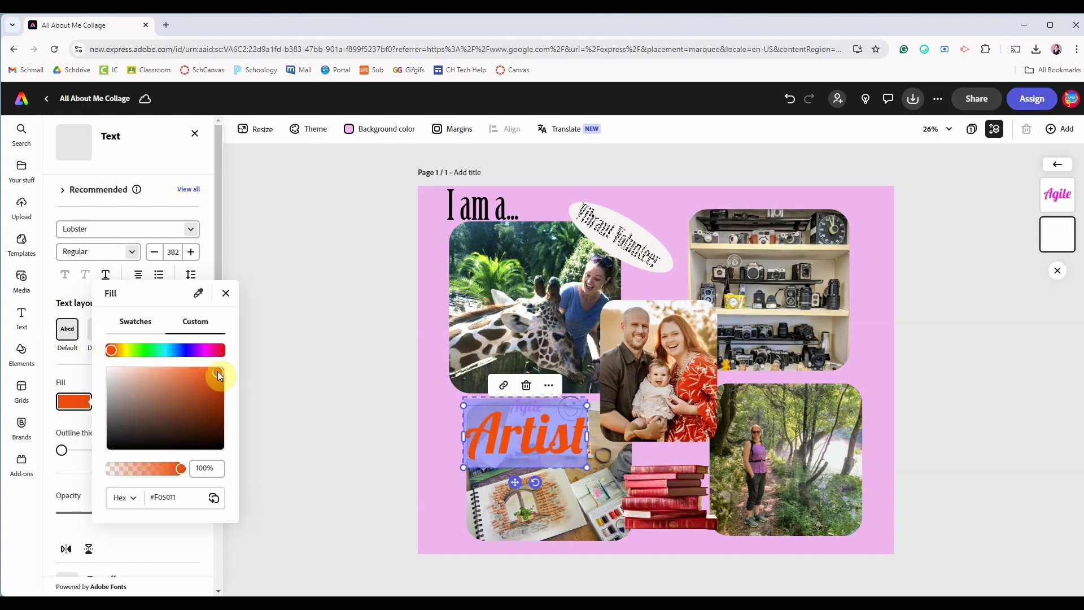
# Make the smiley face beside the label red
pyautogui.click(575, 404)
pyautogui.click(80, 213)
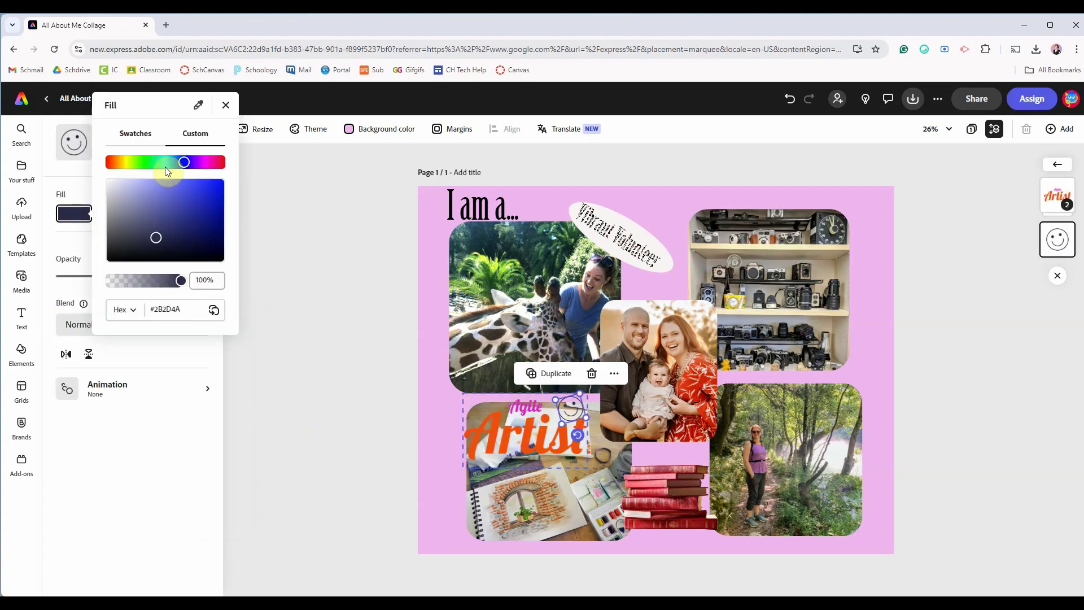
pyautogui.moveTo(165, 163); pyautogui.dragTo(222, 181)
pyautogui.click(222, 181)
pyautogui.click(288, 327)
# Move, shrink and tilt the Agile Artist sign onto the sketchbook photo
pyautogui.click(288, 327)
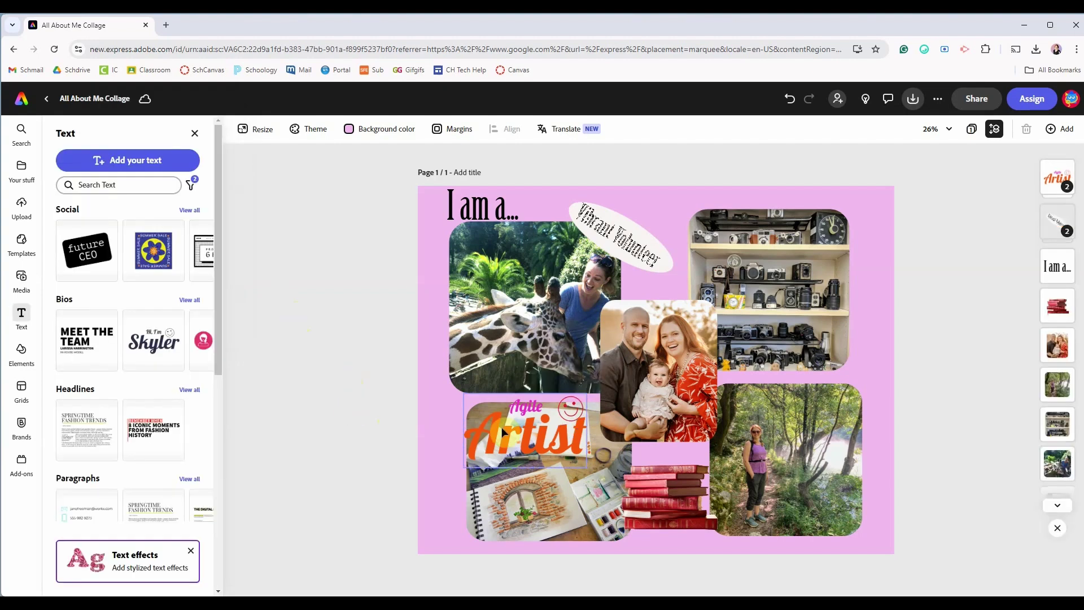
pyautogui.moveTo(502, 427); pyautogui.dragTo(479, 424)
pyautogui.moveTo(563, 464); pyautogui.dragTo(499, 453)
# Add a new text box reading 'Brave Backpacker' and select its text
pyautogui.click(376, 436)
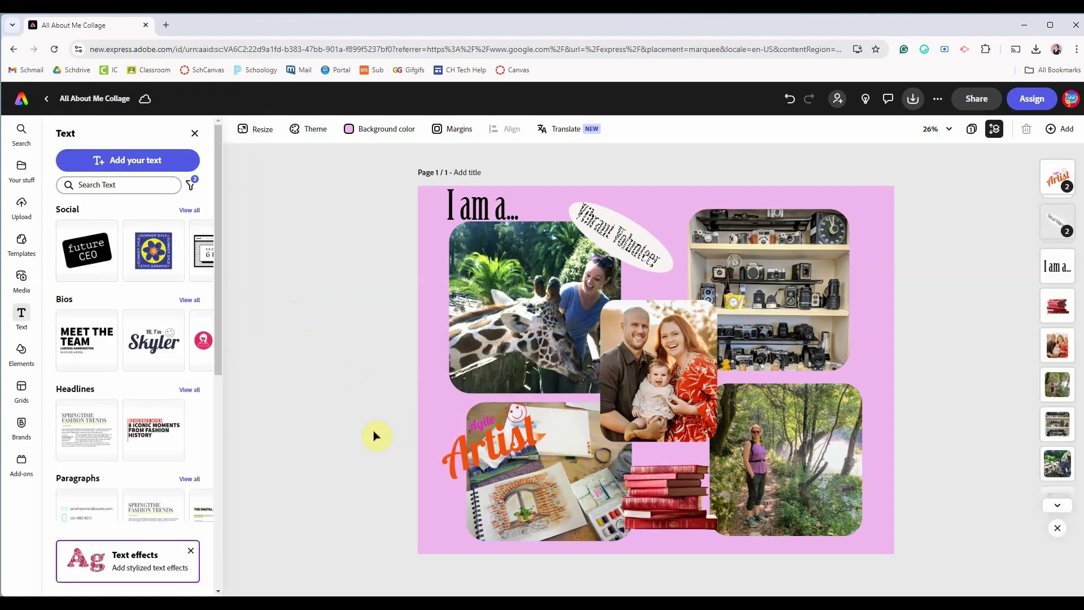
pyautogui.click(155, 160)
pyautogui.write('Brave')
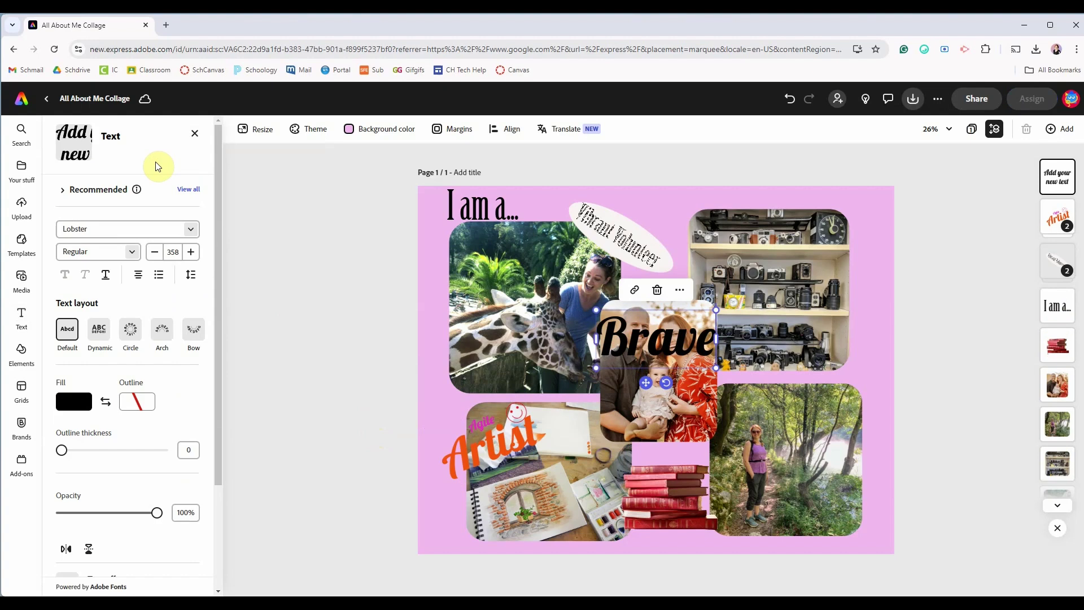
pyautogui.write(' Backpacker')
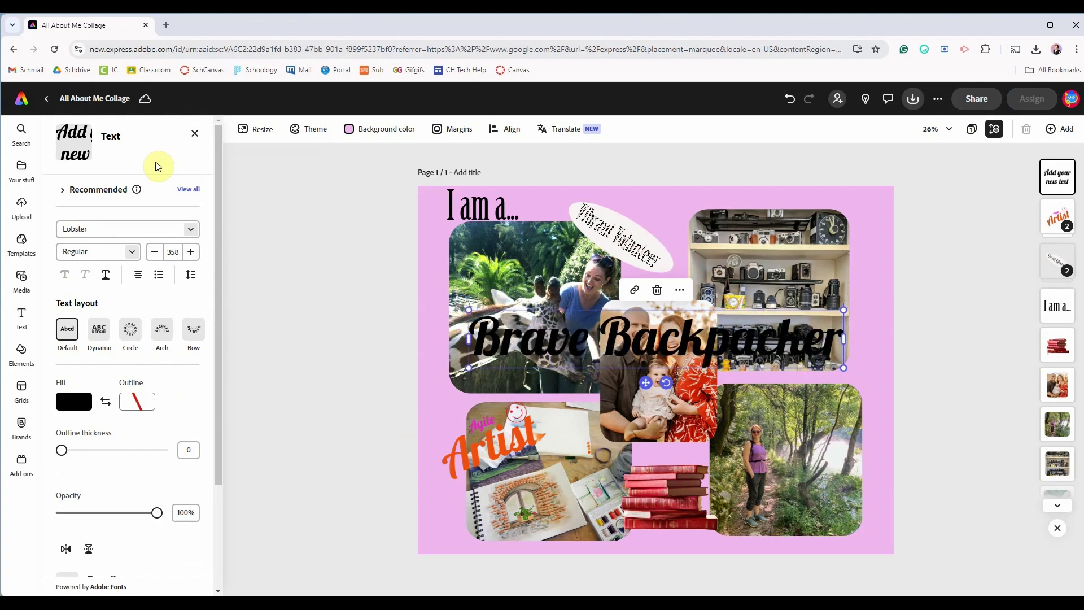
pyautogui.hotkey('ctrl', 'a')
# Colour the label with red #C11804 sampled from the family photo, then shrink it
pyautogui.click(79, 403)
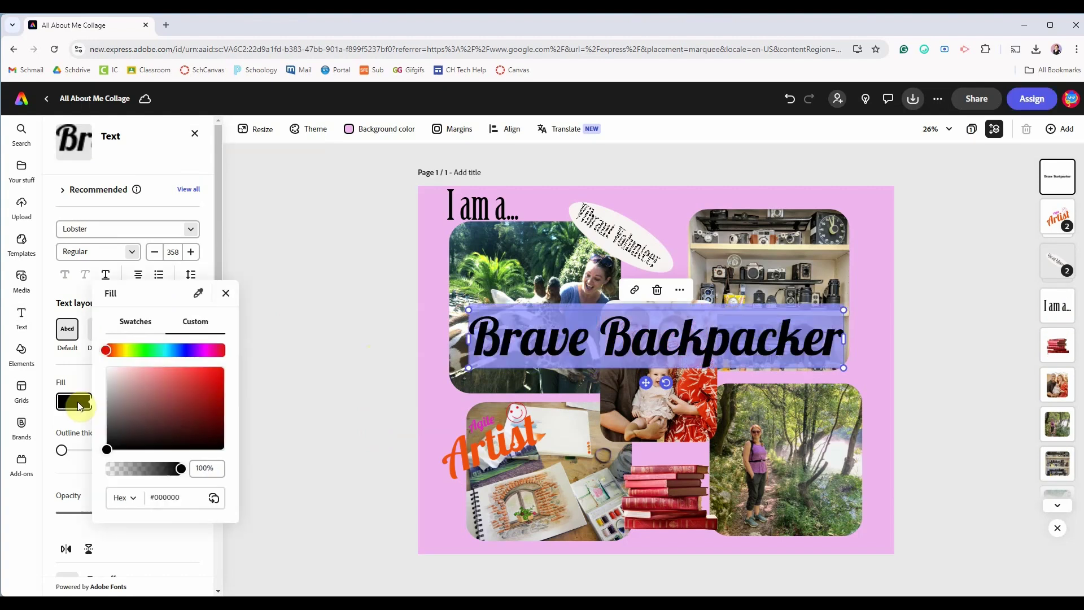
pyautogui.click(199, 295)
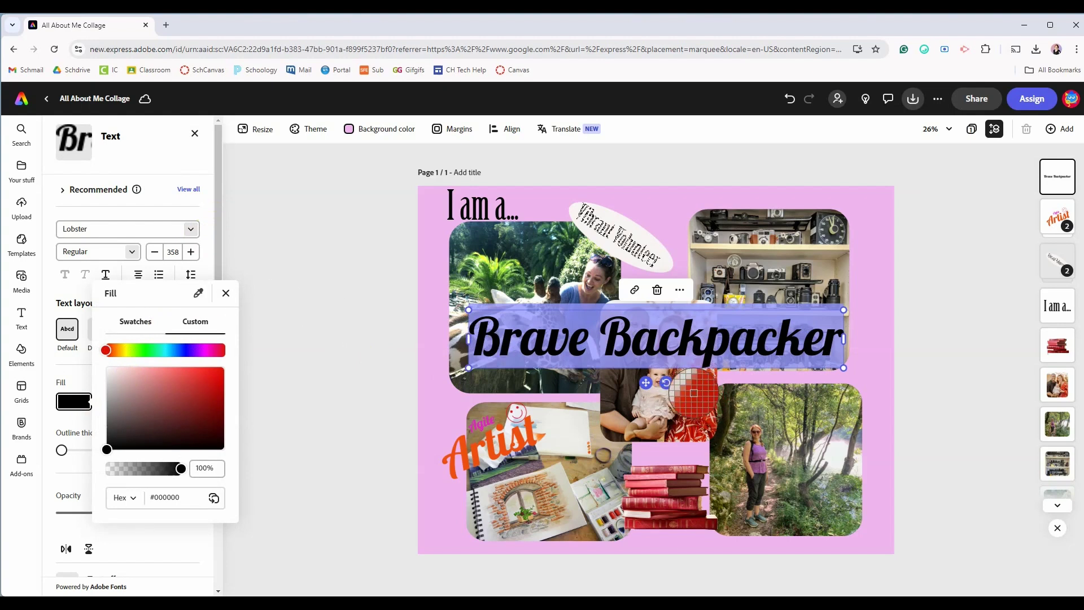
pyautogui.click(694, 393)
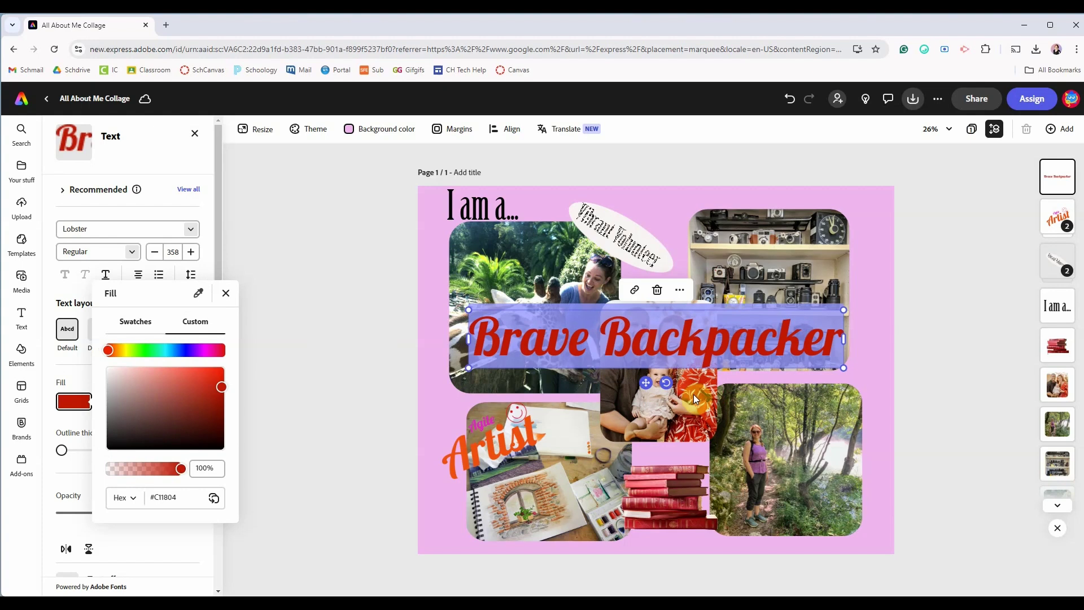
pyautogui.click(469, 309)
pyautogui.moveTo(469, 309); pyautogui.dragTo(720, 359)
# Ungroup the Vibrant Volunteer label and shift its oval's fill from red toward magenta
pyautogui.click(619, 255)
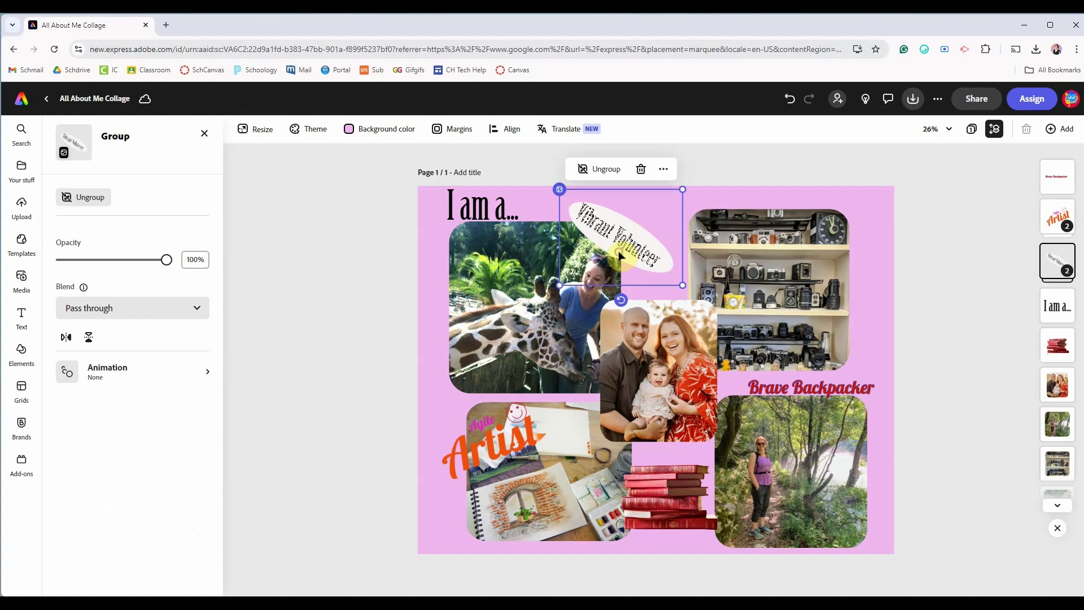
pyautogui.click(622, 179)
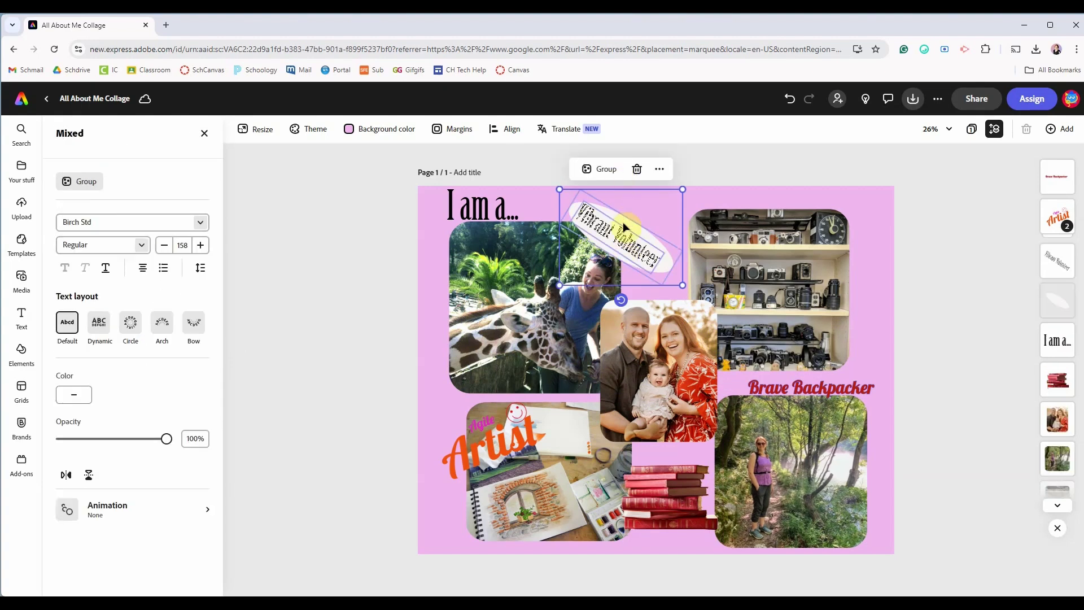
pyautogui.click(624, 226)
pyautogui.click(62, 219)
pyautogui.moveTo(188, 179); pyautogui.dragTo(185, 207)
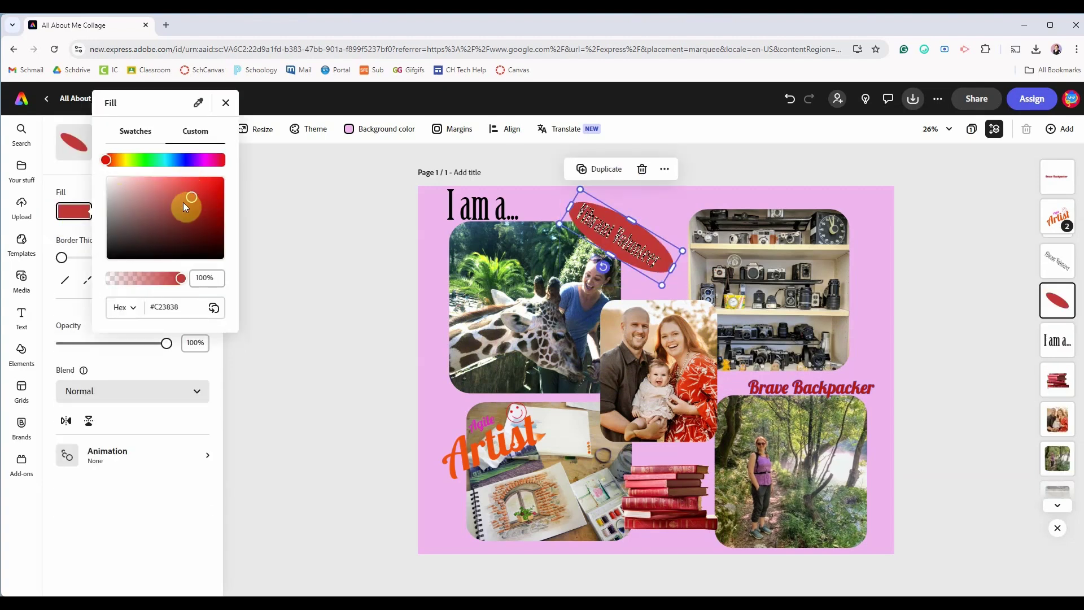
pyautogui.moveTo(185, 168); pyautogui.dragTo(116, 160)
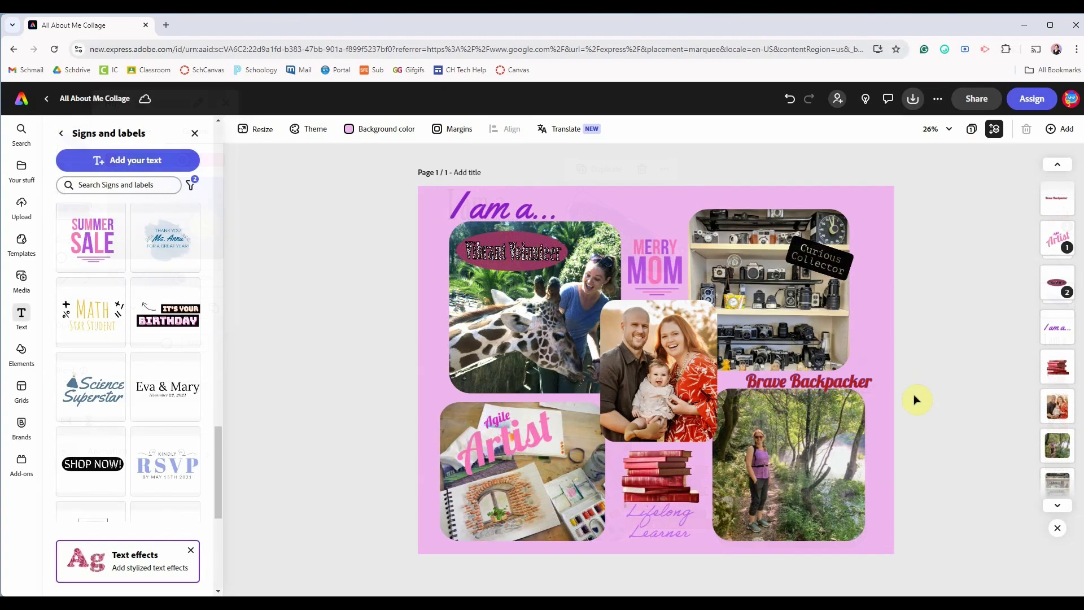
pyautogui.click(21, 351)
# Add the eight-point star from Shapes > Stars and move it left of the collage
pyautogui.scroll(-1, 113, 283)
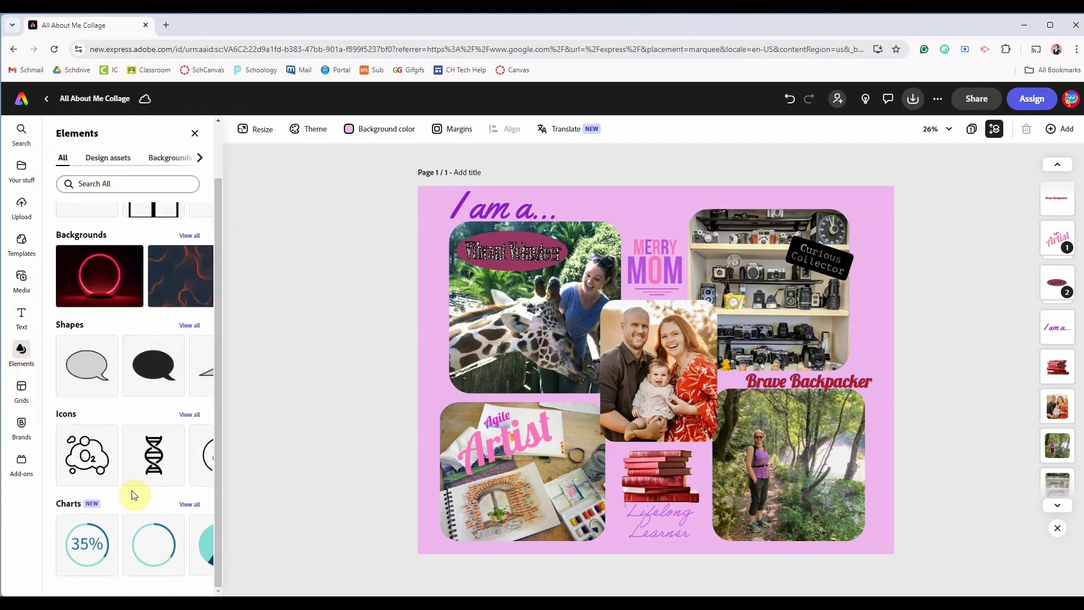
pyautogui.click(189, 325)
pyautogui.click(184, 323)
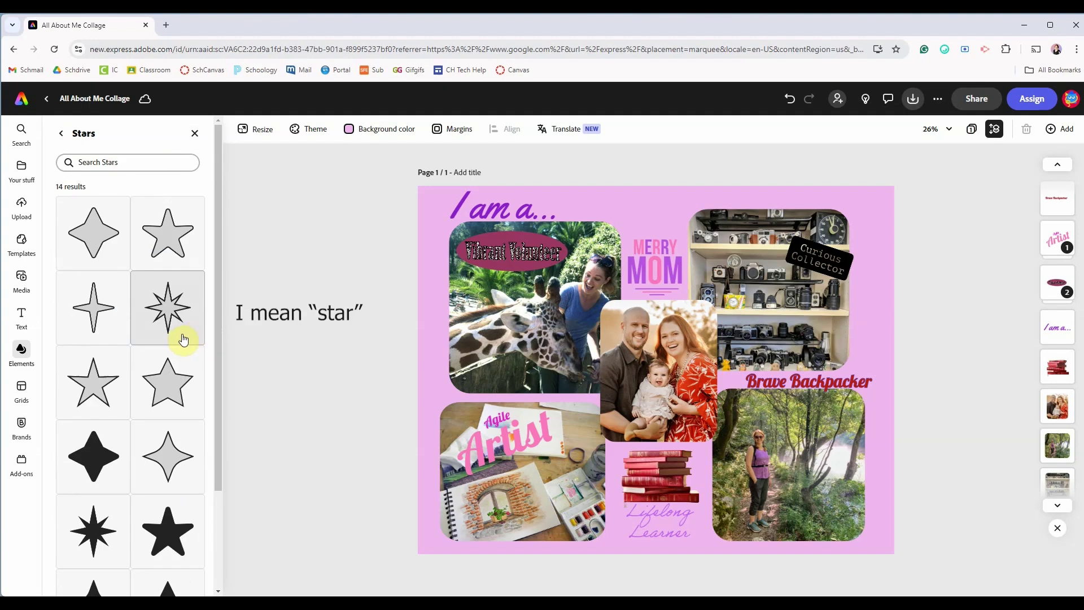
pyautogui.click(179, 327)
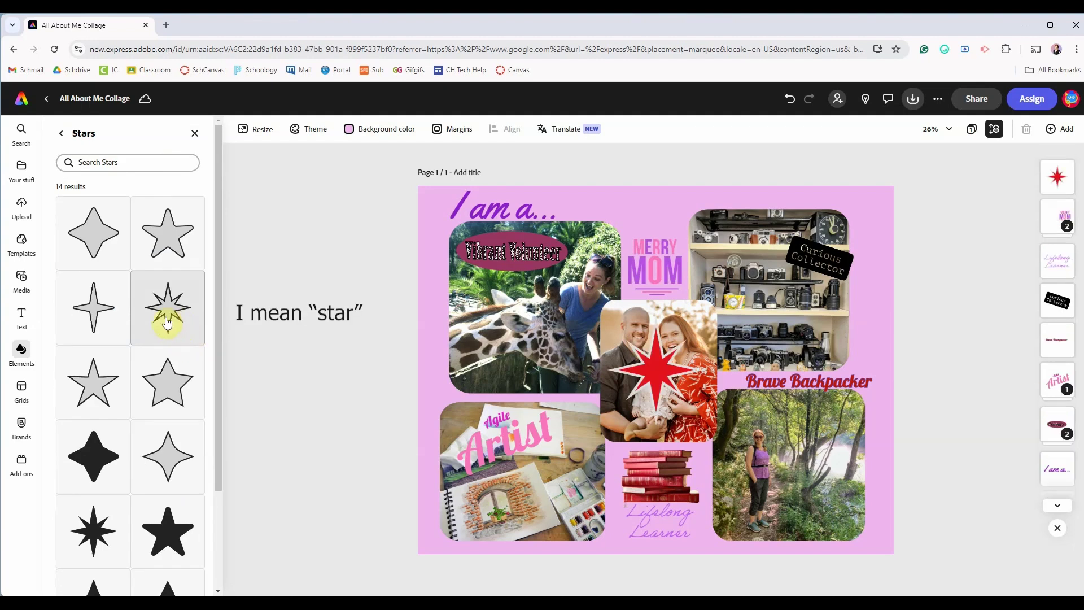
pyautogui.moveTo(574, 332); pyautogui.dragTo(446, 391)
# Fill the star salmon and give it a custom purple border
pyautogui.click(76, 212)
pyautogui.click(138, 222)
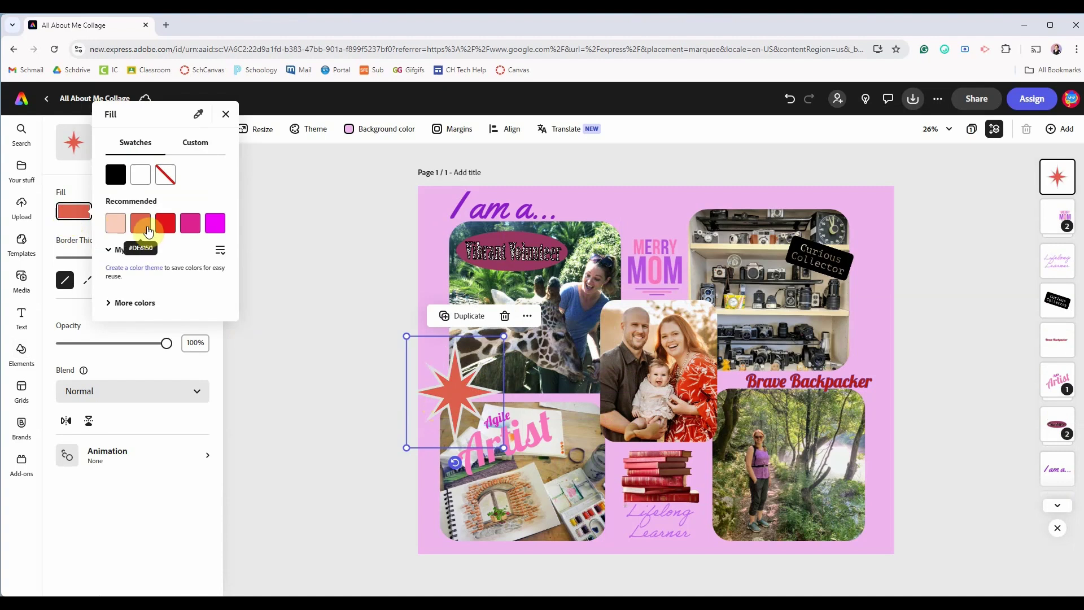
pyautogui.click(84, 195)
pyautogui.click(137, 211)
pyautogui.click(258, 142)
pyautogui.click(256, 161)
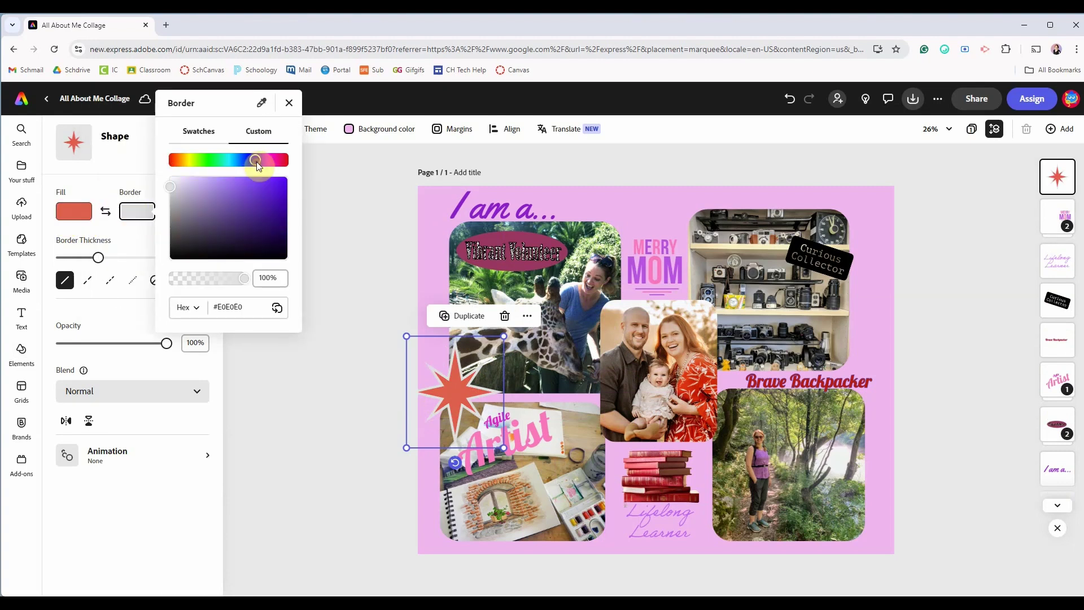
pyautogui.click(273, 192)
pyautogui.click(131, 156)
# Make the star's border dashed, then rotate and shrink it onto the giraffe photo
pyautogui.click(87, 280)
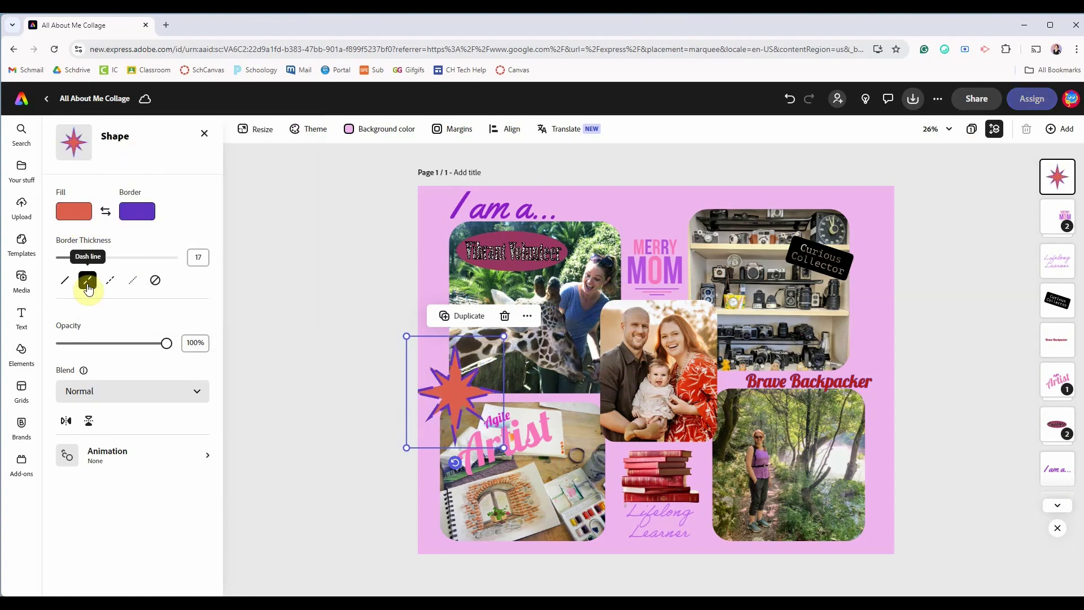
pyautogui.click(110, 281)
pyautogui.click(132, 280)
pyautogui.moveTo(455, 462); pyautogui.dragTo(431, 456)
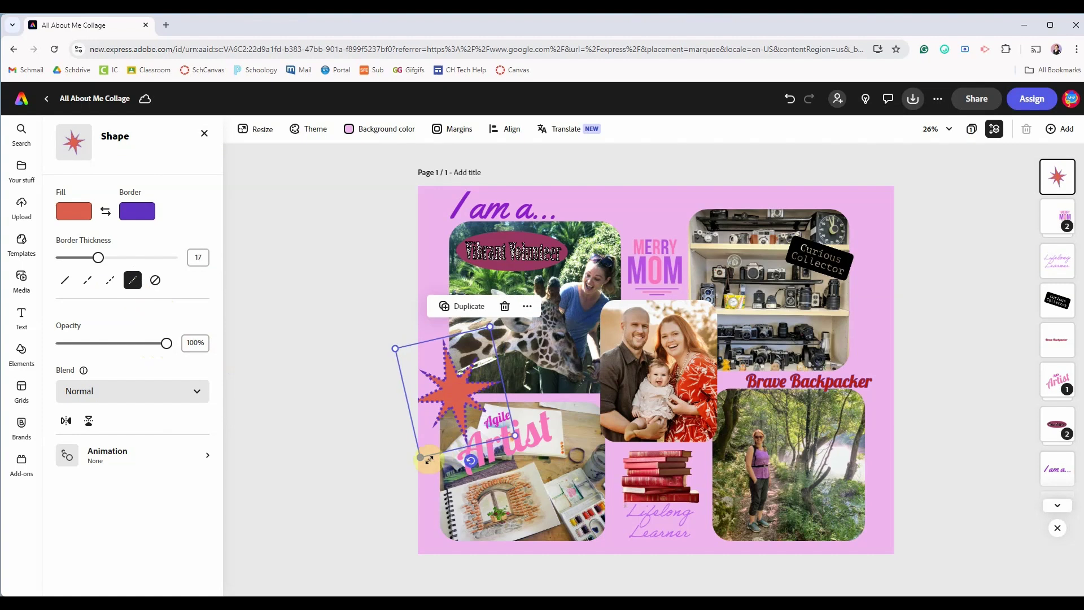
pyautogui.moveTo(451, 395); pyautogui.dragTo(565, 425)
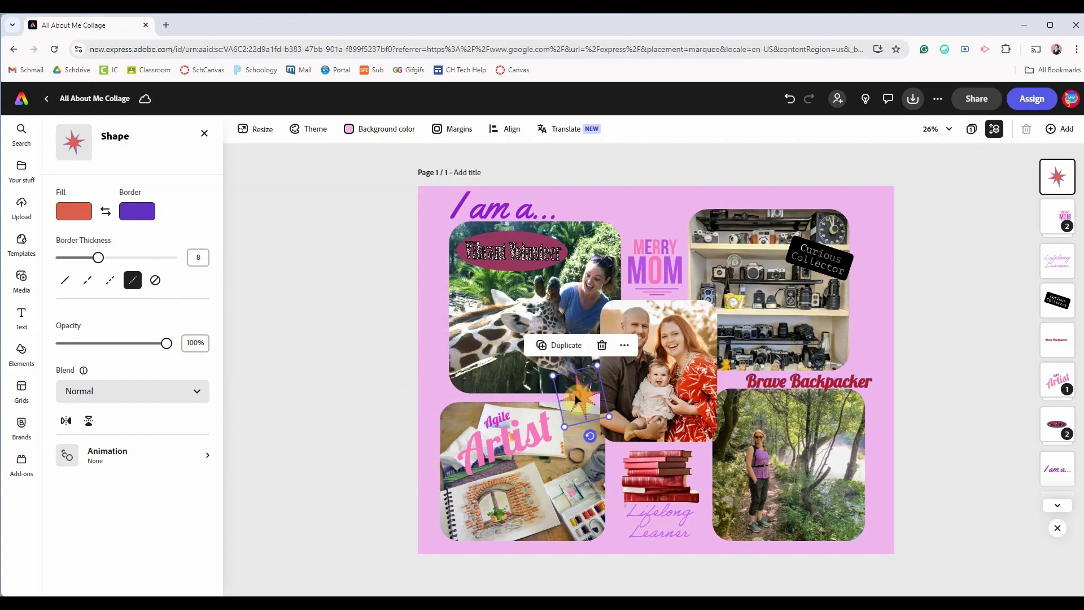
# Add the colourful wavy frame from the Elements frames collection
pyautogui.click(380, 388)
pyautogui.click(61, 133)
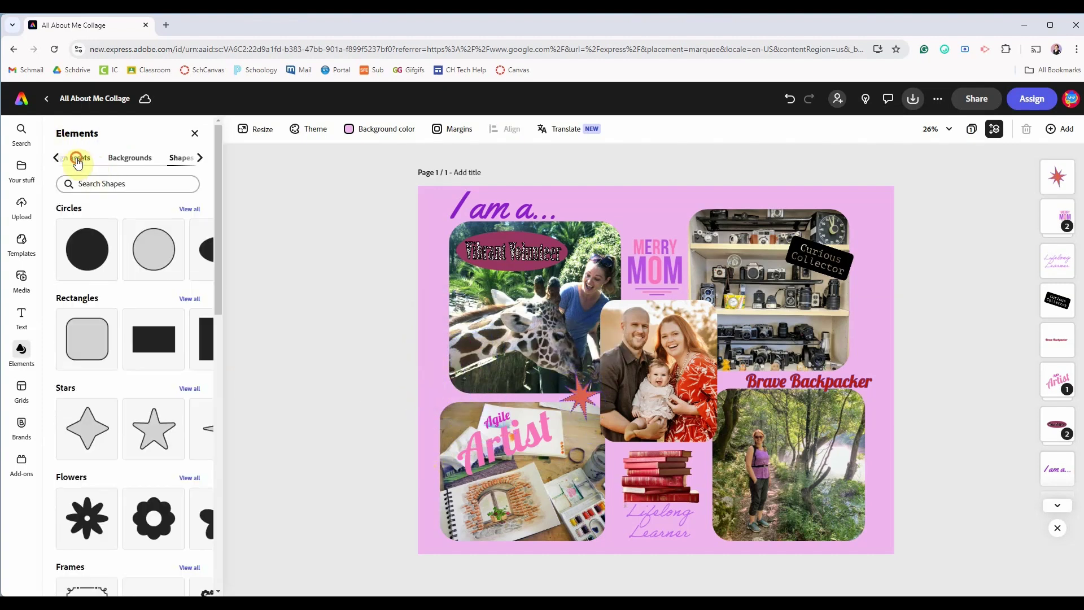
pyautogui.click(77, 157)
pyautogui.click(188, 387)
pyautogui.click(205, 339)
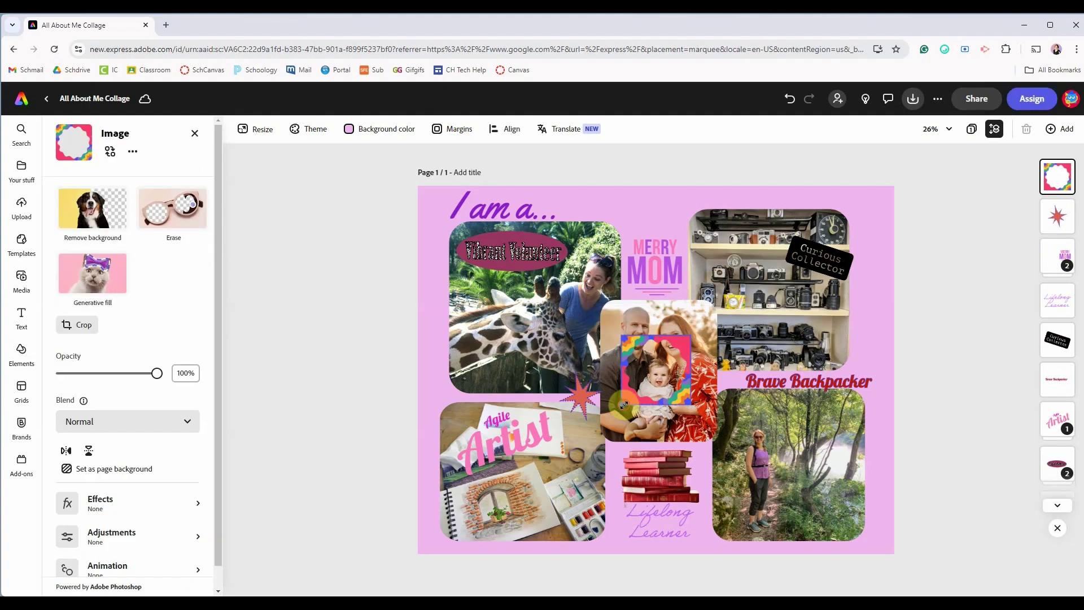
# Stretch the wavy frame so it covers the whole page
pyautogui.moveTo(459, 436); pyautogui.dragTo(421, 275)
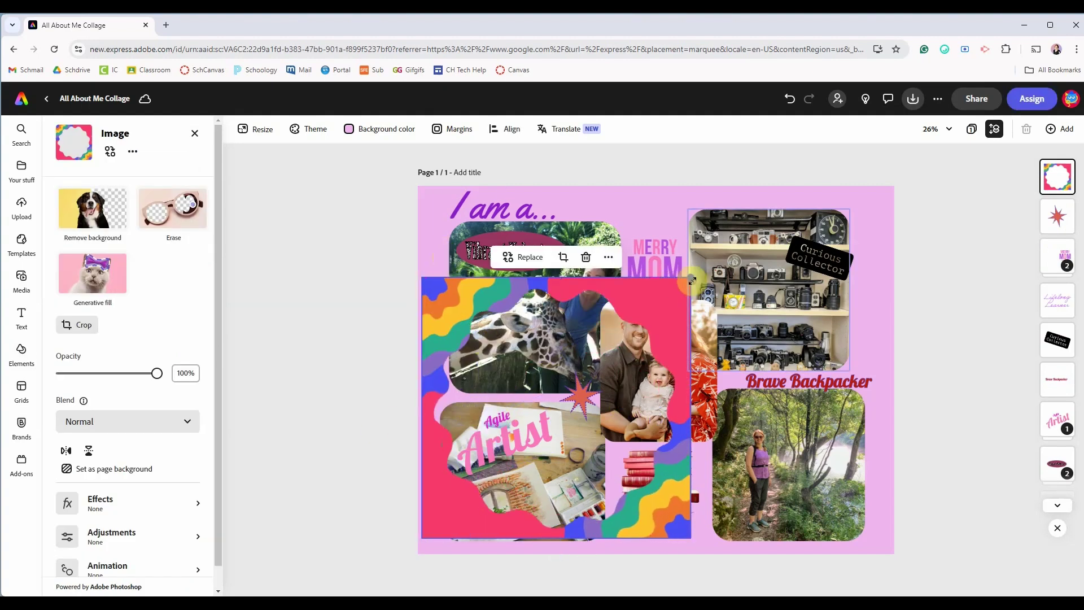
pyautogui.moveTo(690, 274); pyautogui.dragTo(780, 191)
pyautogui.moveTo(780, 365); pyautogui.dragTo(924, 364)
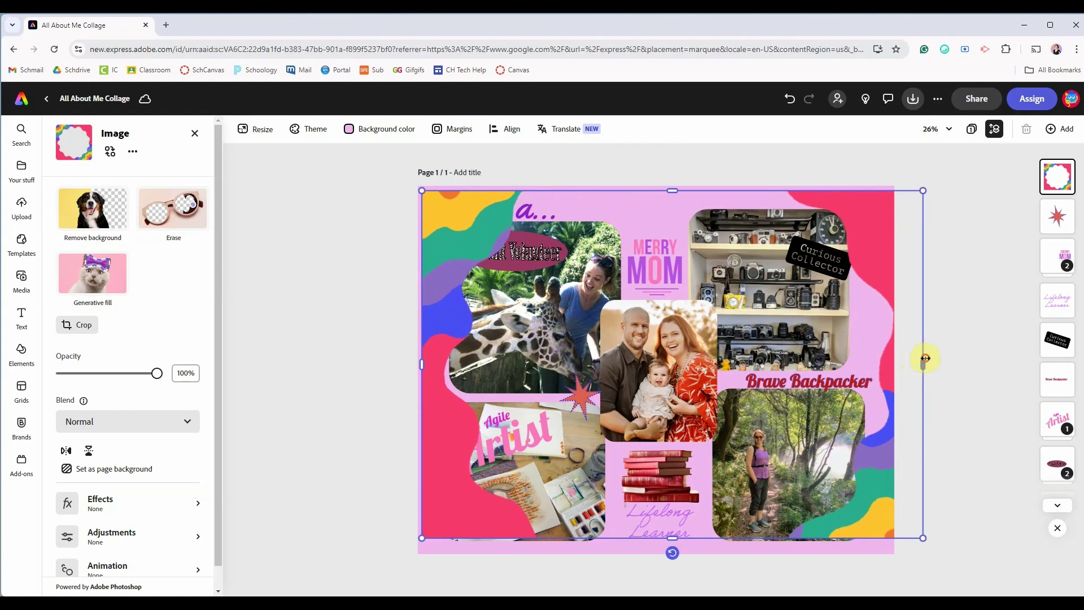
pyautogui.moveTo(421, 365); pyautogui.dragTo(381, 381)
pyautogui.moveTo(382, 538); pyautogui.dragTo(375, 580)
pyautogui.moveTo(358, 189); pyautogui.dragTo(346, 198)
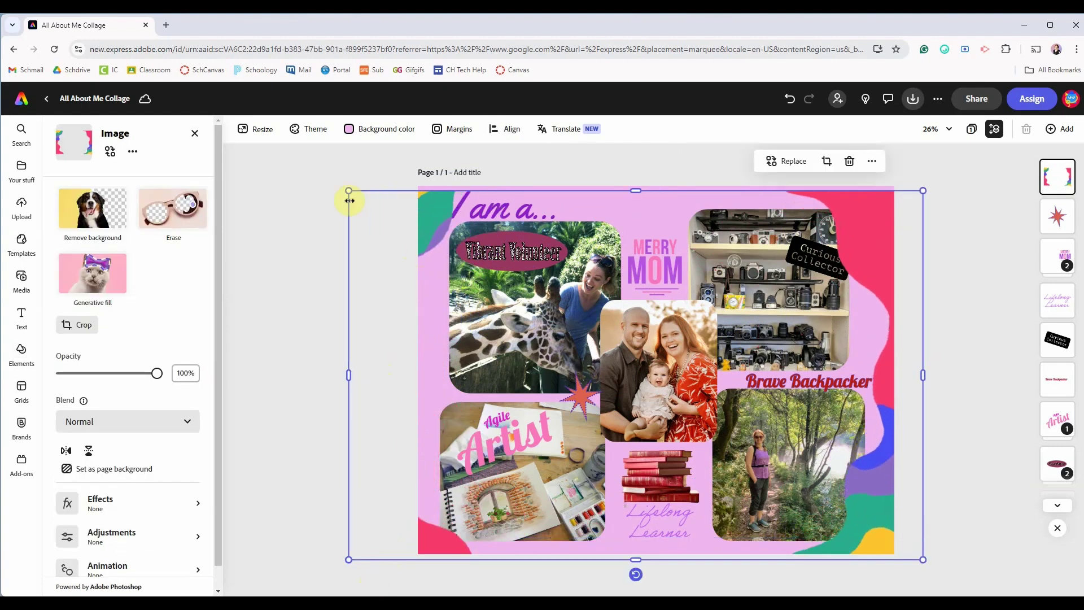
pyautogui.moveTo(854, 206); pyautogui.dragTo(867, 211)
# Delete the wavy frame from the collage
pyautogui.click(853, 167)
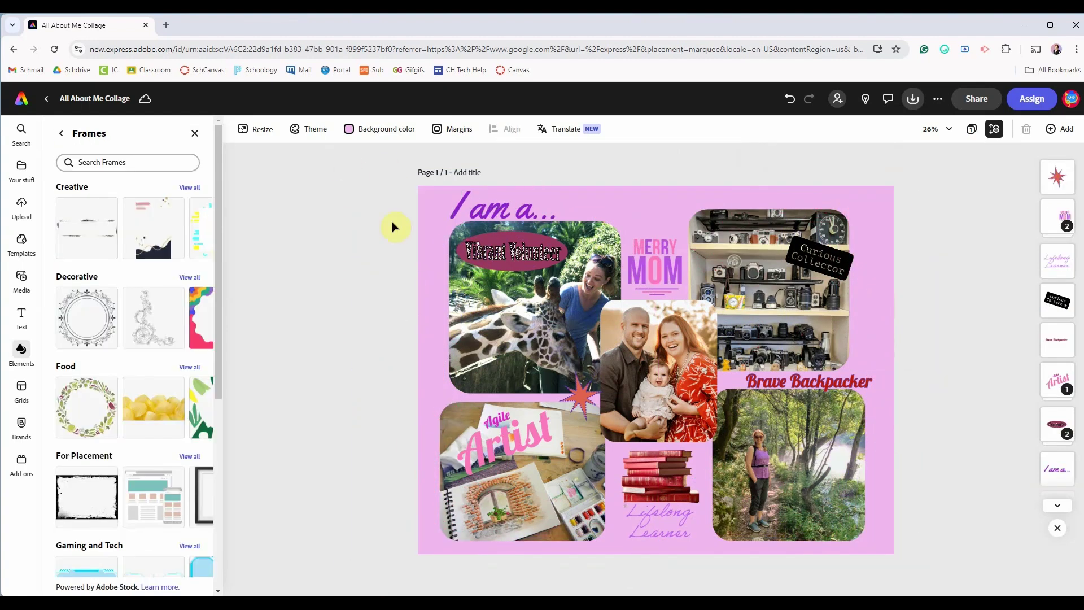
pyautogui.click(61, 133)
pyautogui.click(149, 159)
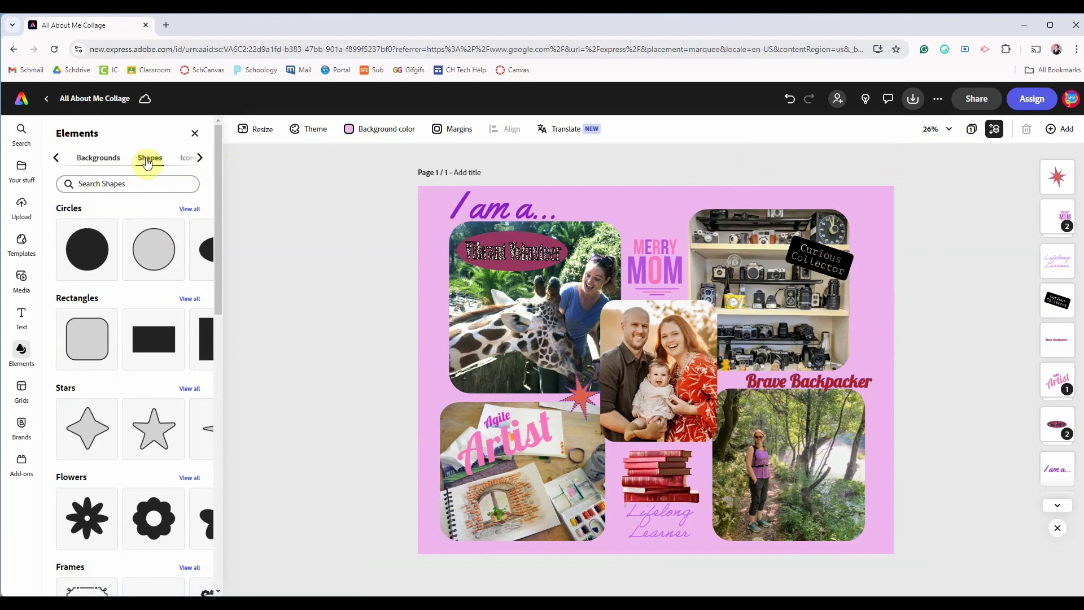
# Add a rounded rectangle and stretch it to the page's edges
pyautogui.click(190, 299)
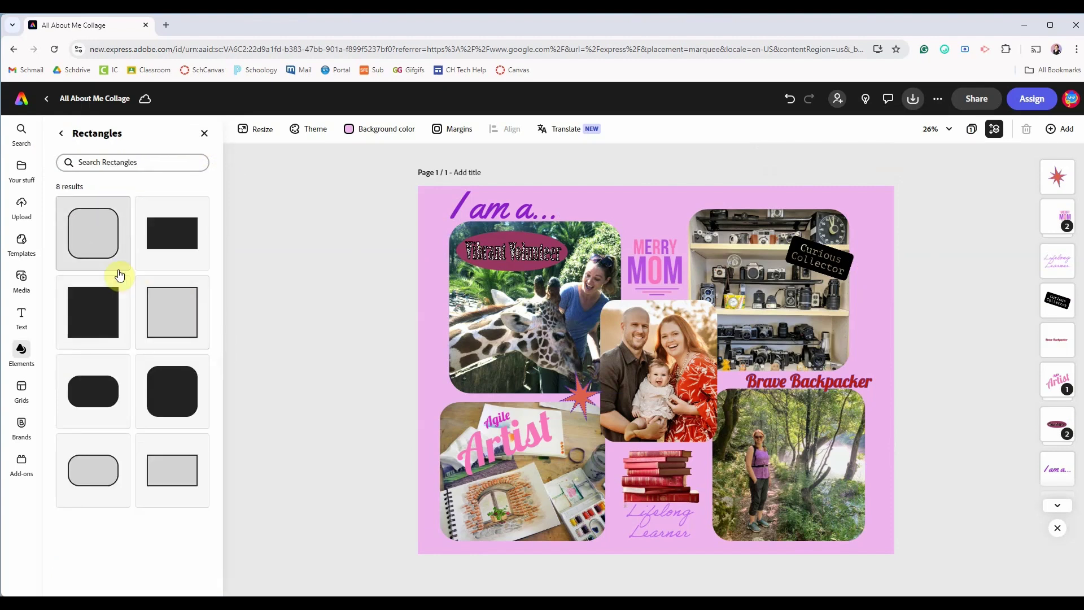
pyautogui.click(99, 247)
pyautogui.click(632, 351)
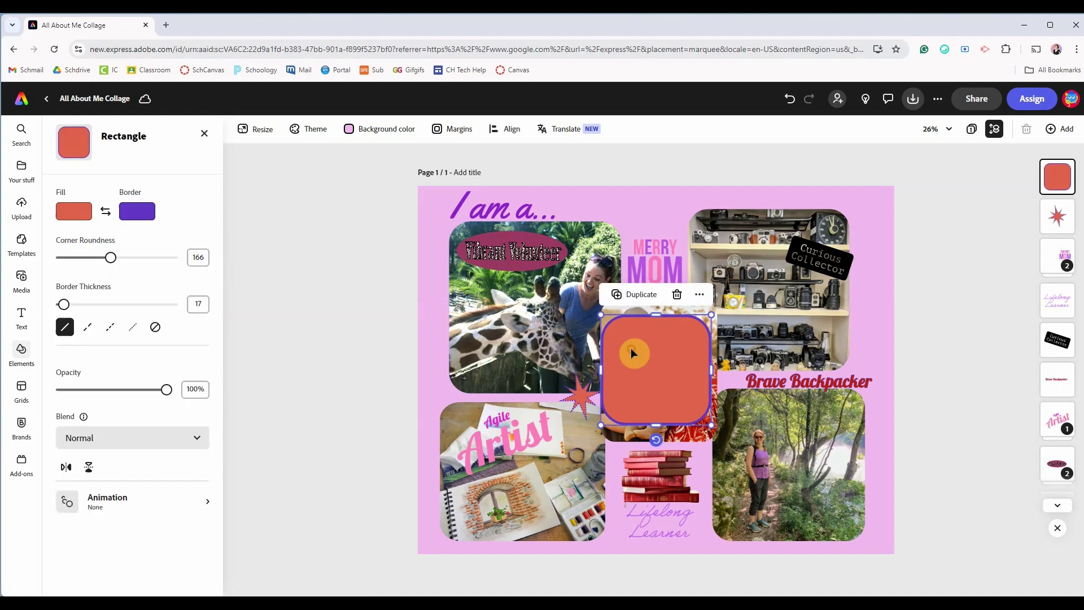
pyautogui.moveTo(600, 318); pyautogui.dragTo(426, 258)
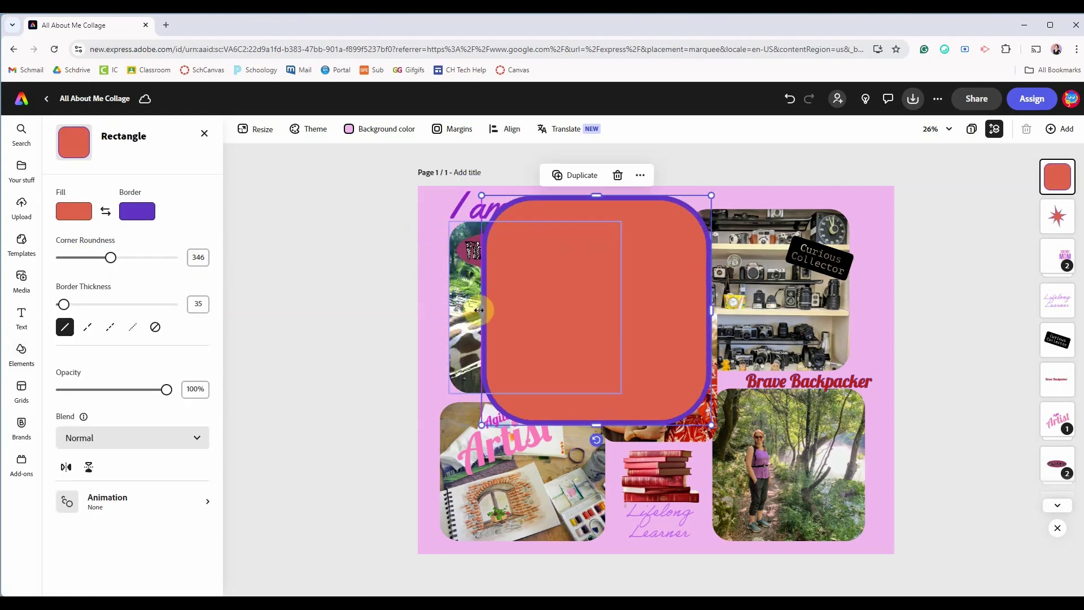
pyautogui.moveTo(482, 305); pyautogui.dragTo(418, 315)
pyautogui.moveTo(562, 422); pyautogui.dragTo(587, 554)
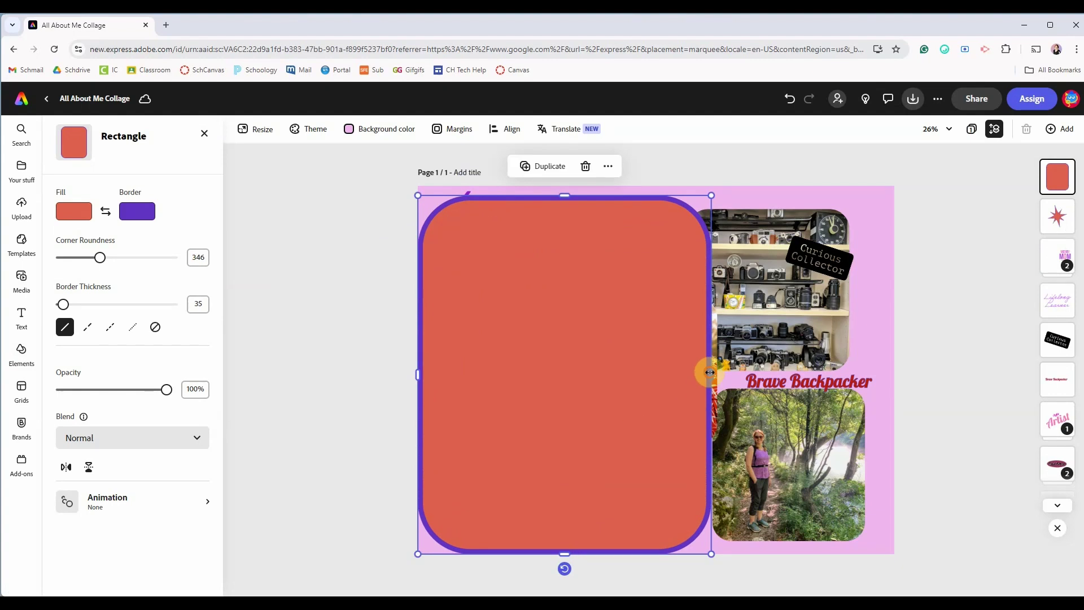
pyautogui.moveTo(709, 372); pyautogui.dragTo(891, 356)
pyautogui.moveTo(657, 195); pyautogui.dragTo(657, 186)
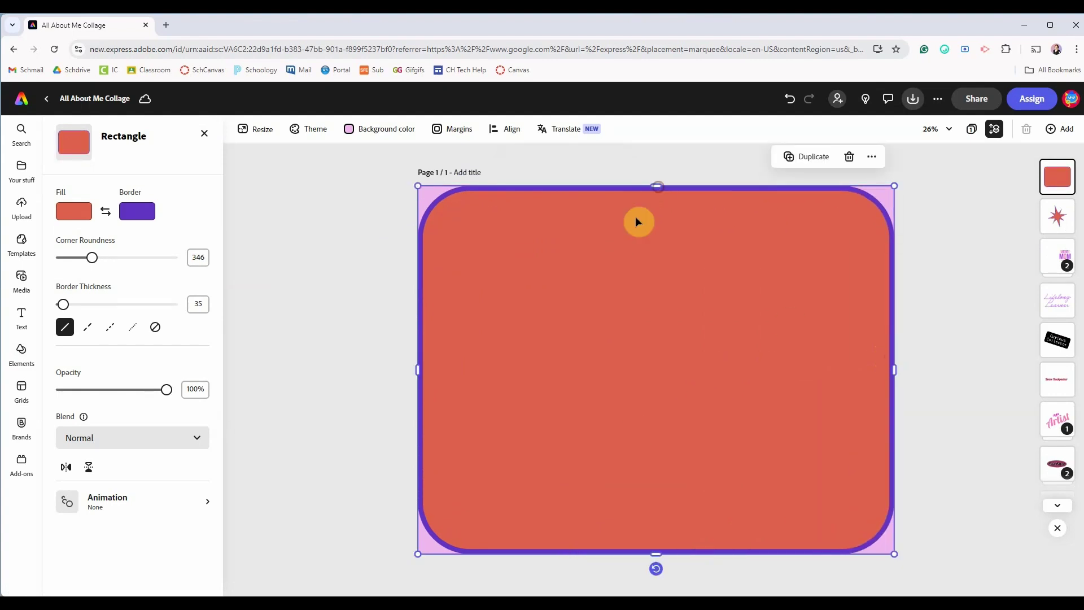
# Set the rectangle to No fill so the collage shows through
pyautogui.click(74, 214)
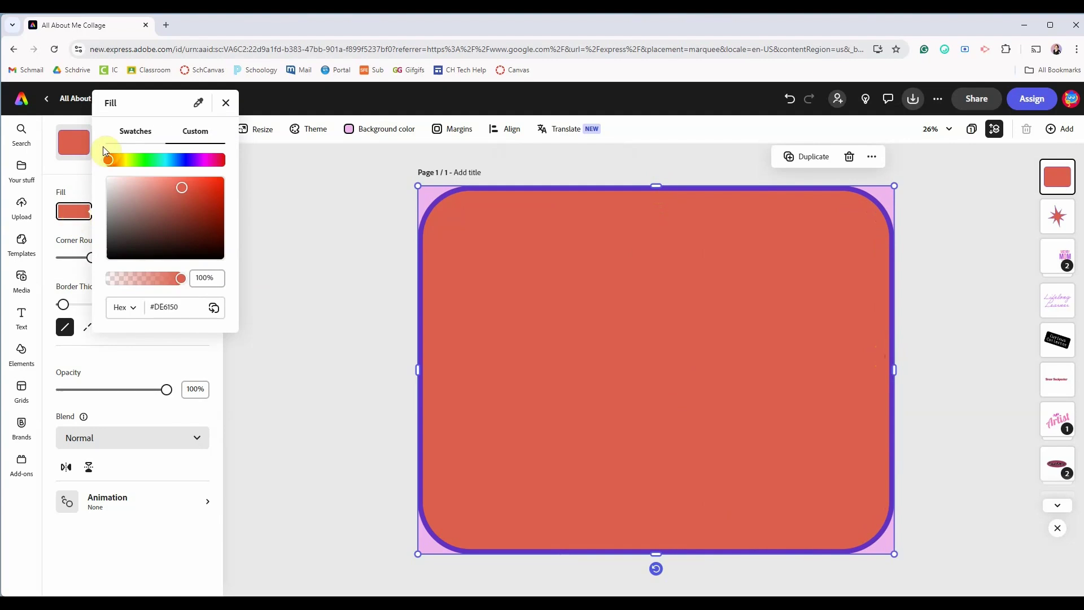
pyautogui.click(141, 131)
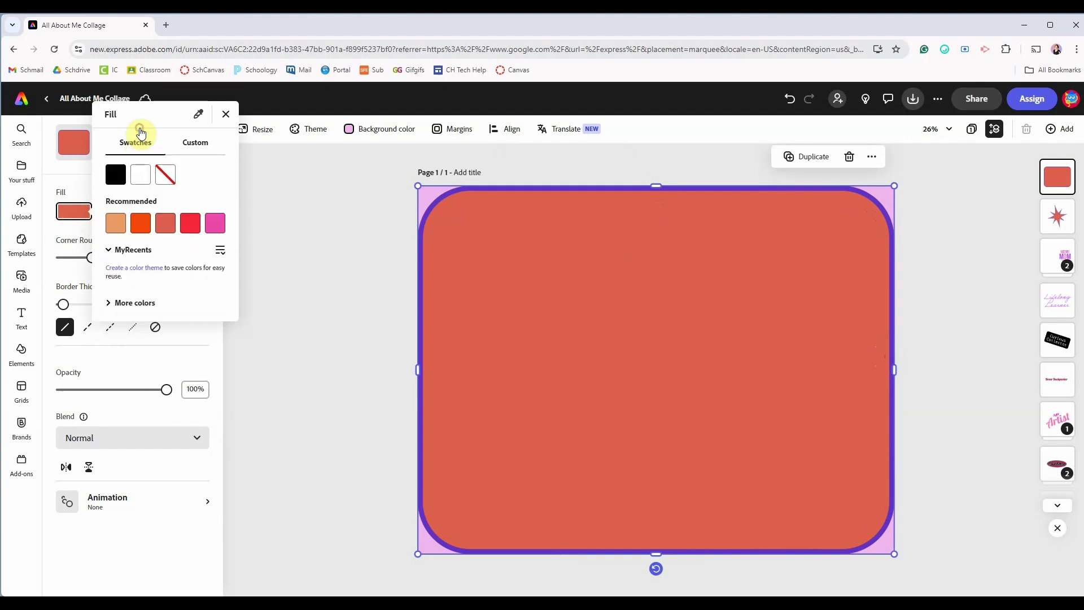
pyautogui.click(162, 181)
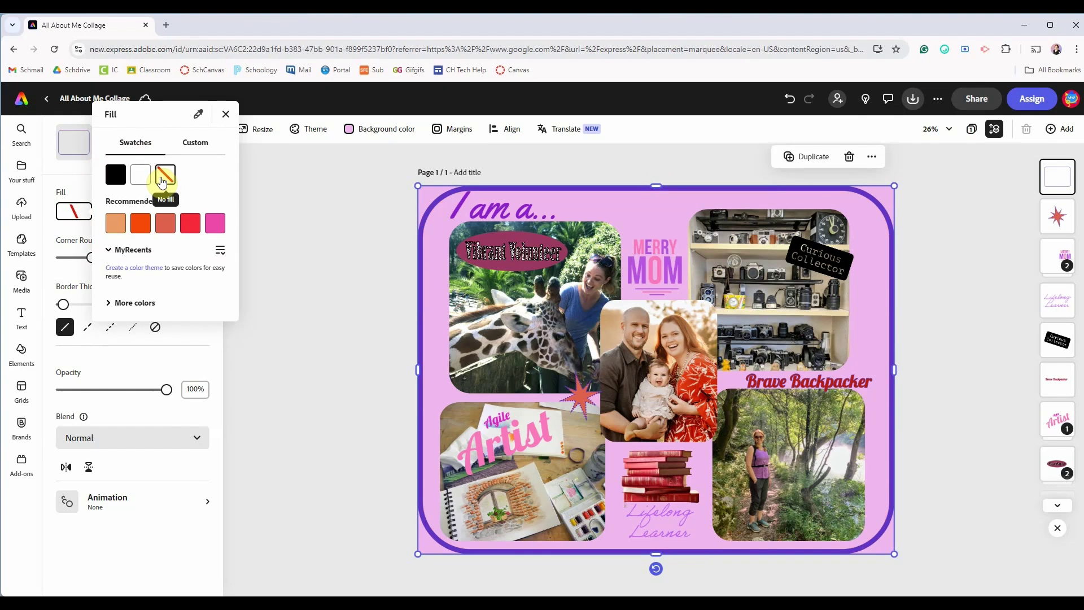
pyautogui.click(291, 242)
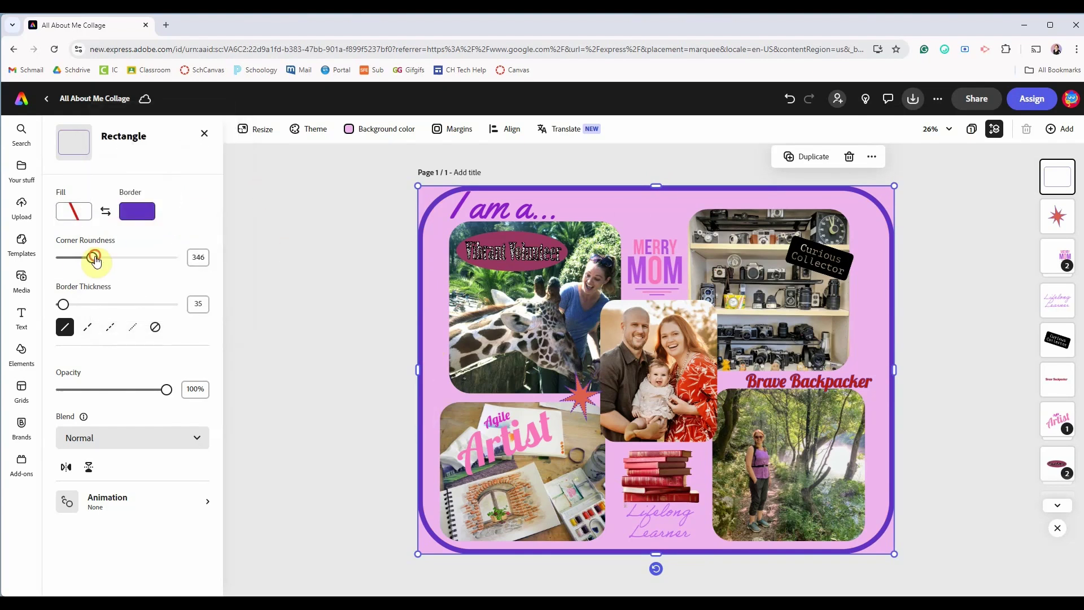
# Give it 128 corner roundness and a thick purple dashed border, sent behind the photos
pyautogui.moveTo(95, 259); pyautogui.dragTo(73, 260)
pyautogui.moveTo(64, 303); pyautogui.dragTo(72, 318)
pyautogui.click(65, 327)
pyautogui.click(110, 327)
pyautogui.click(133, 326)
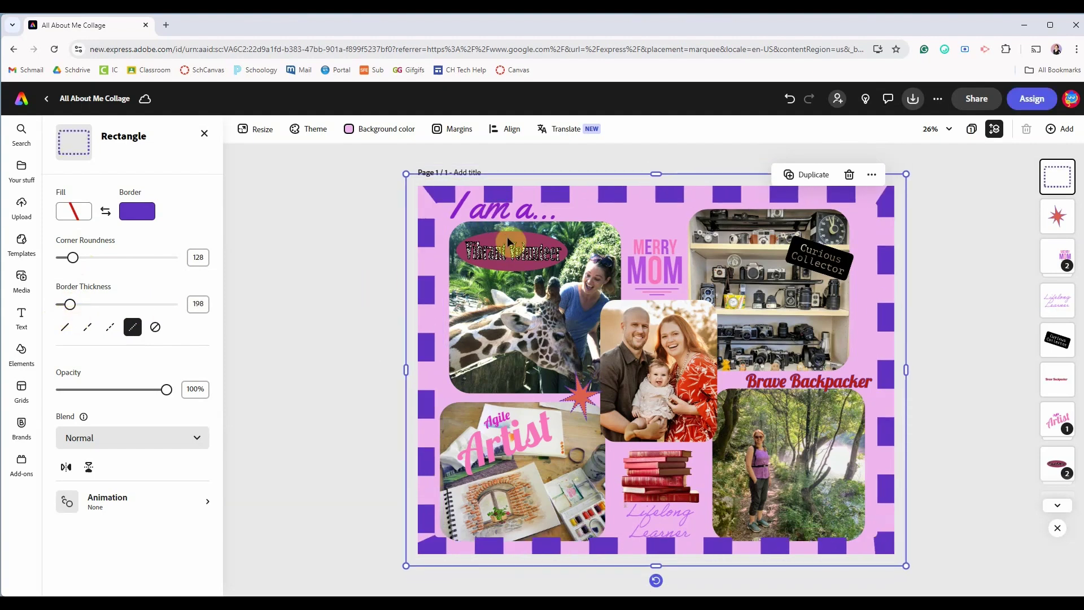
pyautogui.rightClick(495, 549)
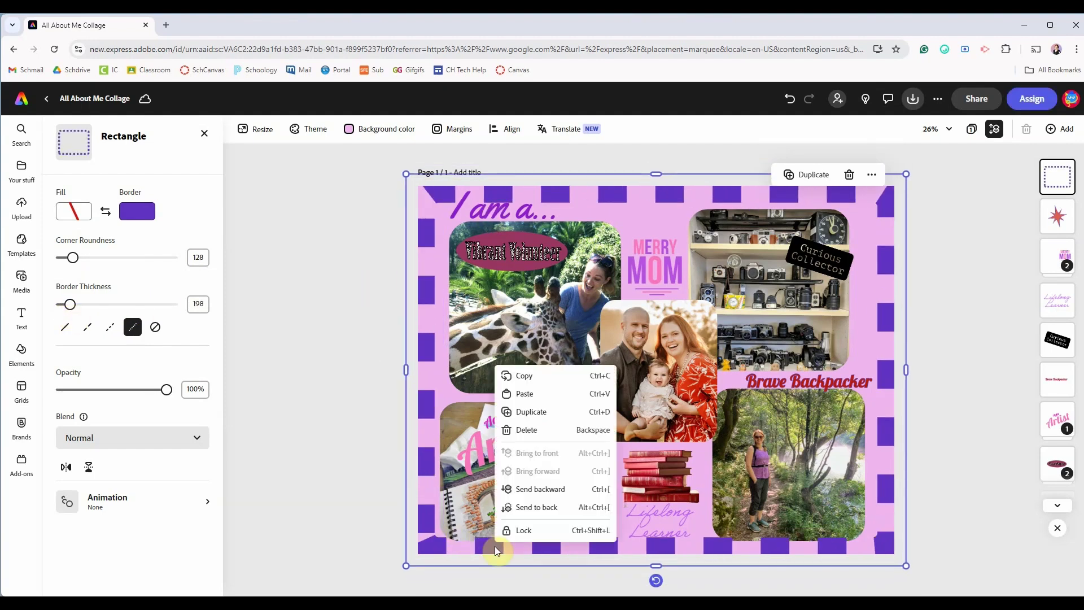
pyautogui.click(519, 504)
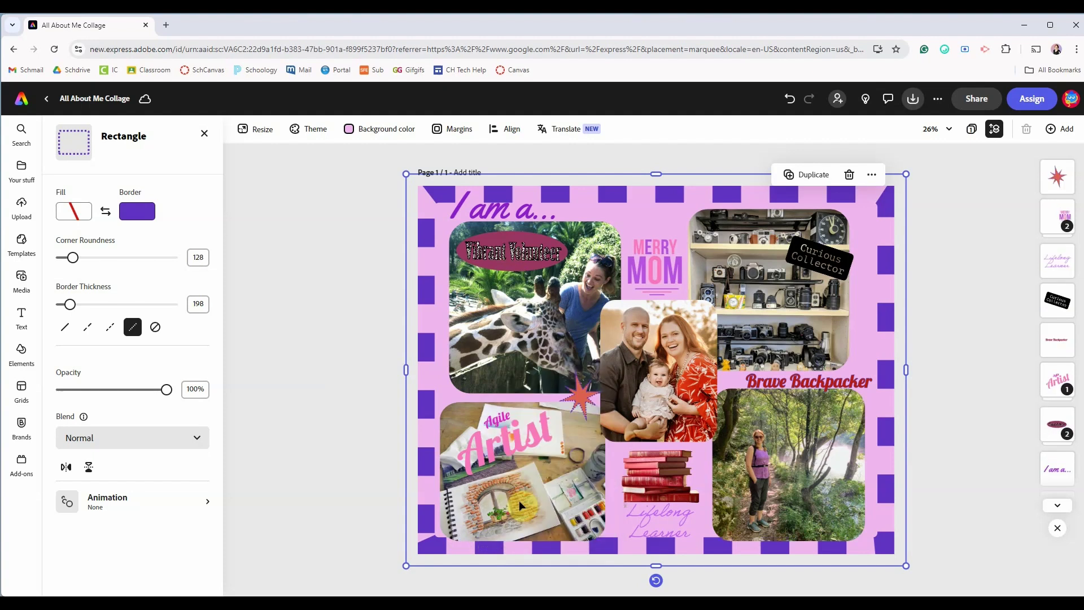
# Place the SALE letter-sign from Signs and labels onto the hiking photo
pyautogui.click(364, 400)
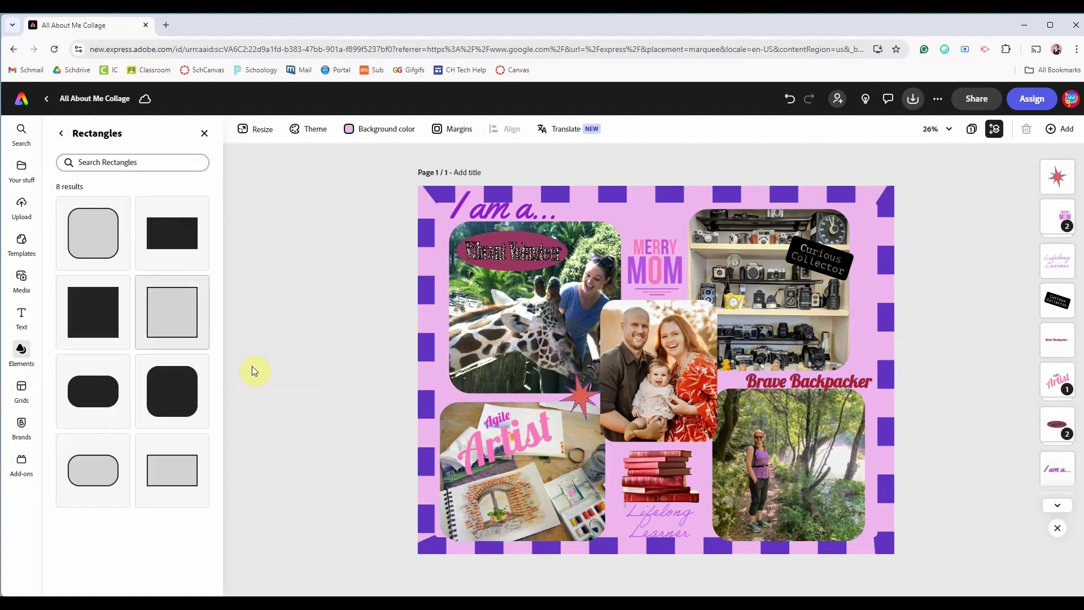
pyautogui.click(21, 316)
pyautogui.moveTo(89, 322); pyautogui.dragTo(799, 486)
# Group the A with its triangle and reorder the letter signs
pyautogui.click(803, 490)
pyautogui.click(797, 504)
pyautogui.keyDown('shift'); pyautogui.click(809, 497); pyautogui.keyUp('shift')
pyautogui.click(782, 450)
pyautogui.click(793, 497)
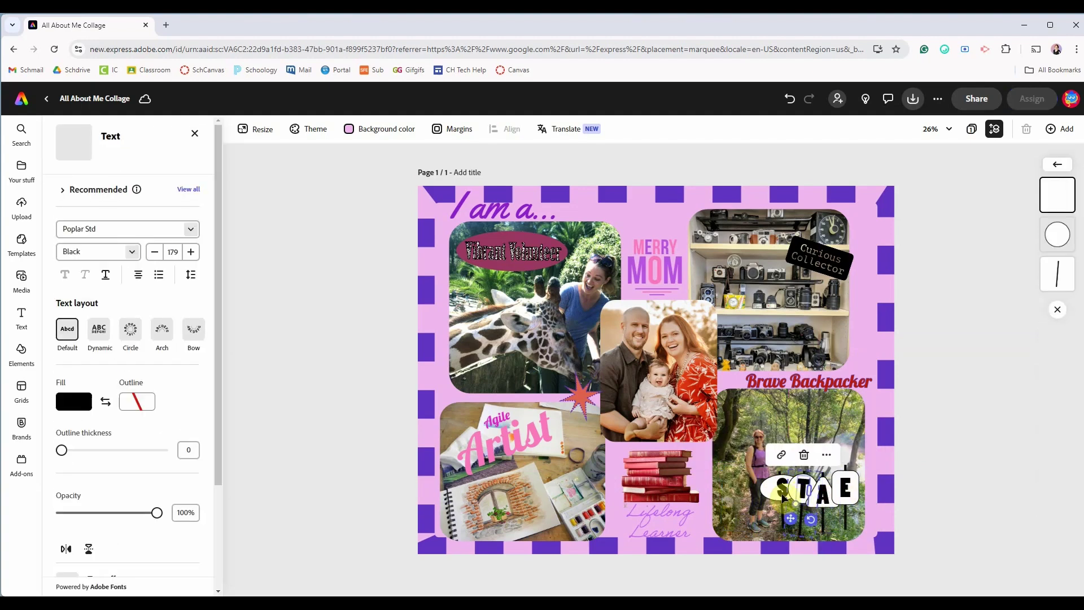
pyautogui.click(844, 490)
pyautogui.rightClick(841, 495)
pyautogui.click(841, 498)
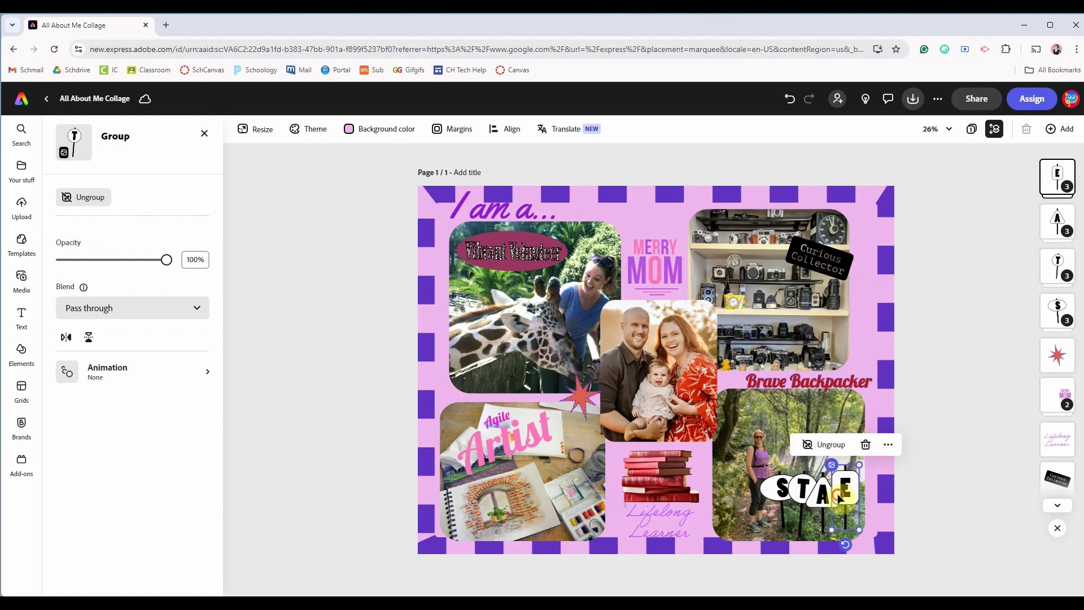
pyautogui.moveTo(840, 498); pyautogui.dragTo(834, 507)
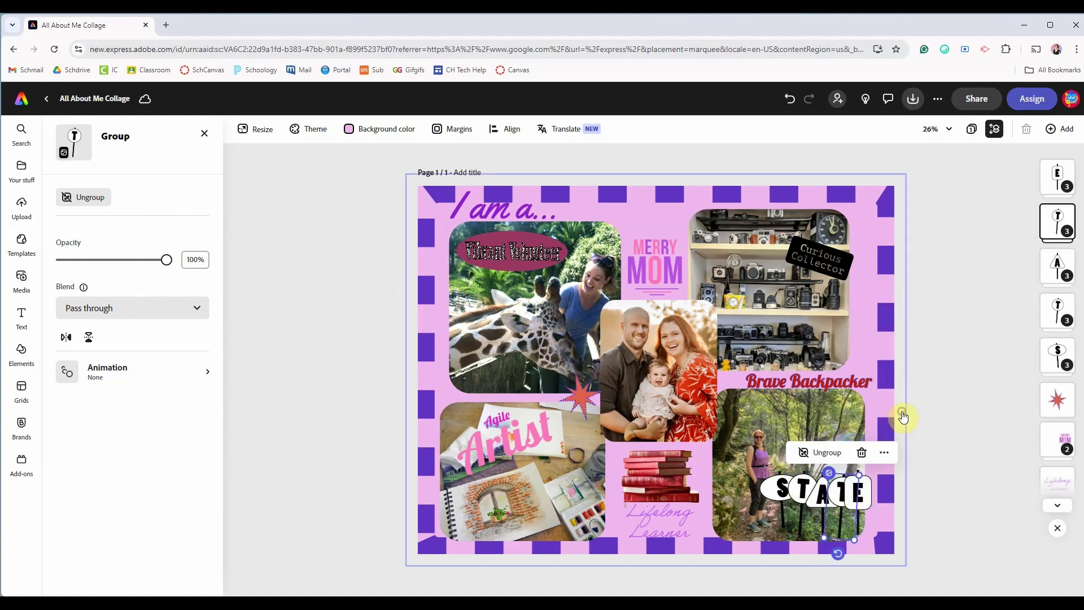
# Change letters and add a sixth sign to spell the creator's name, shrunk into the photo's corner
pyautogui.doubleClick(842, 491)
pyautogui.press('BackSpace')
pyautogui.write('C')
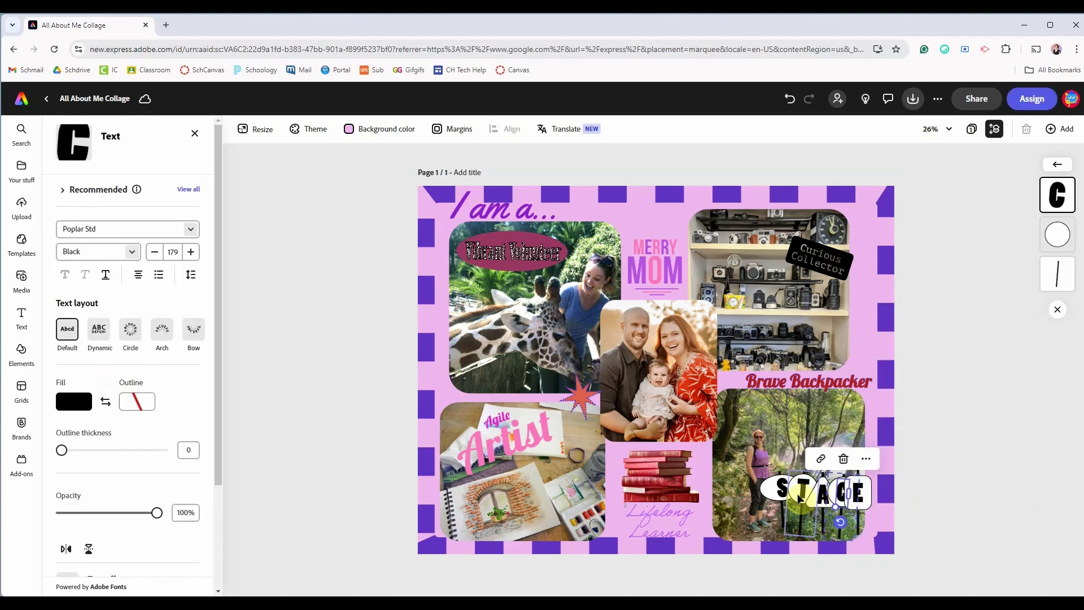
pyautogui.press('Escape')
pyautogui.hotkey('ctrl', 'v')
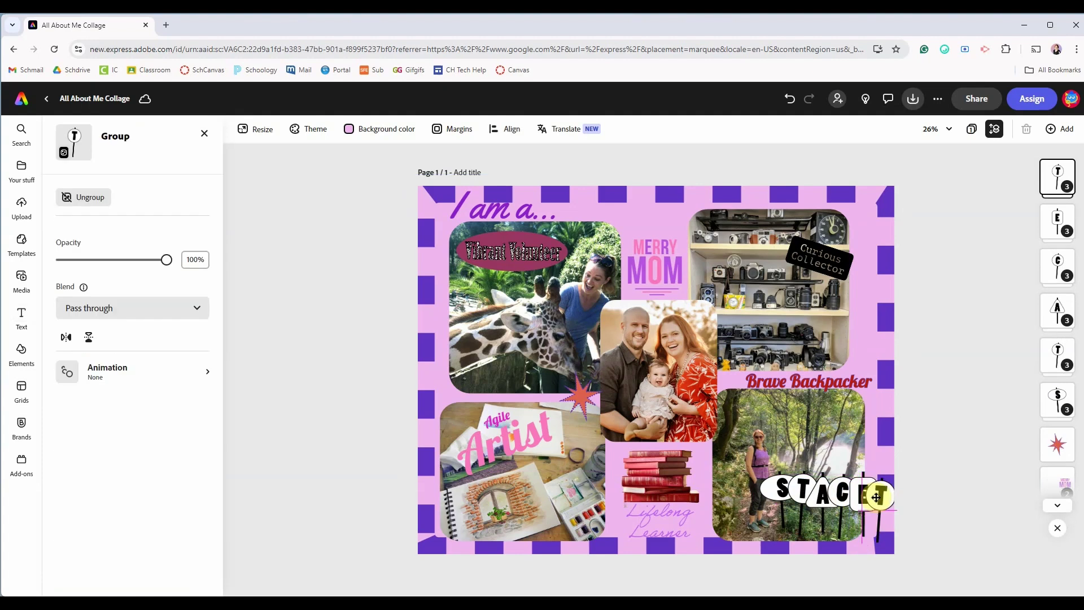
pyautogui.doubleClick(876, 497)
pyautogui.press('BackSpace')
pyautogui.write('Y')
pyautogui.press('Escape')
pyautogui.moveTo(752, 464); pyautogui.dragTo(831, 528)
pyautogui.click(947, 522)
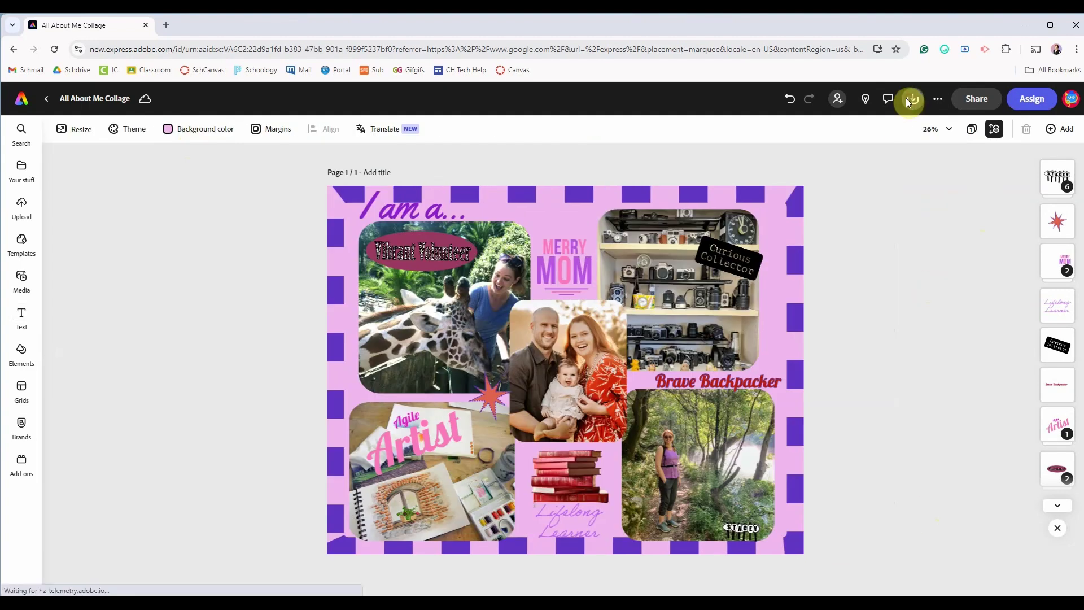
# Download the collage in JPG format and open All About Me Collage.jpeg from Chrome's downloads
pyautogui.click(912, 99)
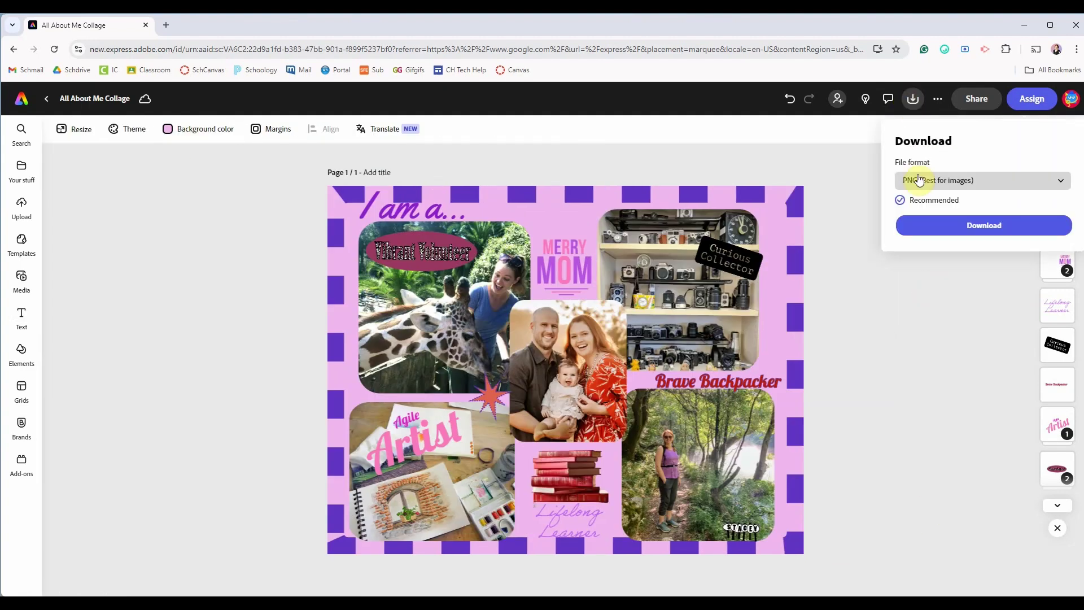
pyautogui.click(919, 179)
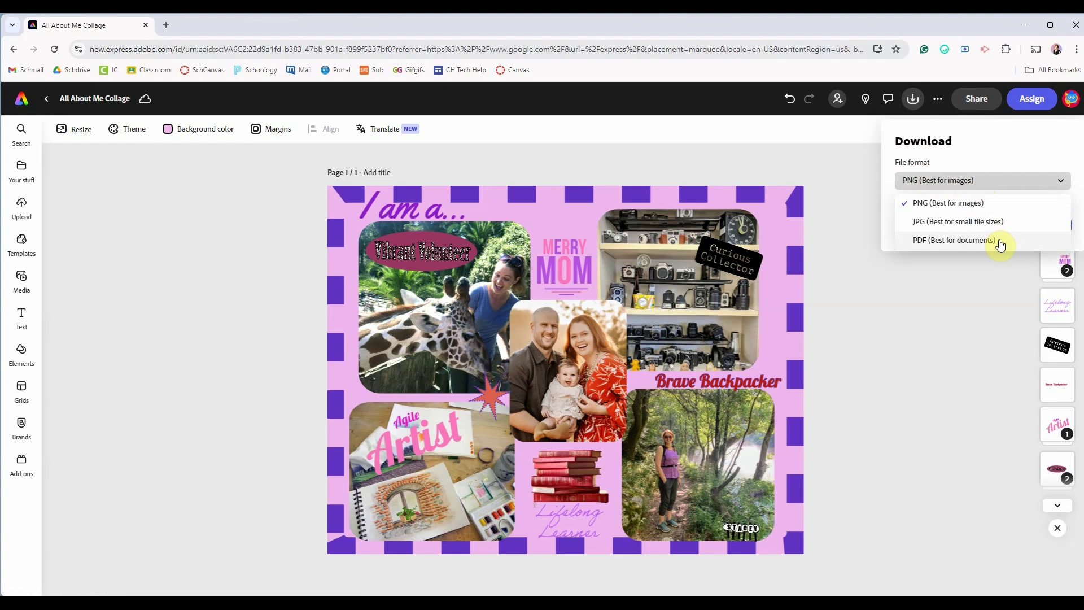
pyautogui.click(973, 225)
pyautogui.click(972, 224)
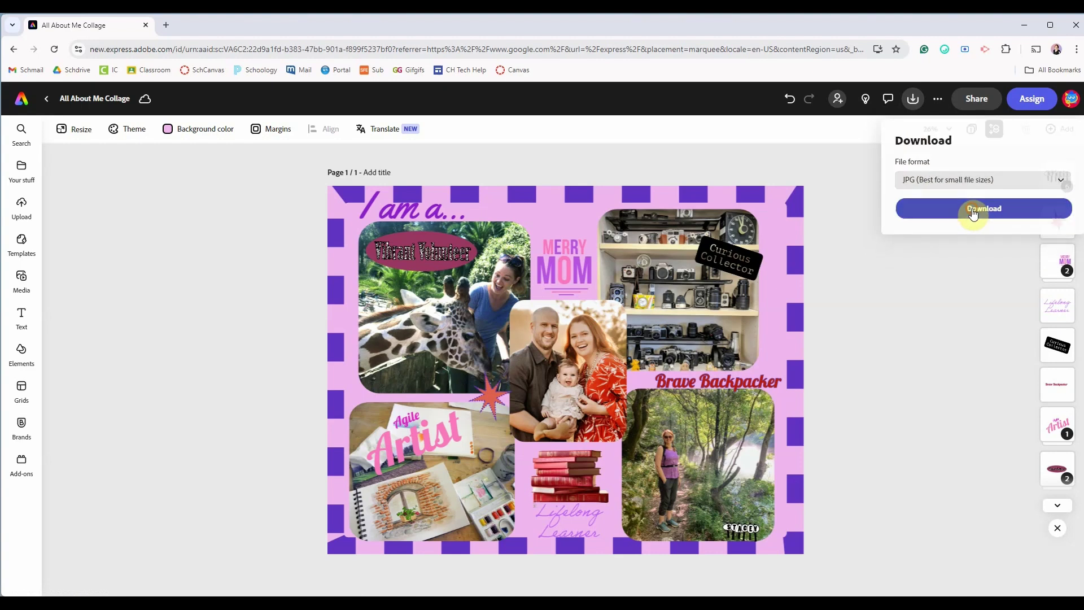
pyautogui.rightClick(962, 80)
pyautogui.click(937, 96)
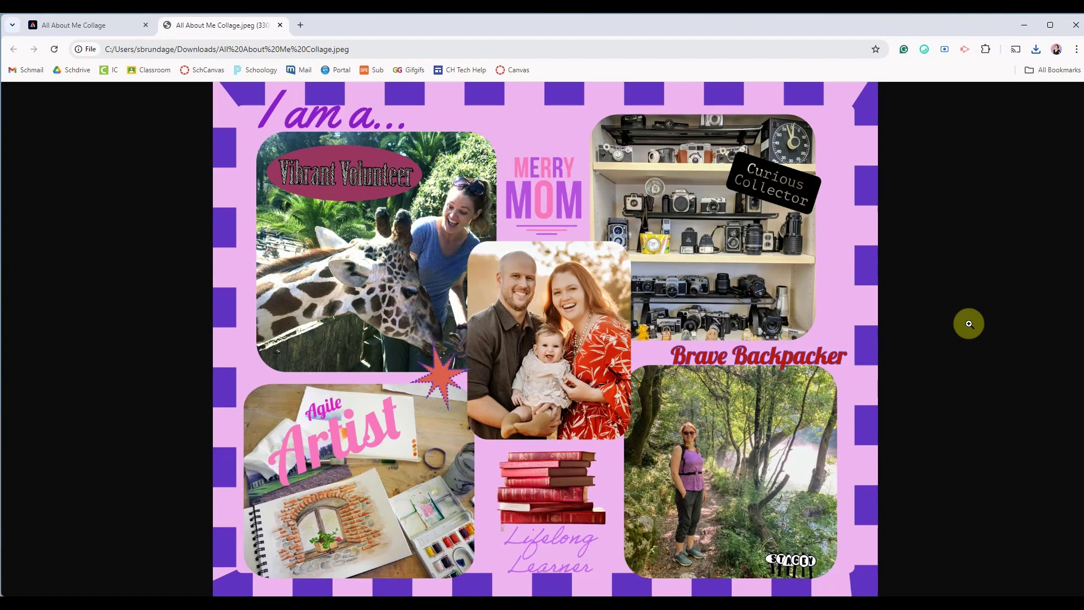
# Return to the Adobe Express editor tab, leaving the JPEG tab open
pyautogui.click(101, 25)
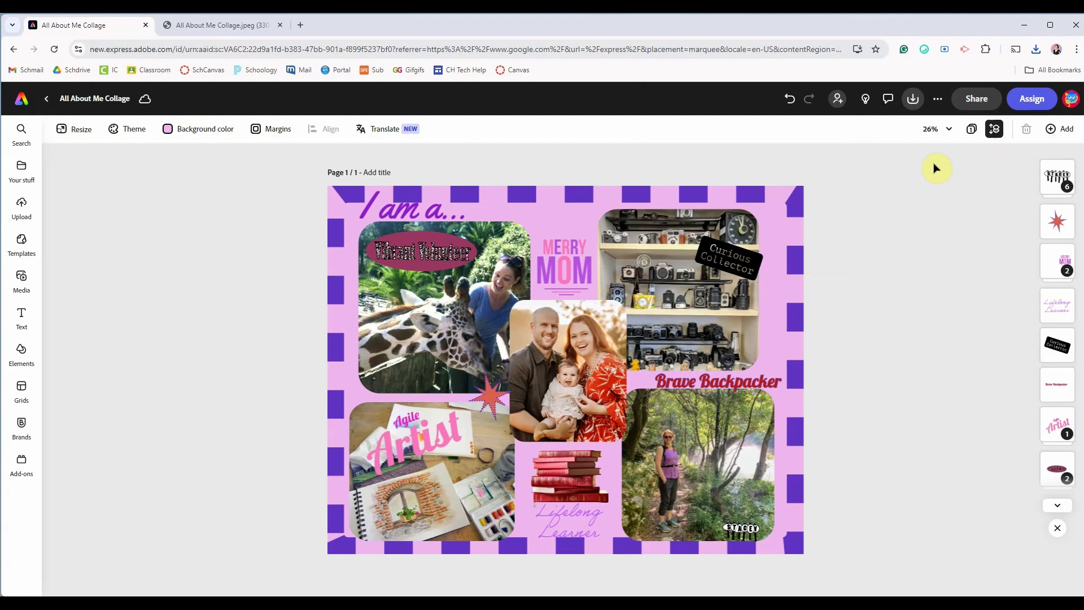
pyautogui.click(975, 98)
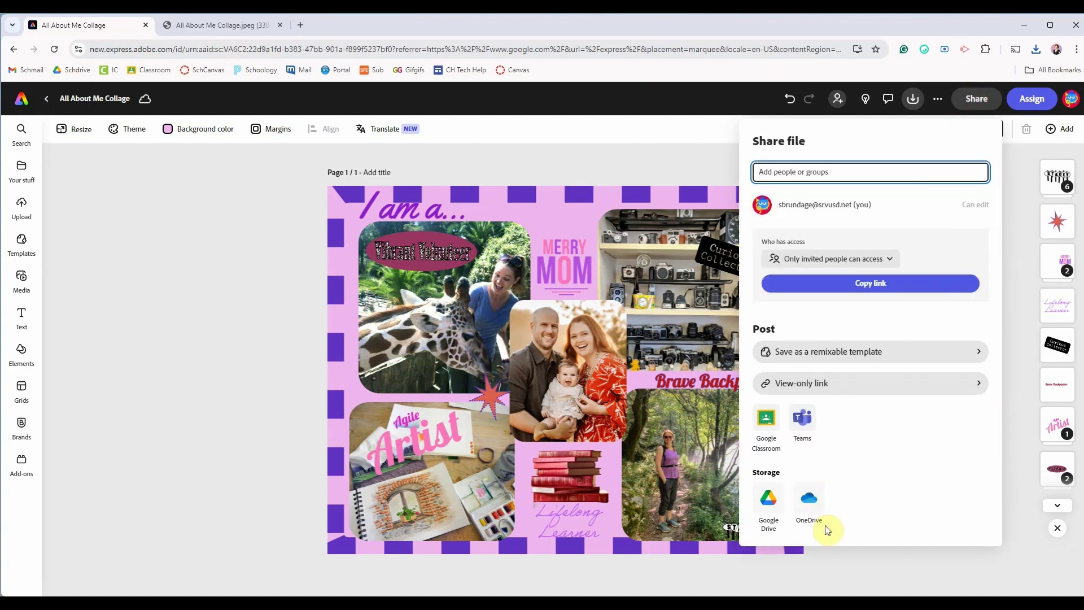
pyautogui.click(1004, 478)
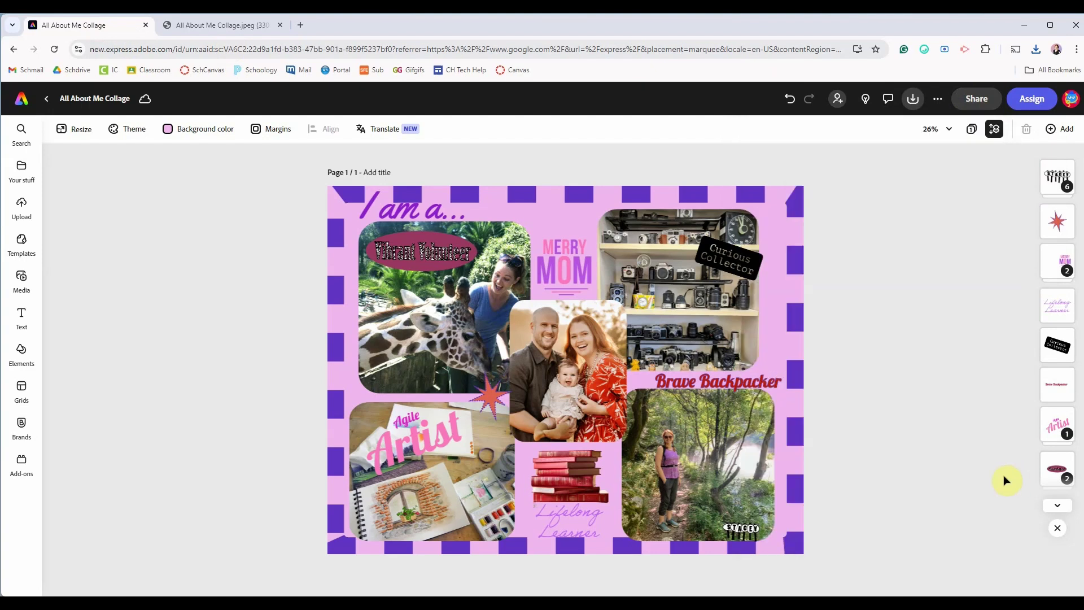